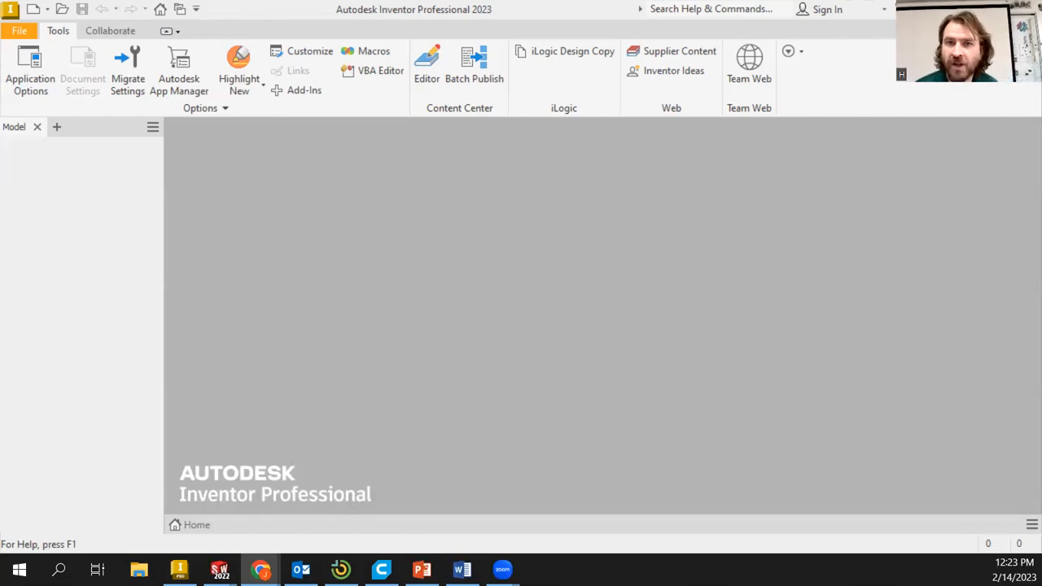
- Switch to the Filter Plate 2-9 PDF in the browser and examine its views and the note pointing to the centerline
key(alt+Tab)
scroll(651, 293, down, 4)
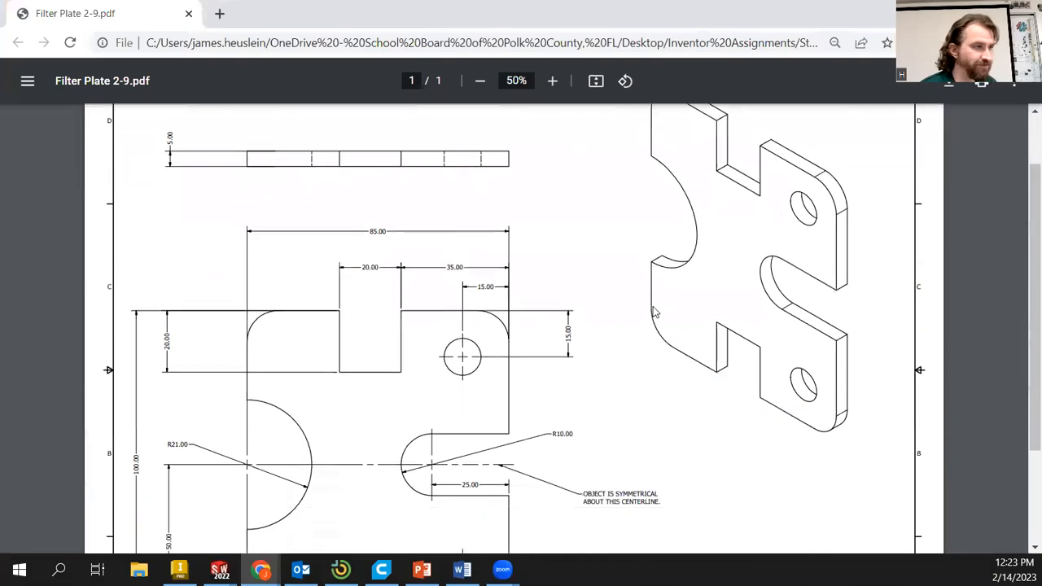
scroll(643, 281, up, 2)
scroll(640, 275, down, 2)
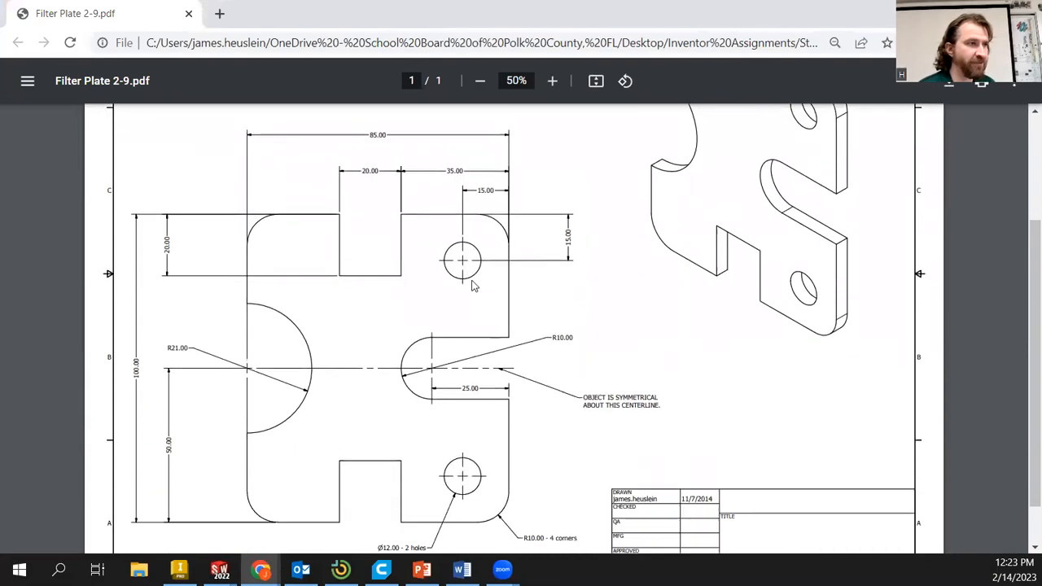
scroll(421, 274, up, 4)
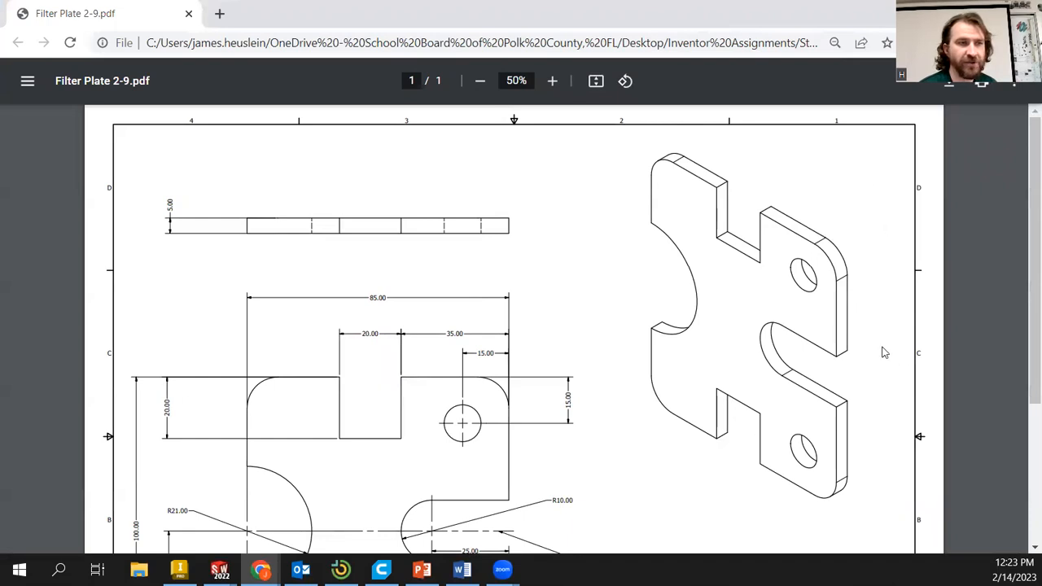
scroll(586, 322, down, 5)
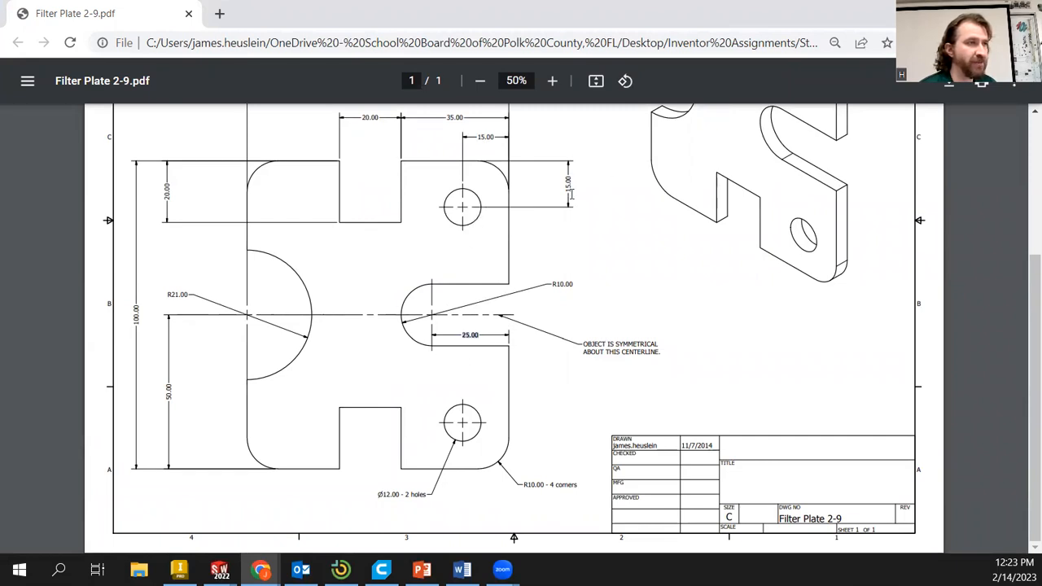
drag(581, 340, 669, 358)
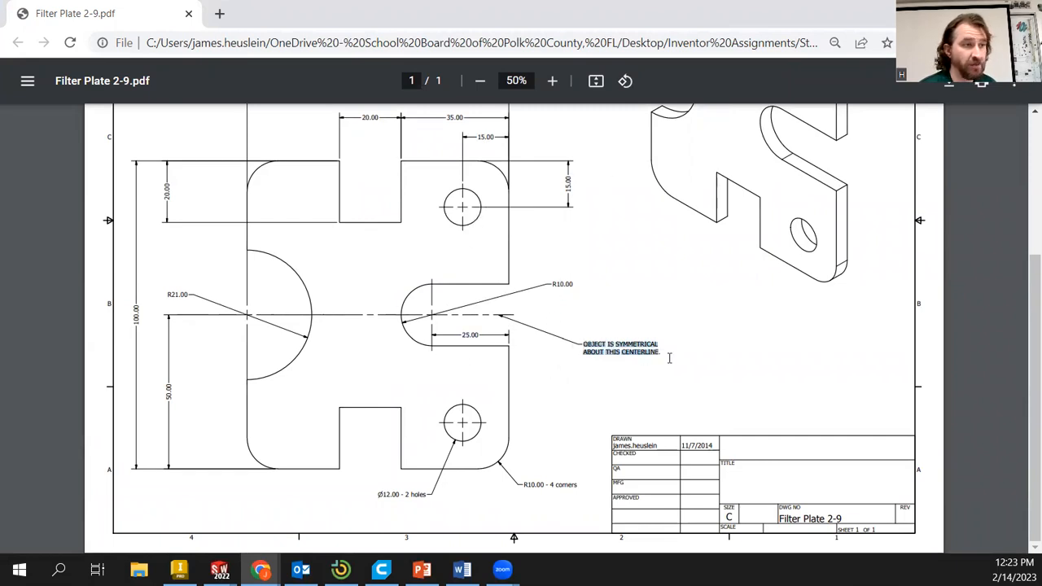
click(626, 383)
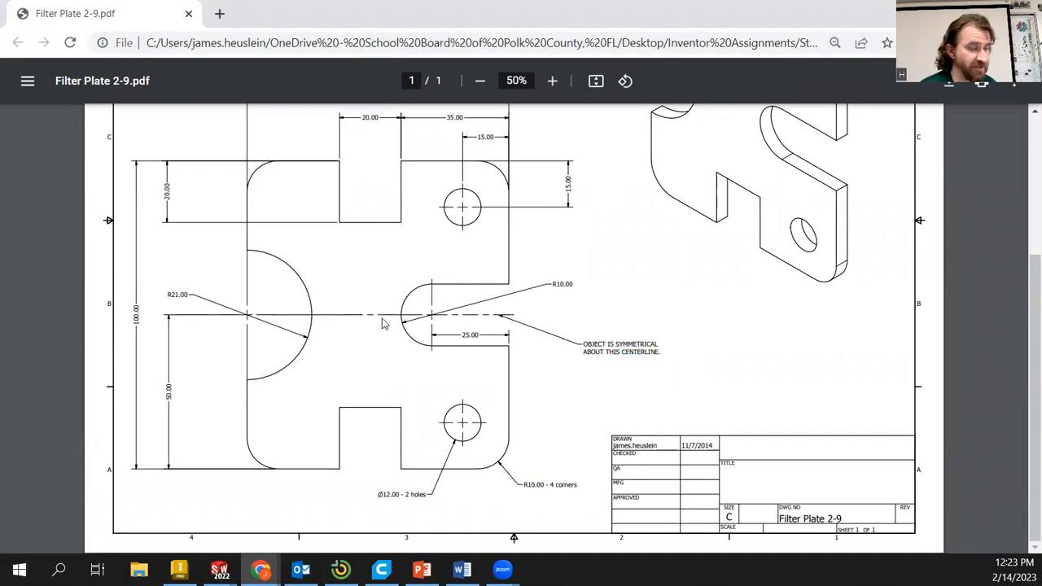
drag(591, 343, 644, 363)
scroll(555, 350, up, 3)
click(394, 246)
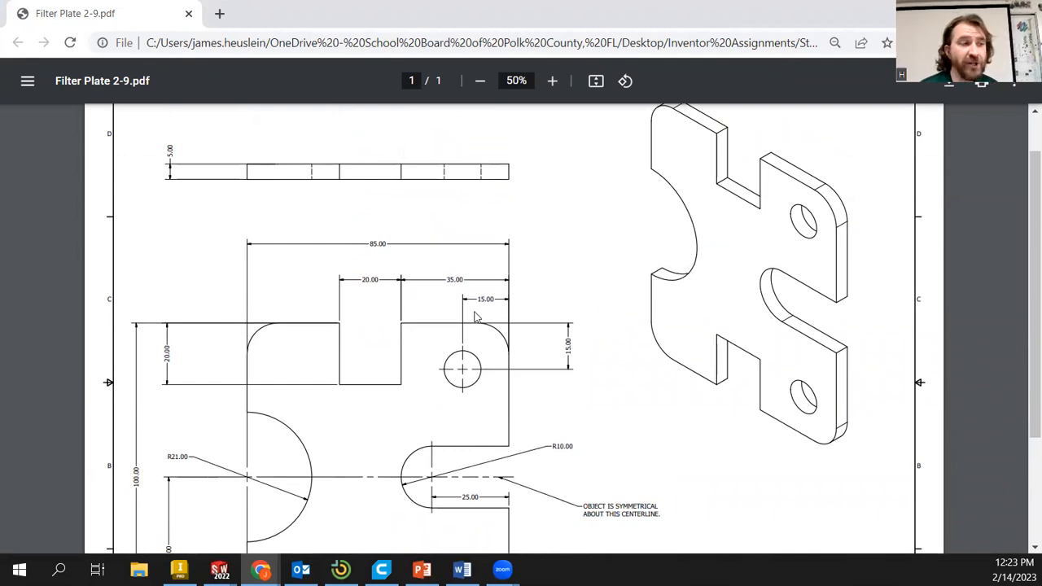
- Study the drawing's overall size, notch, slot, hole and corner-radius dimensions needed to model the plate
scroll(476, 318, down, 2)
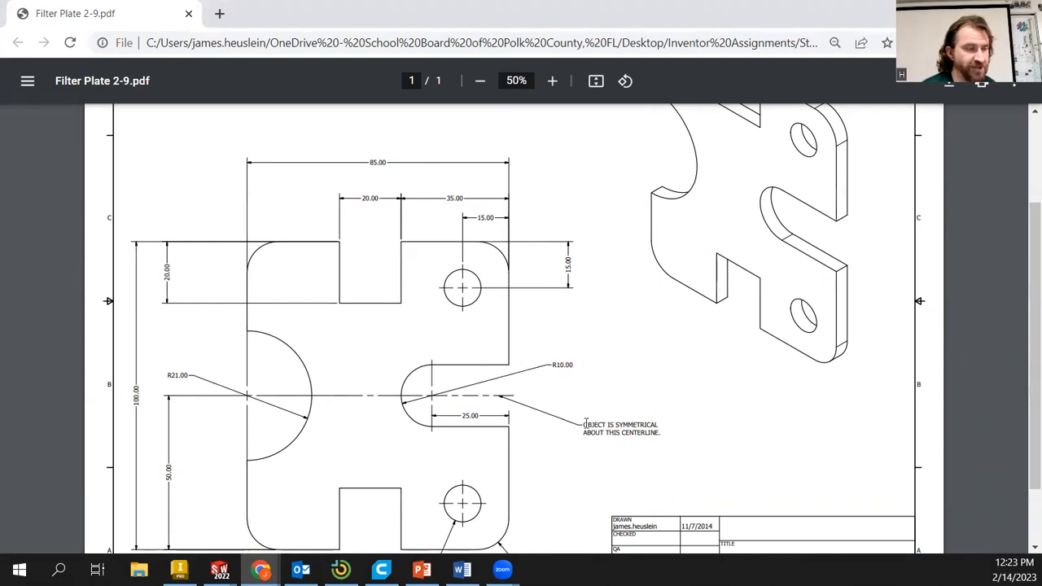
scroll(441, 419, down, 1)
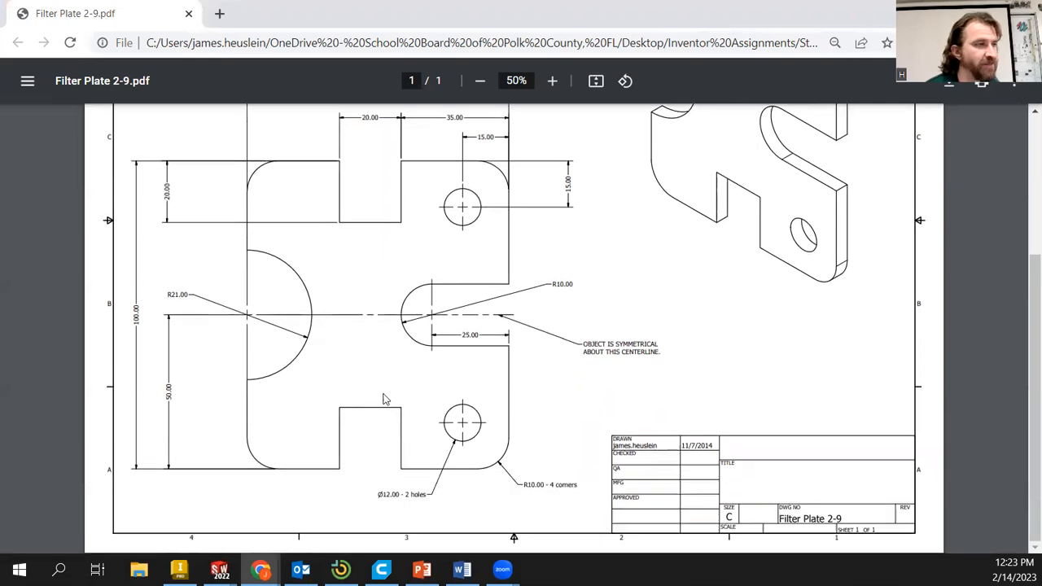
scroll(448, 305, up, 2)
scroll(454, 358, down, 2)
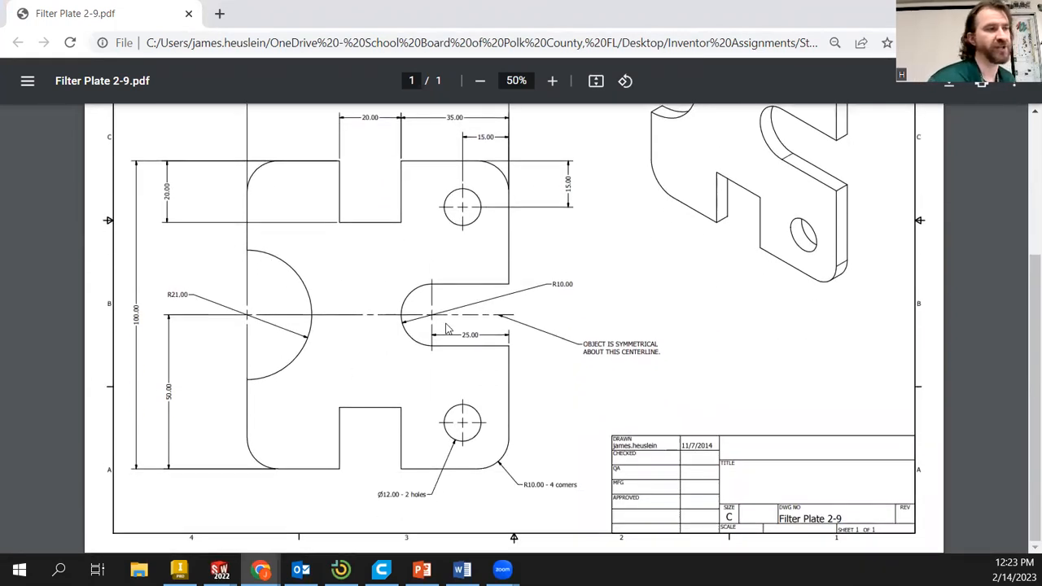
scroll(475, 297, up, 2)
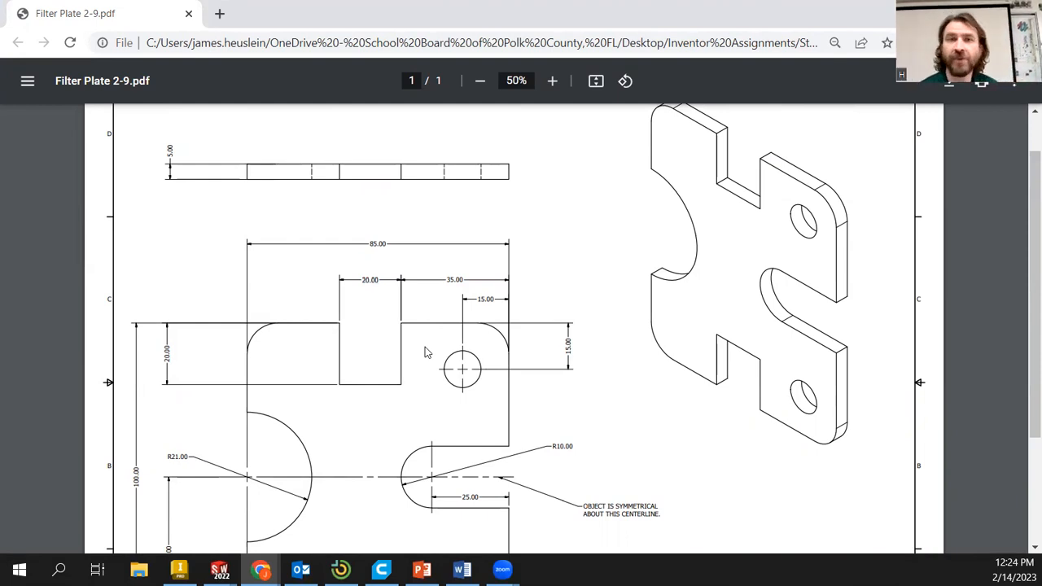
scroll(394, 294, down, 3)
scroll(408, 294, up, 2)
scroll(410, 300, up, 1)
scroll(332, 458, down, 2)
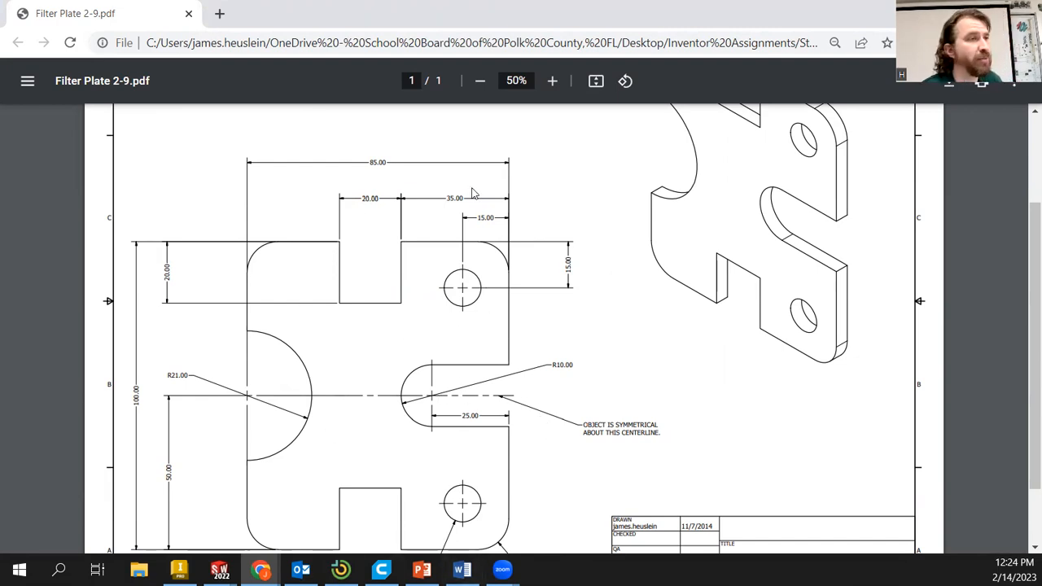
scroll(488, 199, up, 2)
scroll(492, 236, down, 3)
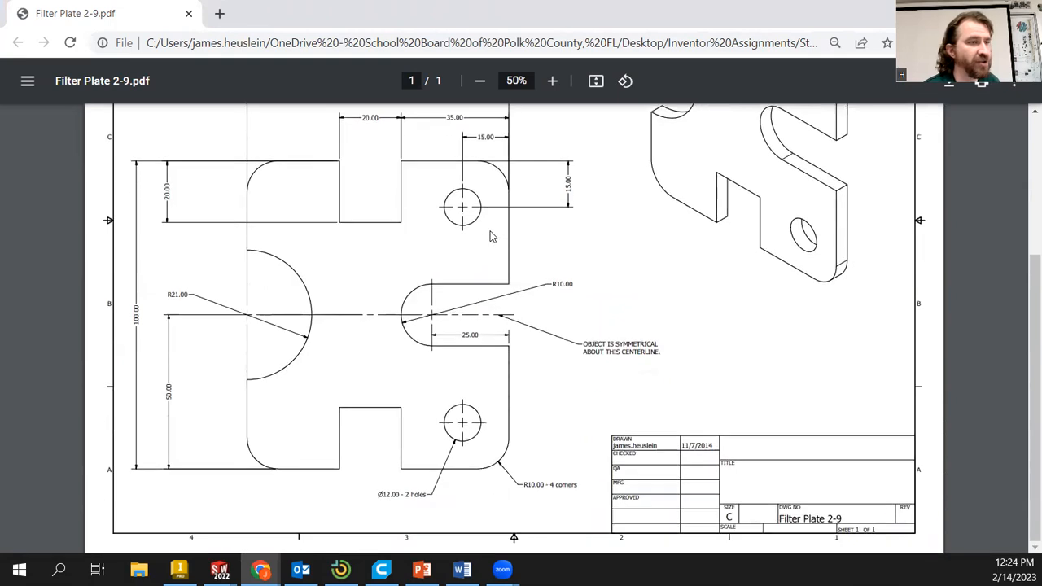
scroll(488, 234, up, 3)
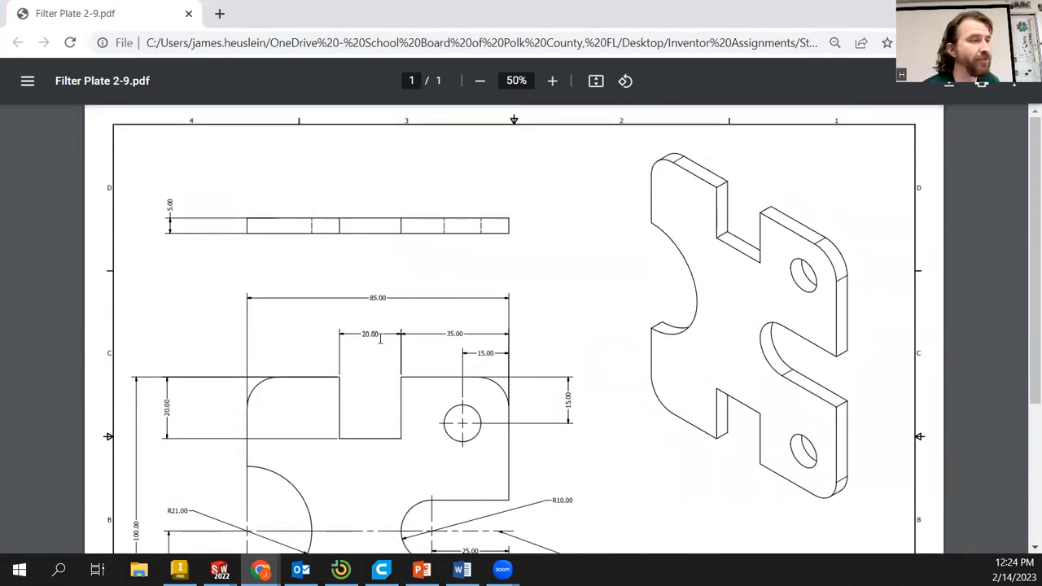
scroll(455, 204, down, 3)
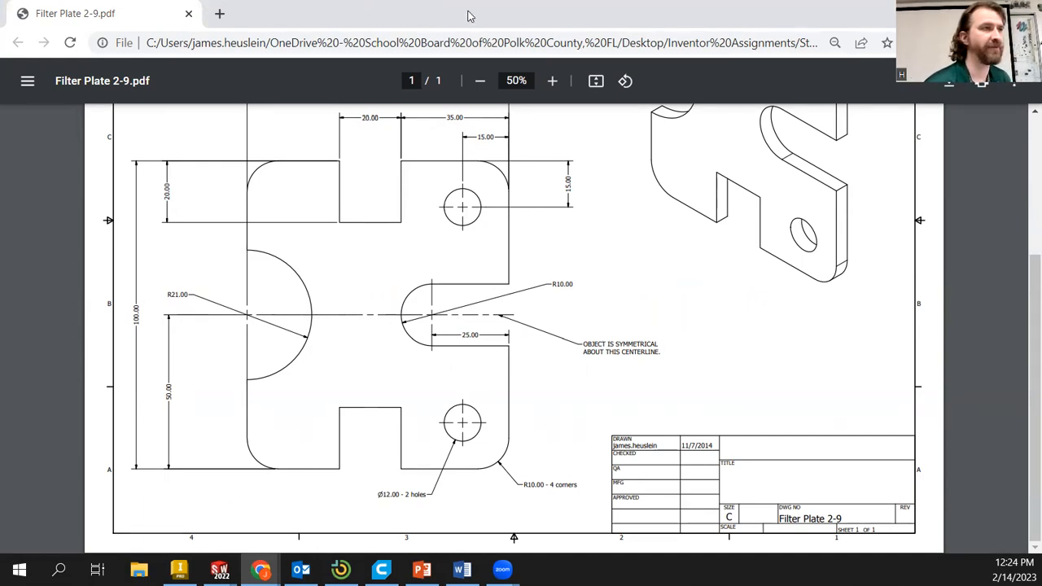
- Return to Inventor, create a part from the metric Standard (mm).ipt template, and start a 2D sketch on the XY plane
click(947, 11)
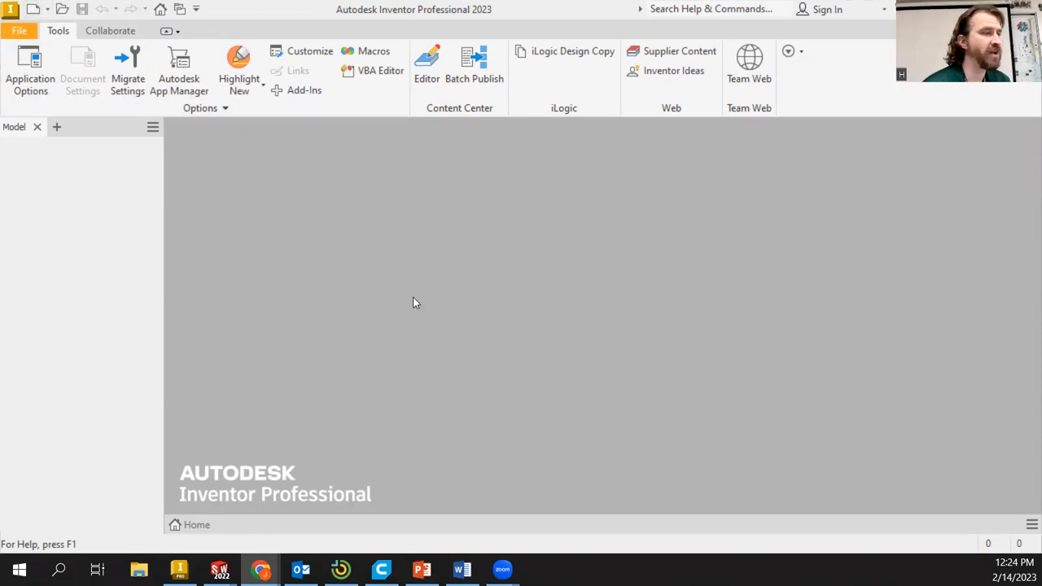
click(33, 9)
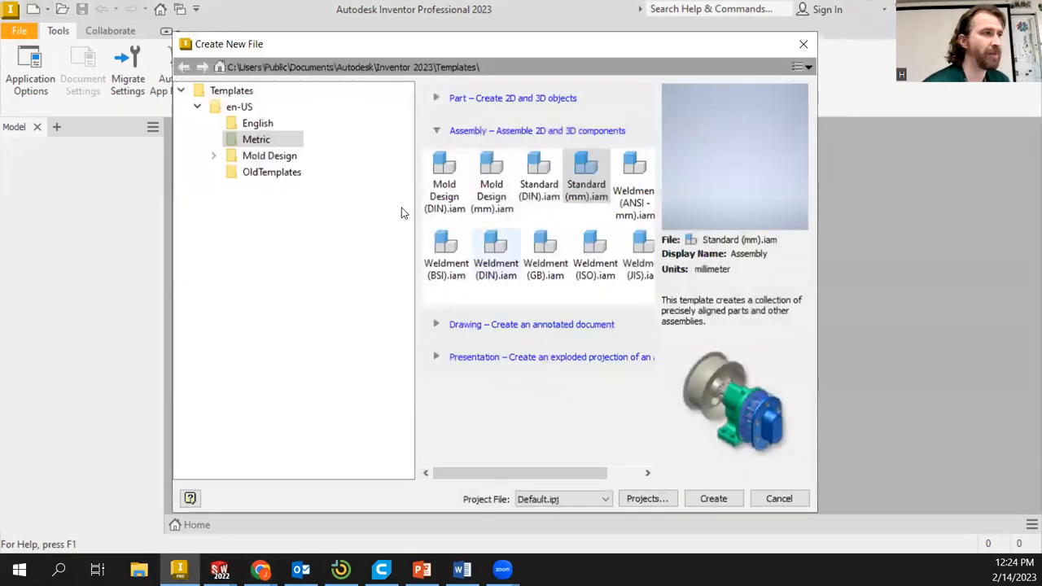
click(258, 140)
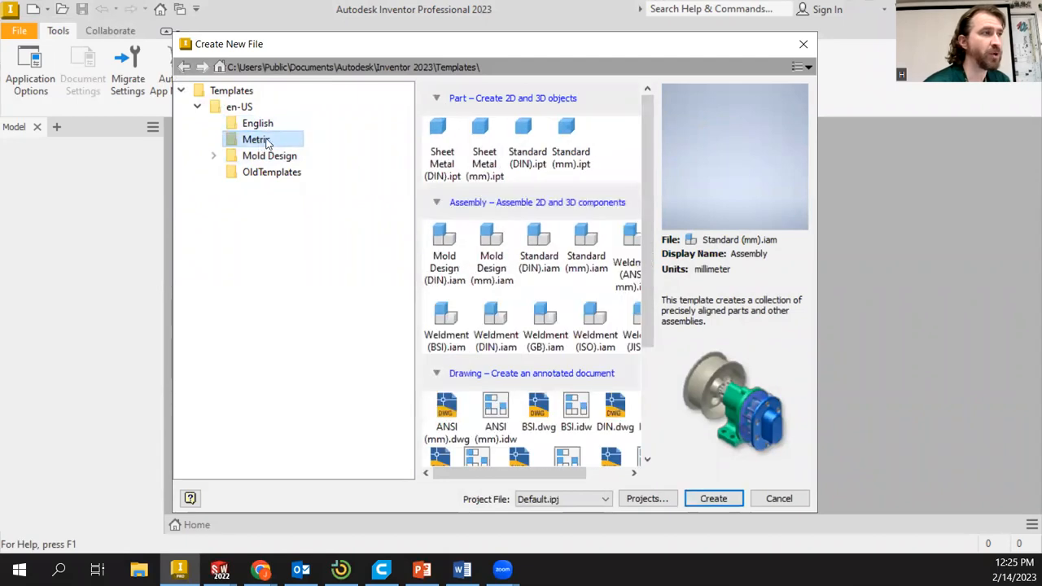
click(566, 154)
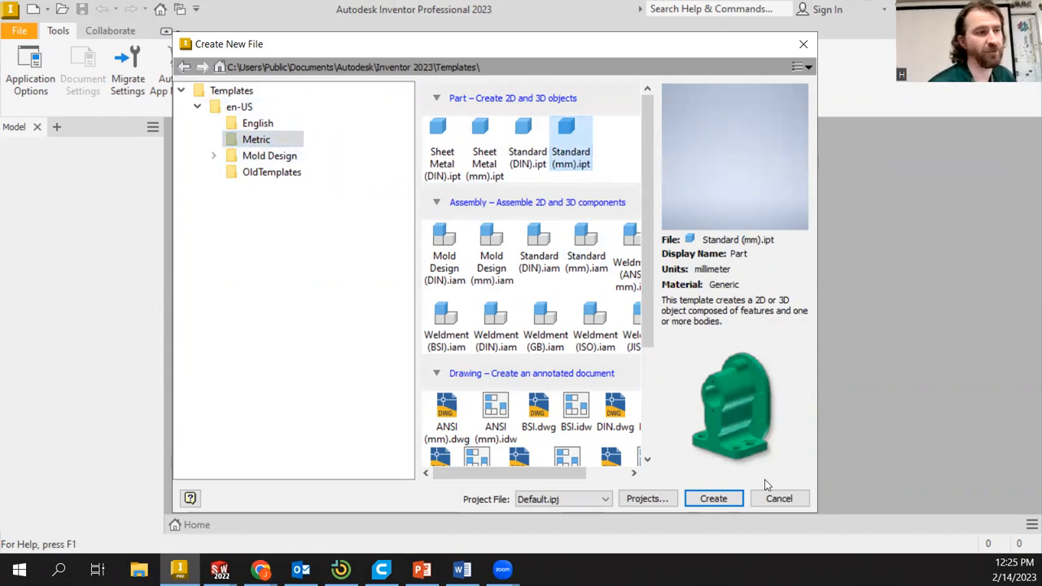
click(713, 498)
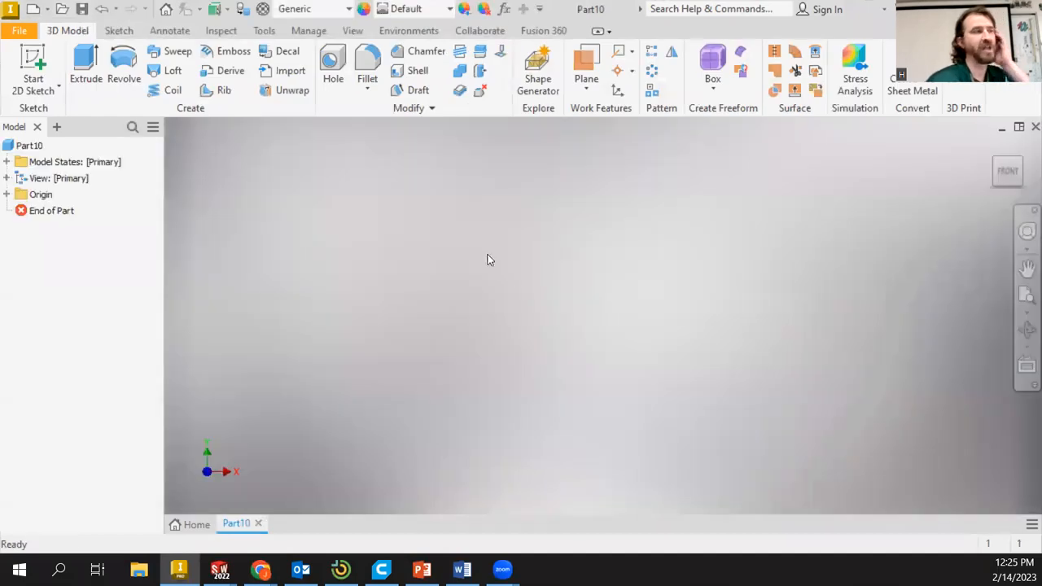
click(34, 57)
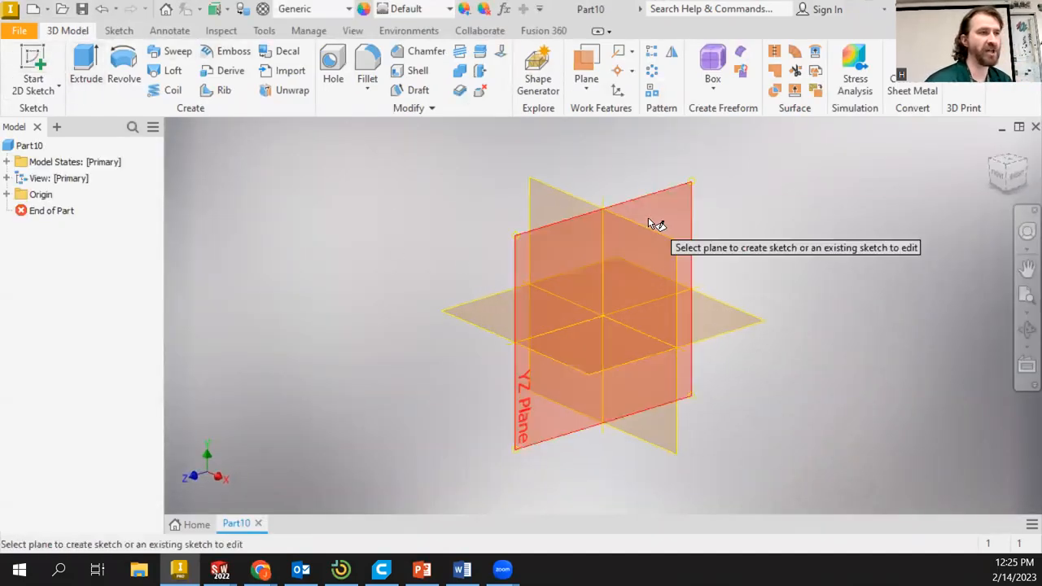
click(549, 208)
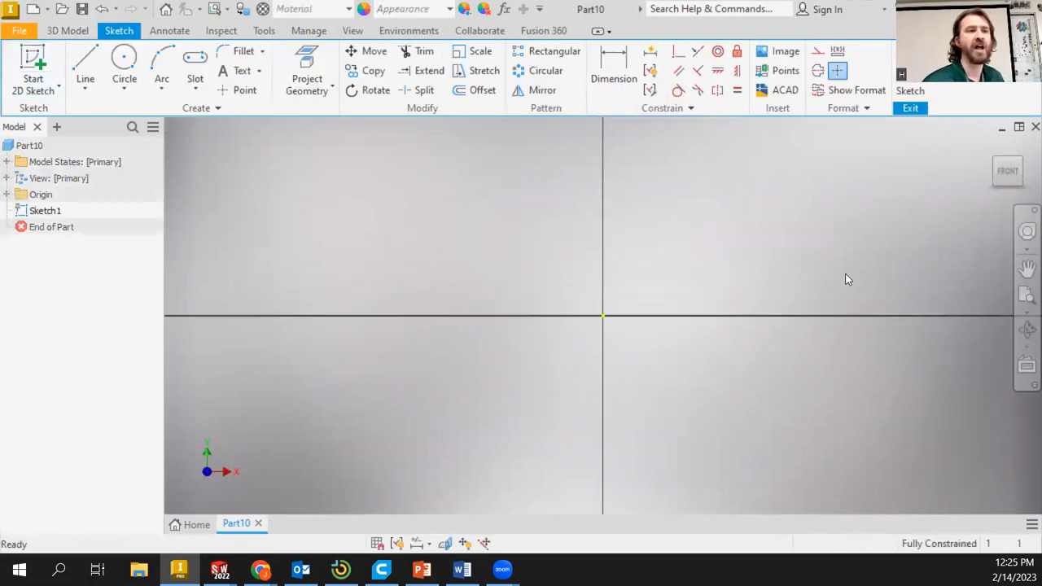
- Draw a two-point rectangle from the origin, 85 mm wide and 100 mm high, extending up and to the right
click(1027, 268)
mouse_move(742, 273)
mouse_down()
mouse_move(423, 416)
mouse_move(432, 423)
mouse_up()
right_click(488, 272)
click(529, 272)
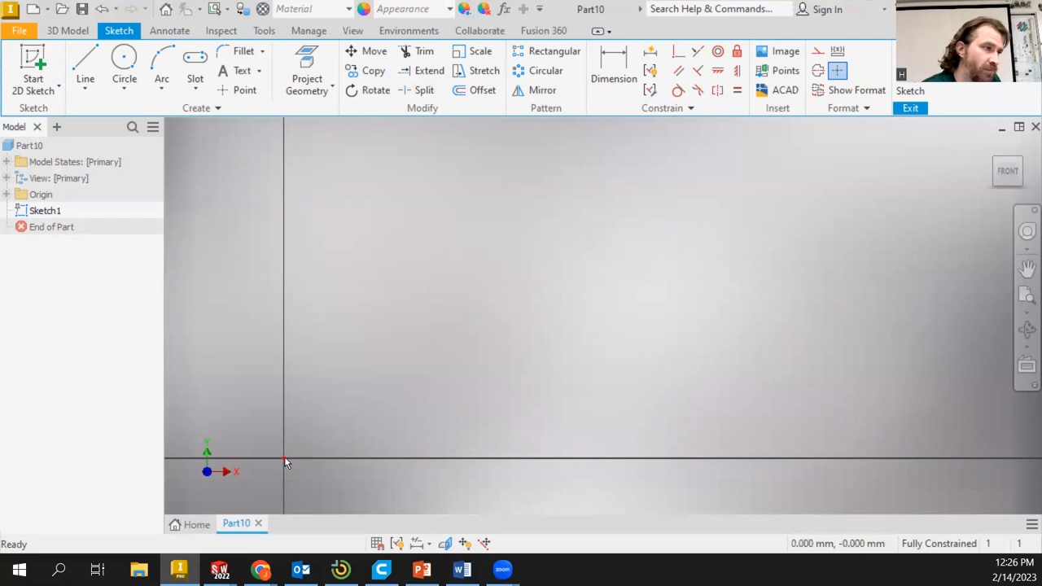
click(194, 91)
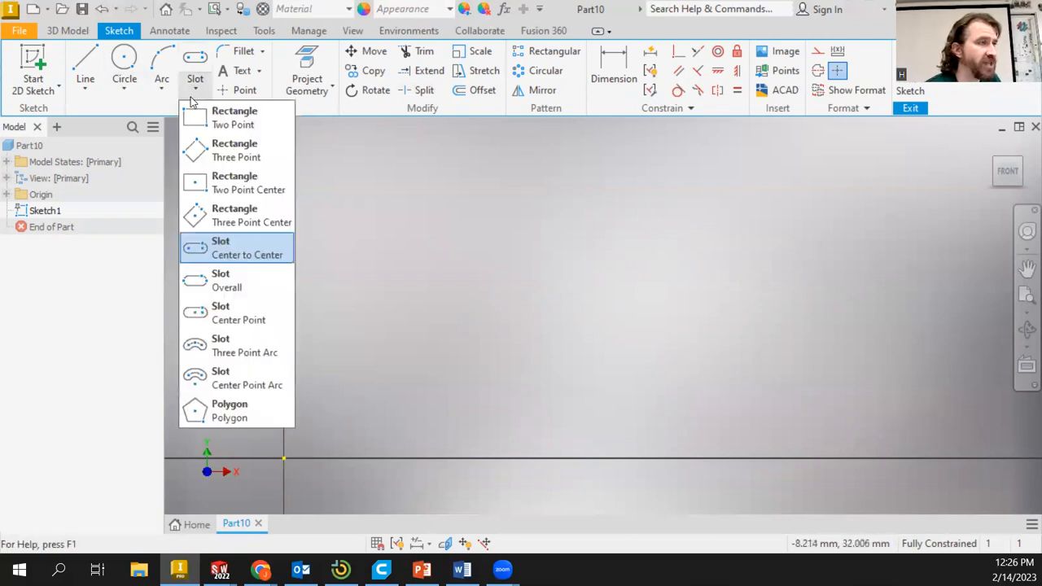
click(229, 118)
click(284, 459)
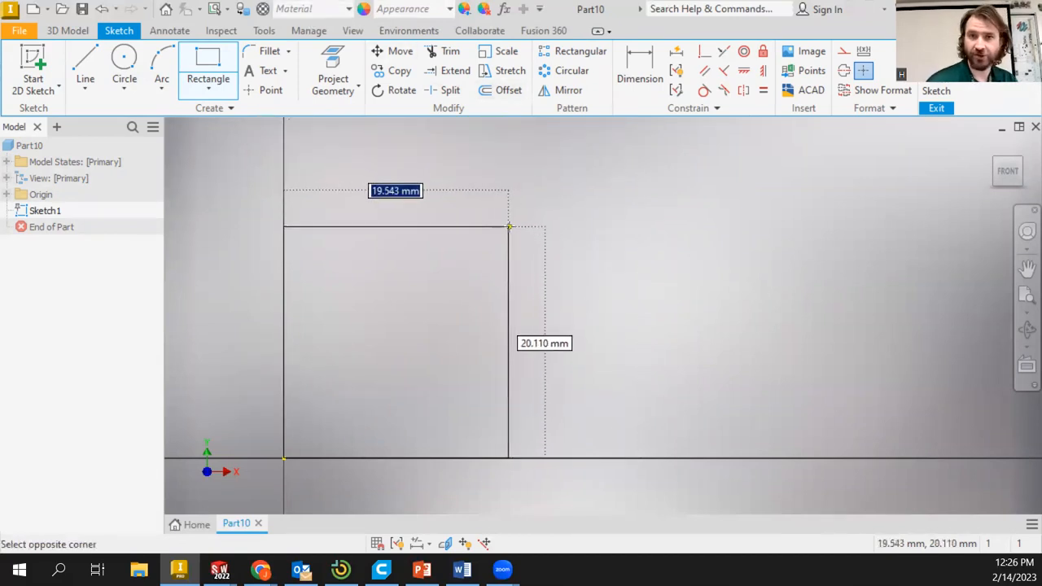
text(85)
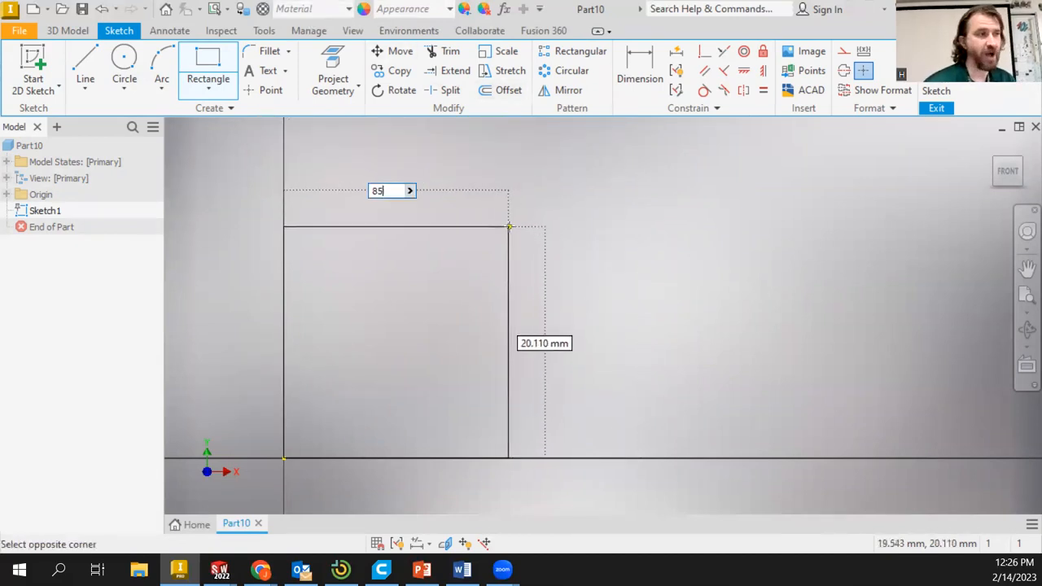
key(Tab)
text(100)
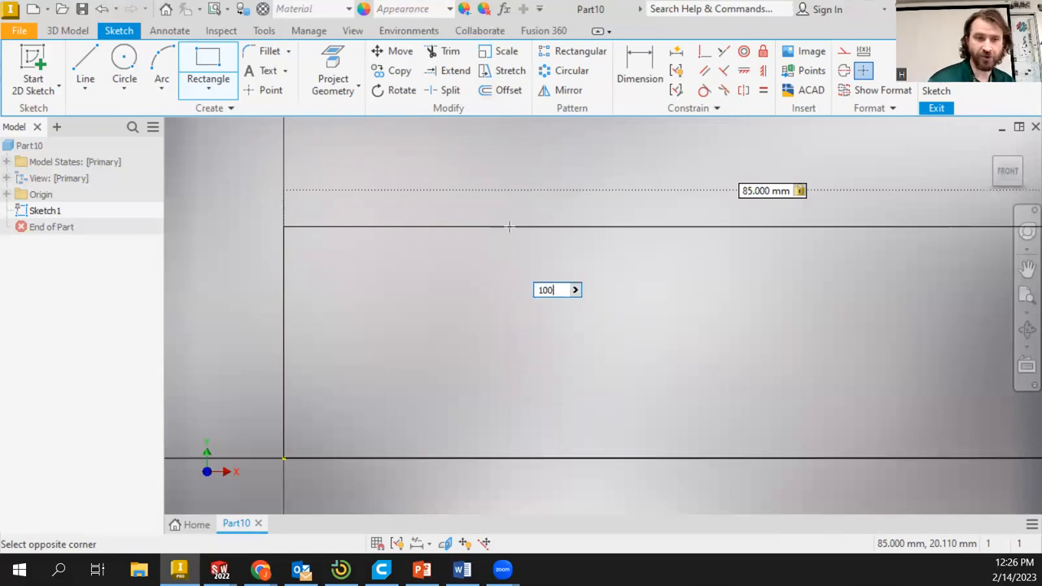
key(Return)
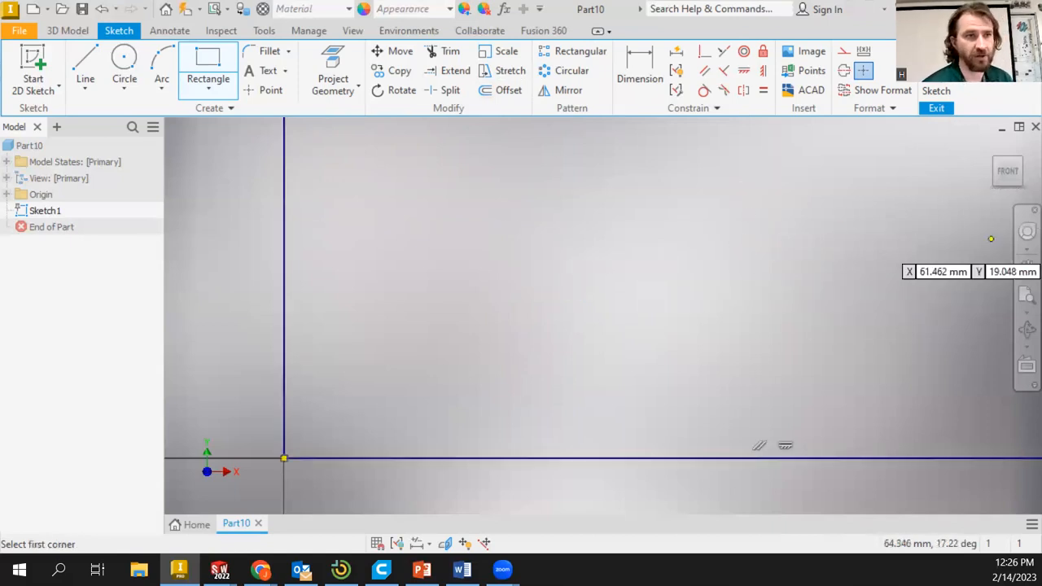
right_click(740, 263)
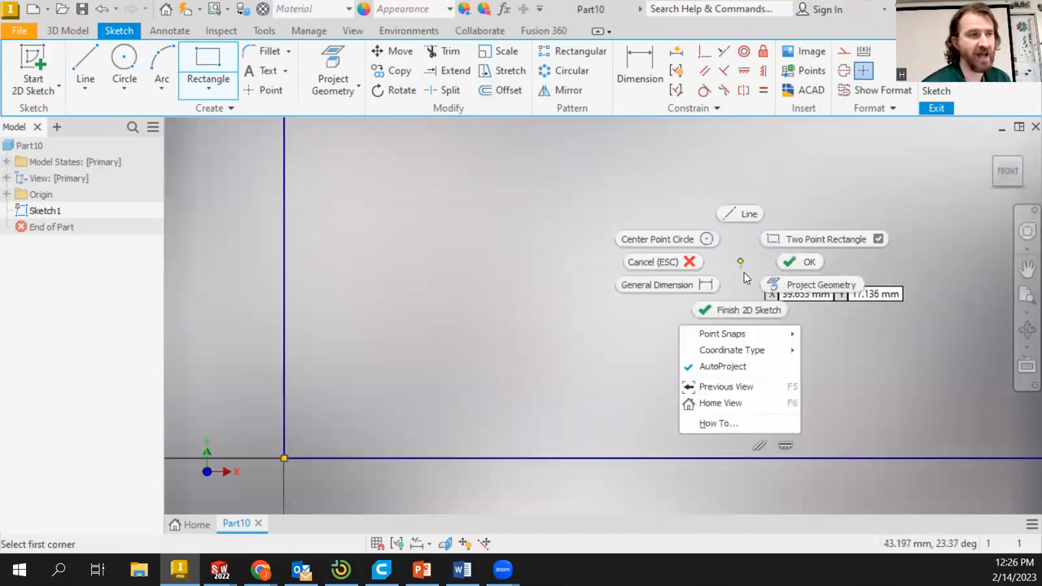
click(794, 261)
- Move the rectangle's height and width dimensions farther away from its edges
click(1007, 173)
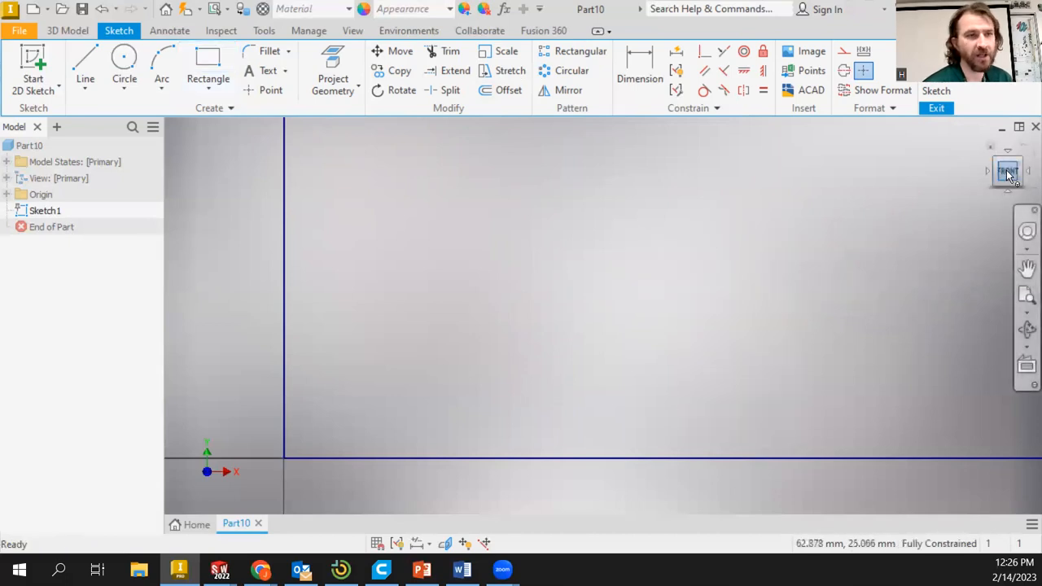
drag(738, 331, 793, 333)
drag(596, 178, 600, 139)
key(Escape)
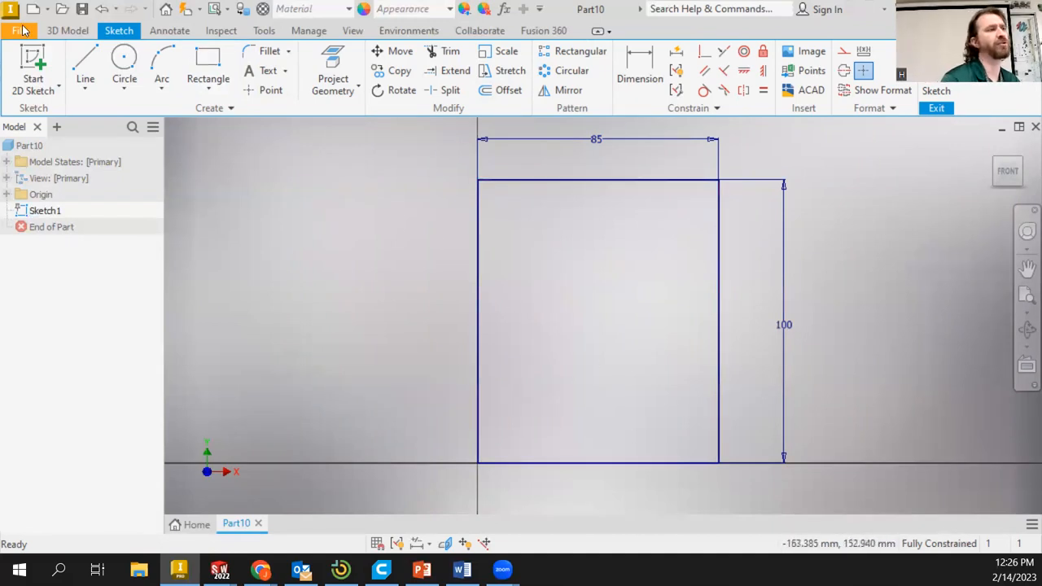
- Draw a circle centered on the midpoint of the rectangle's left edge, with its diameter entered as 21*2 mm
click(118, 72)
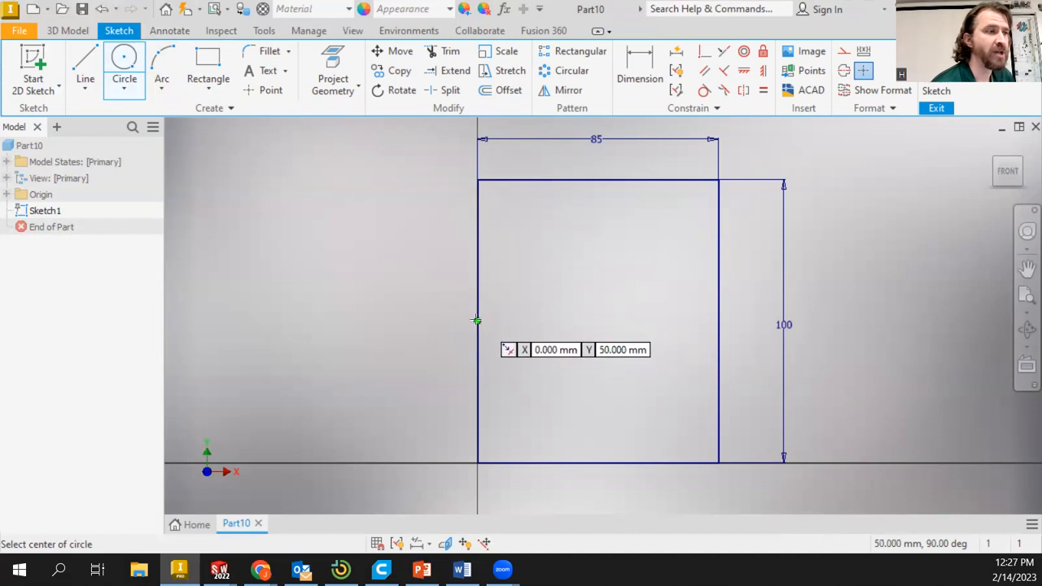
click(476, 320)
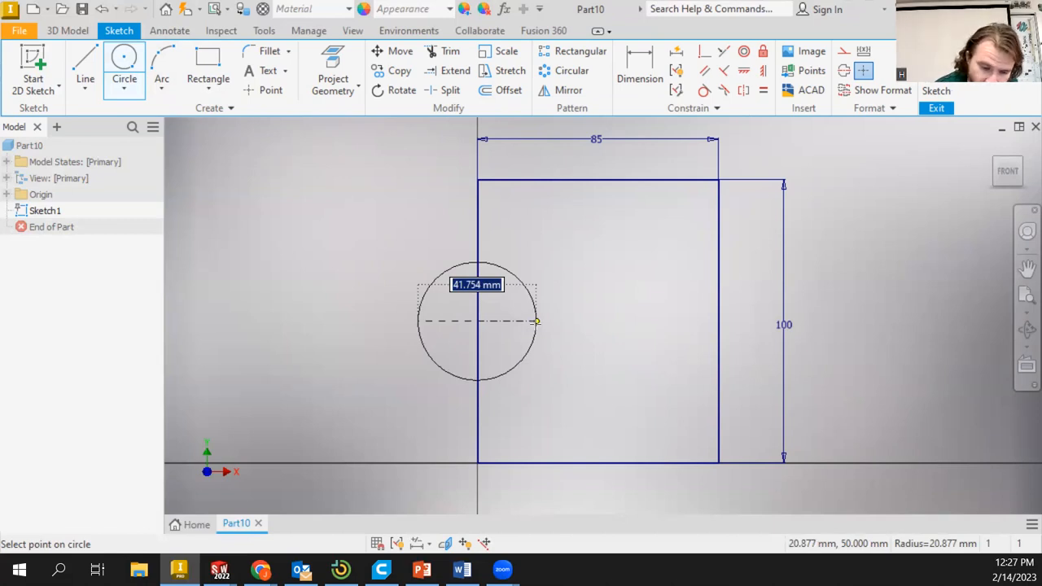
text(21*2)
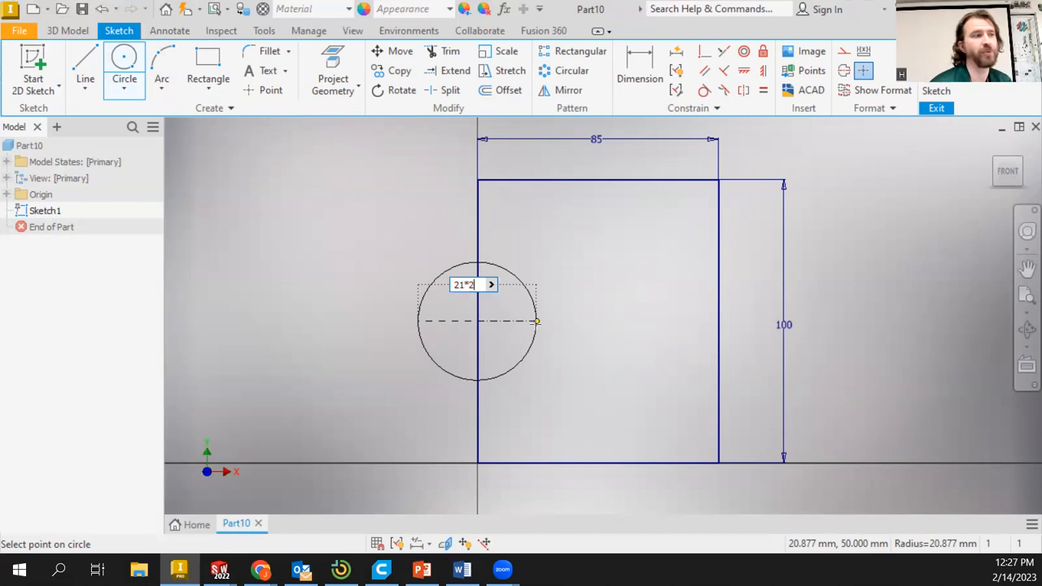
key(Return)
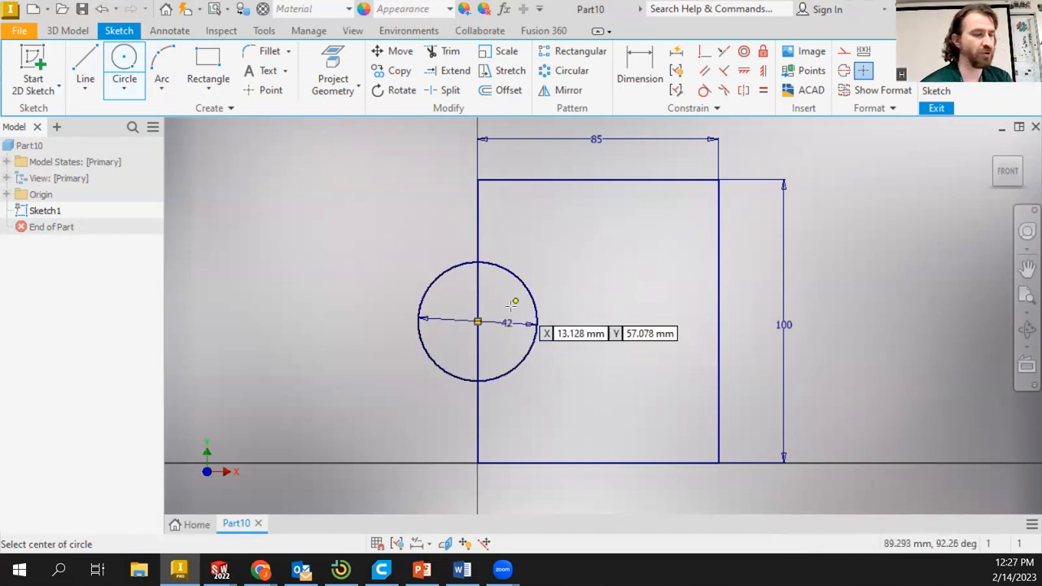
- Trim away the outer half of the circle and the part of the rectangle's left edge inside it
key(Escape)
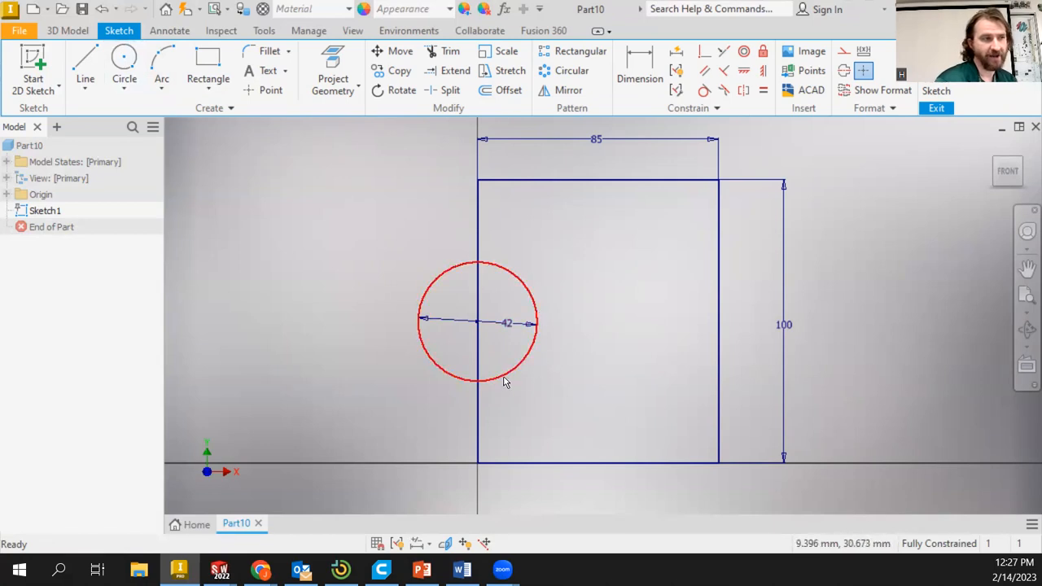
click(443, 52)
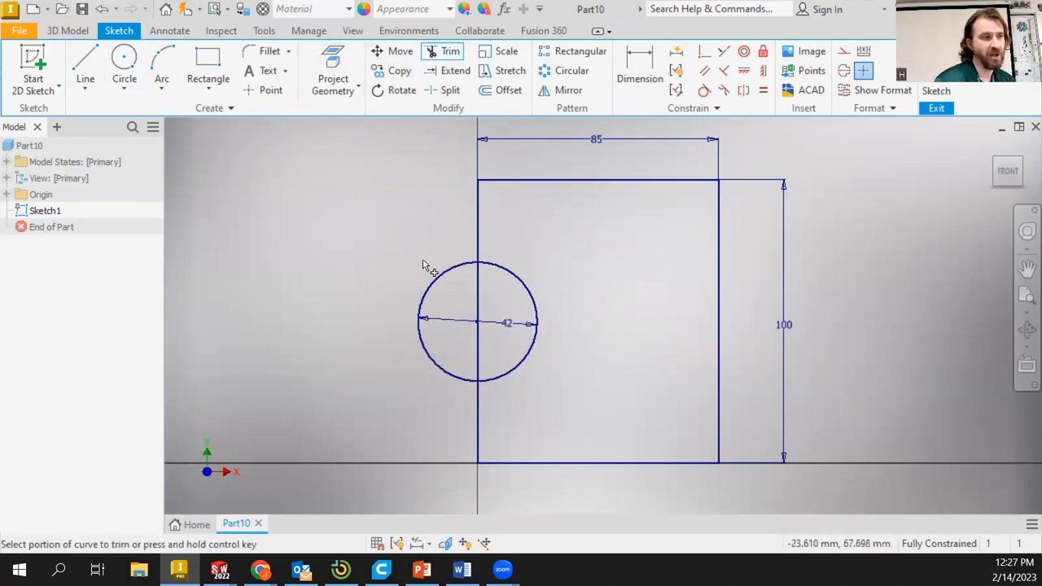
click(478, 301)
right_click(317, 260)
click(377, 262)
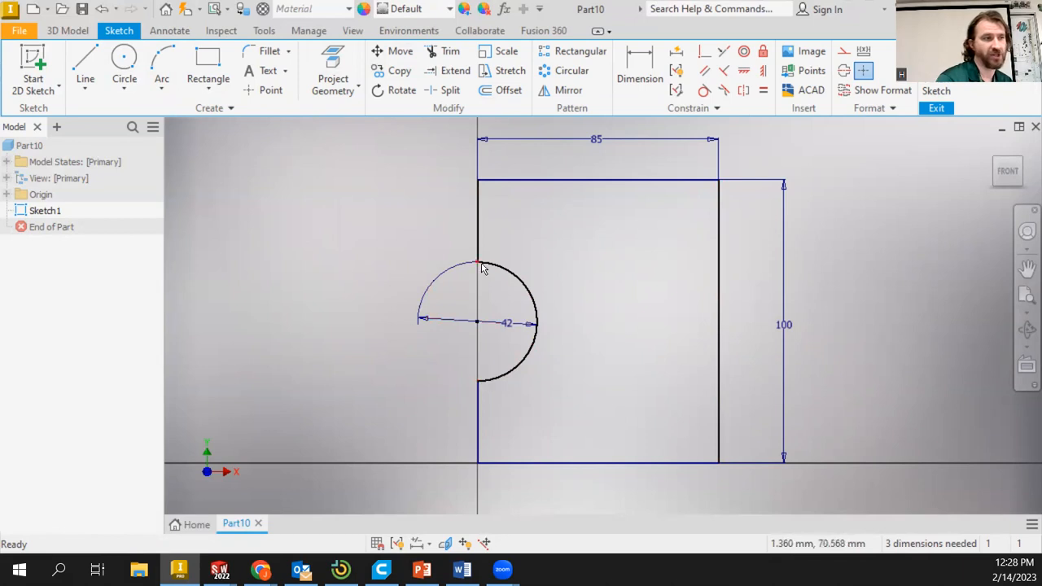
- Dimension the lengths of the left edge segments above and below the semicircular cutout, outside the profile
click(639, 73)
click(476, 212)
click(337, 244)
click(398, 280)
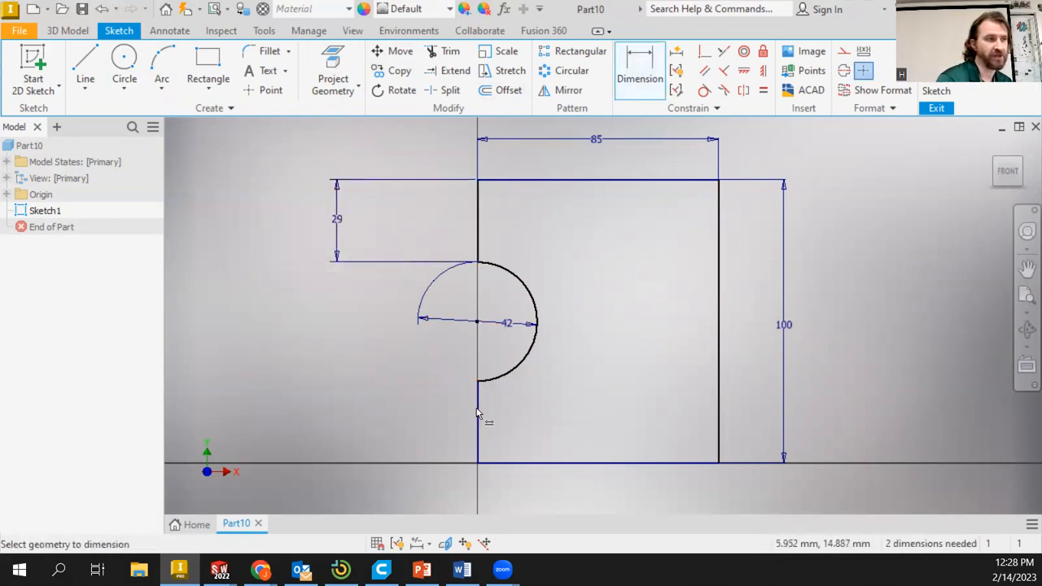
click(478, 414)
click(334, 414)
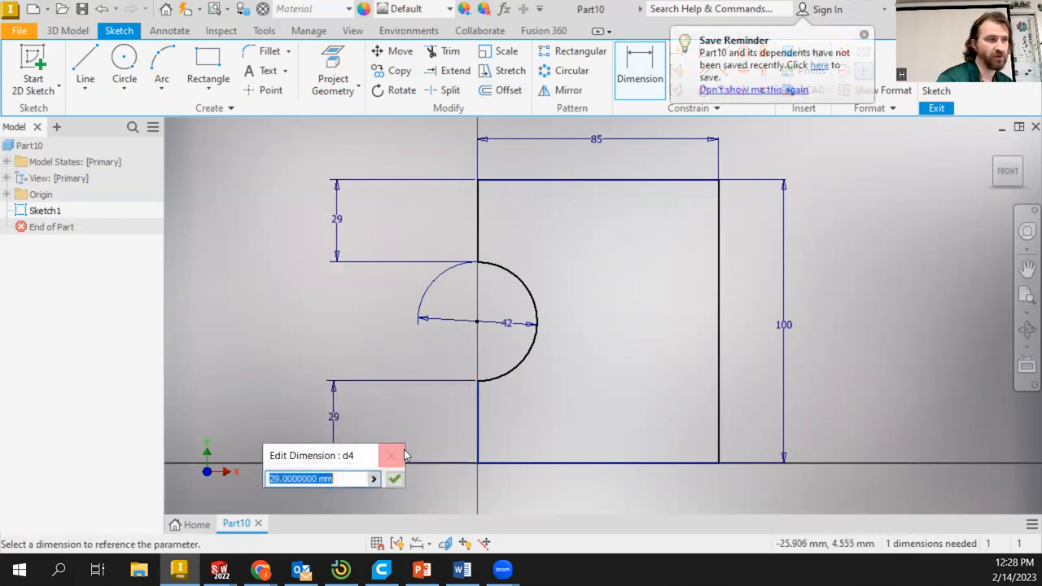
click(394, 478)
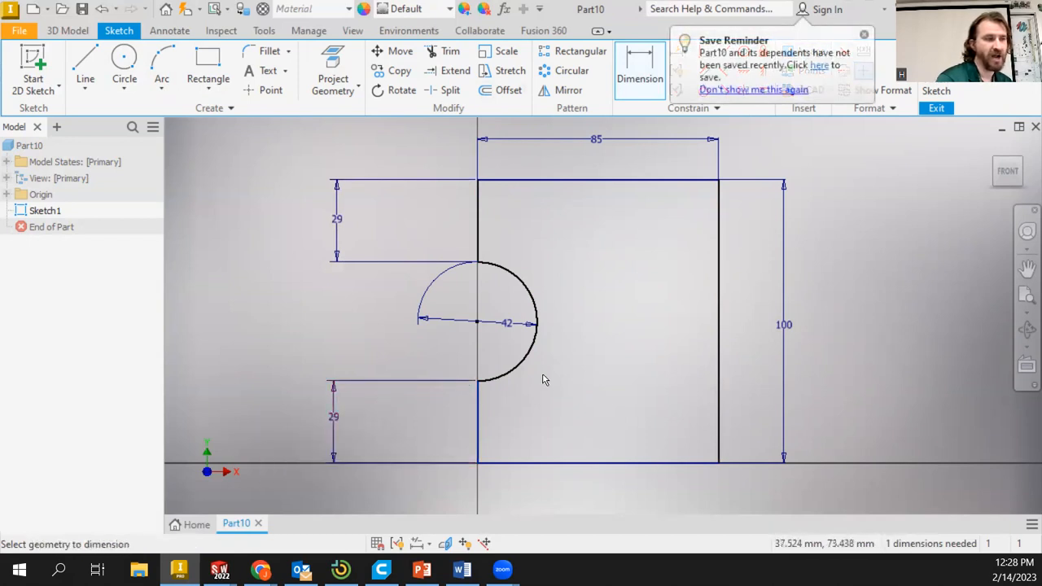
- Dimension the length of the profile's bottom edge, placing the dimension below it
click(555, 464)
click(584, 496)
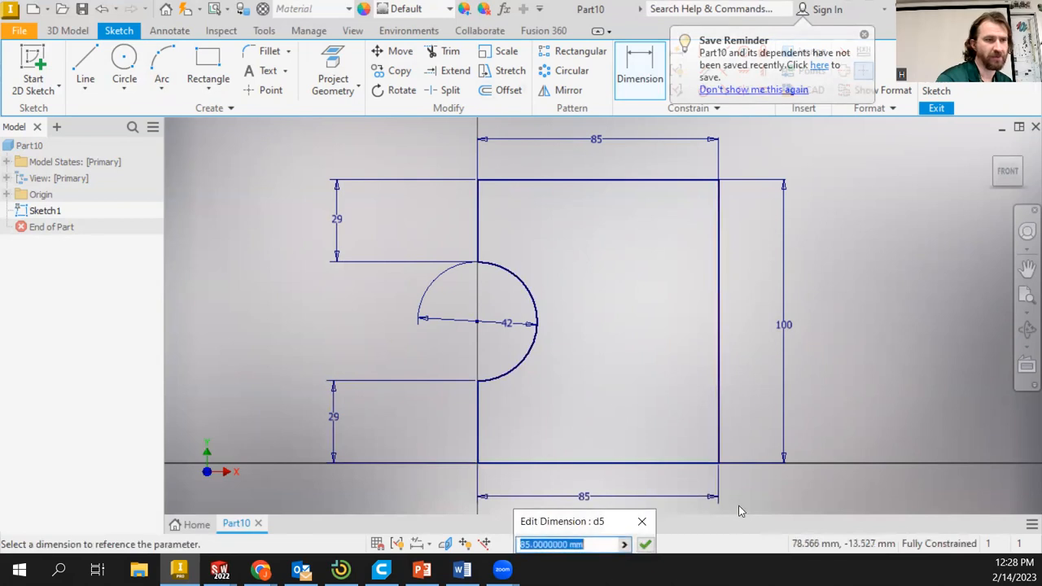
click(645, 545)
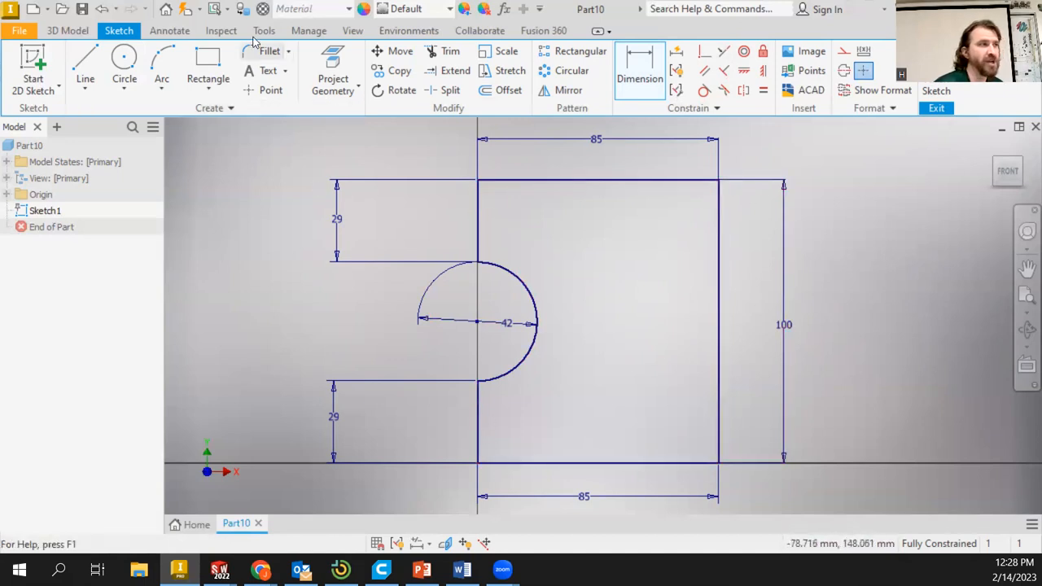
- Fillet all four outer corners of the plate profile with a 10 mm radius
click(265, 51)
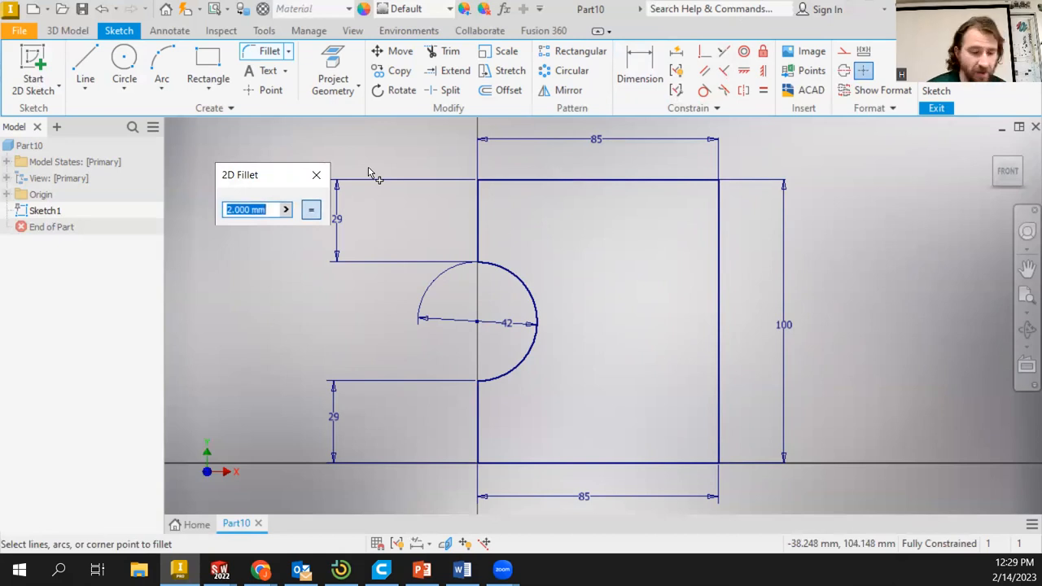
text(10)
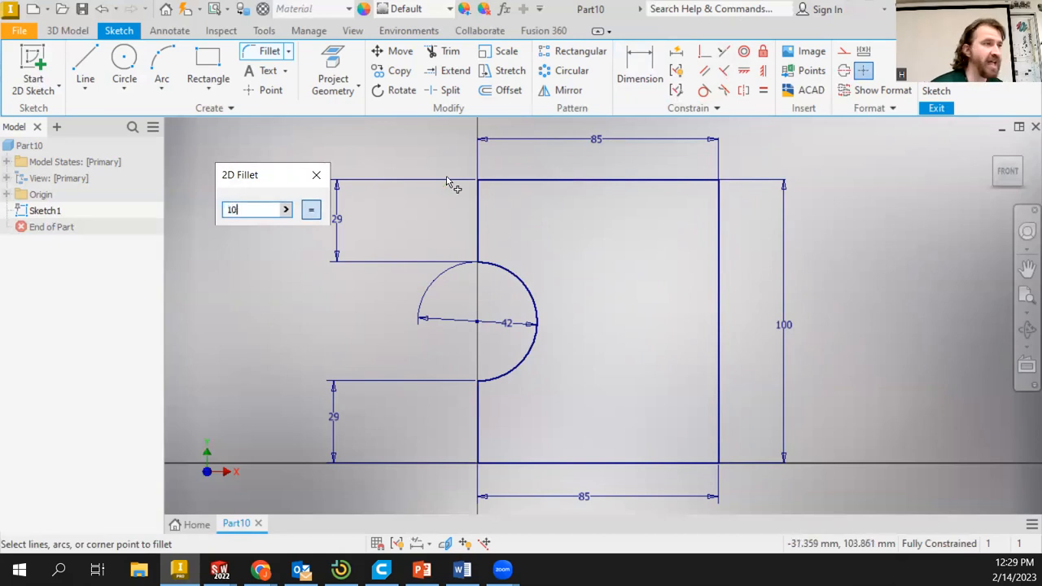
click(507, 186)
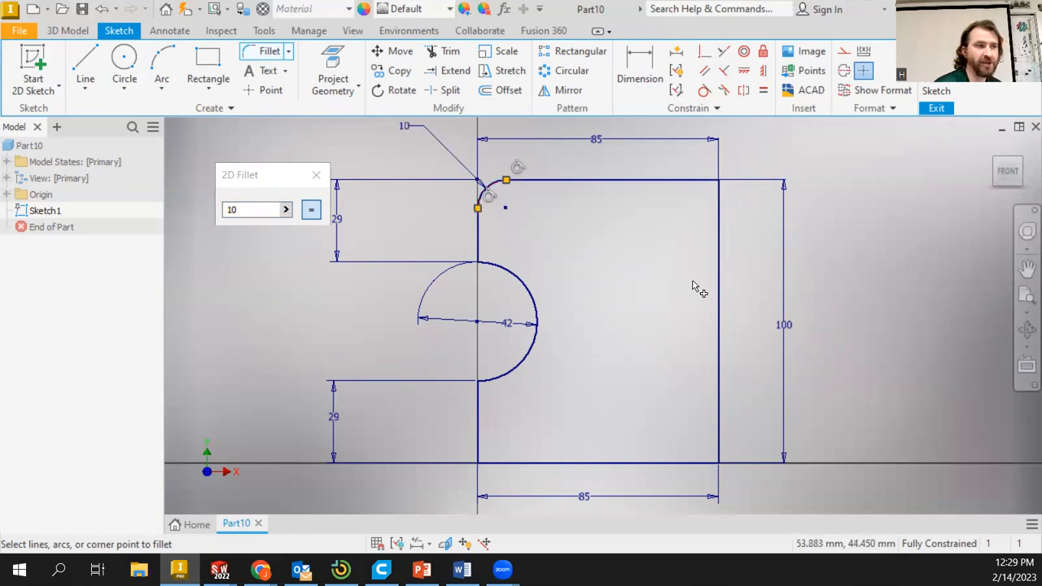
click(705, 180)
click(718, 208)
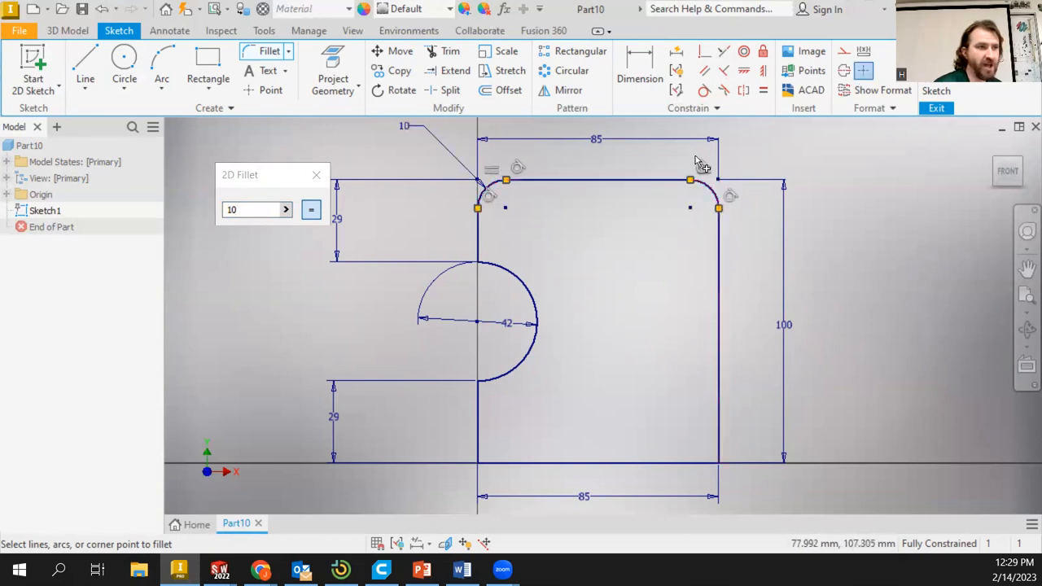
click(719, 447)
click(706, 463)
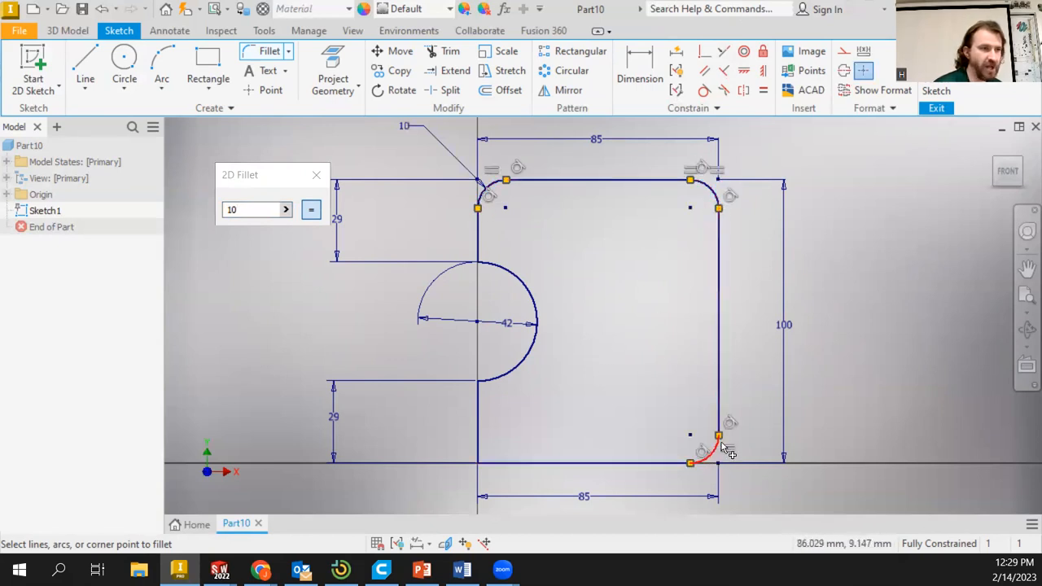
click(516, 463)
click(478, 447)
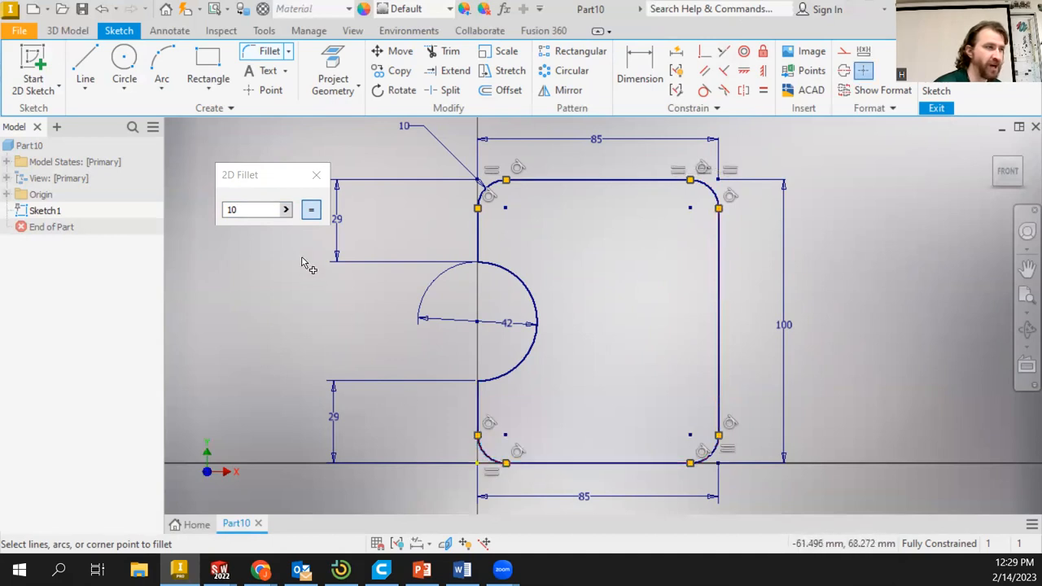
click(317, 174)
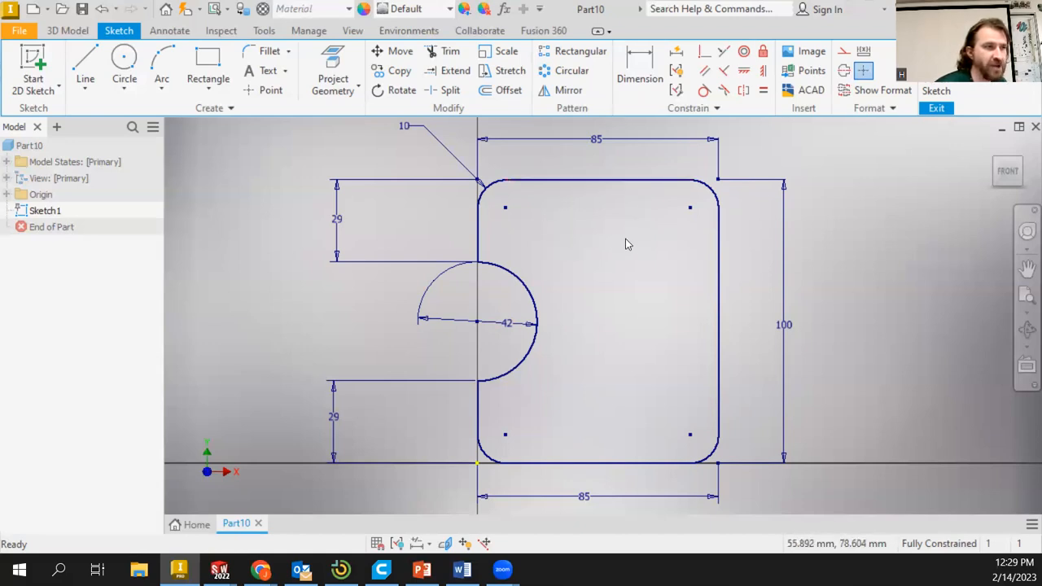
- Draw a three-sided square notch from the top edge with lines, 20 mm deep and 20 mm wide
click(88, 65)
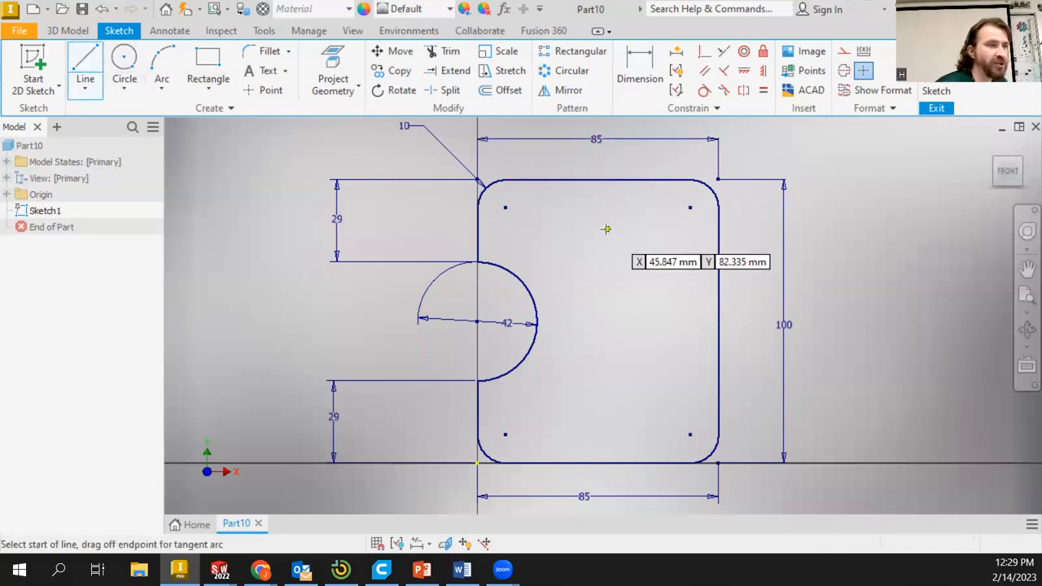
click(569, 178)
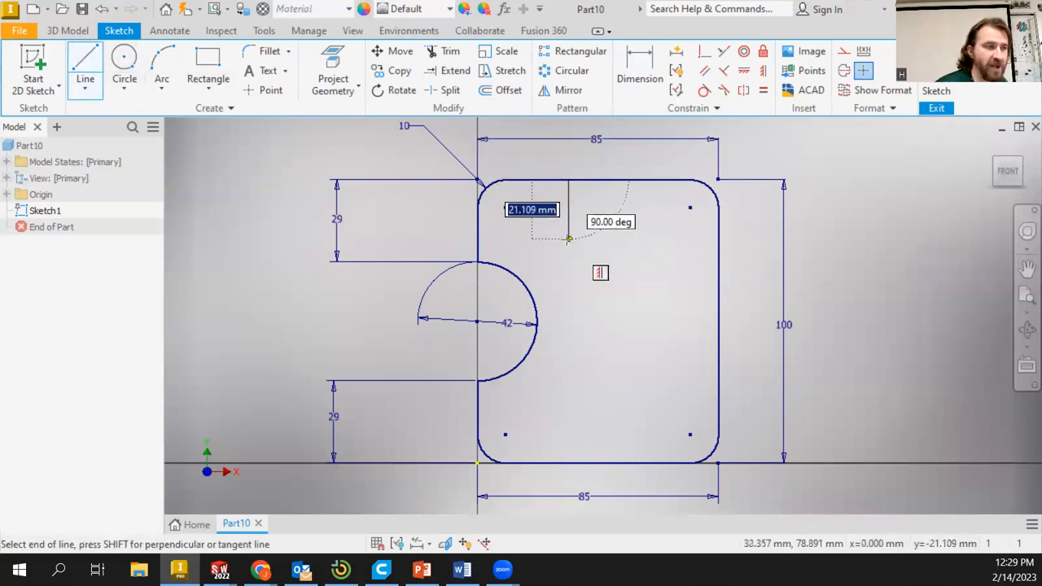
text(20)
key(Return)
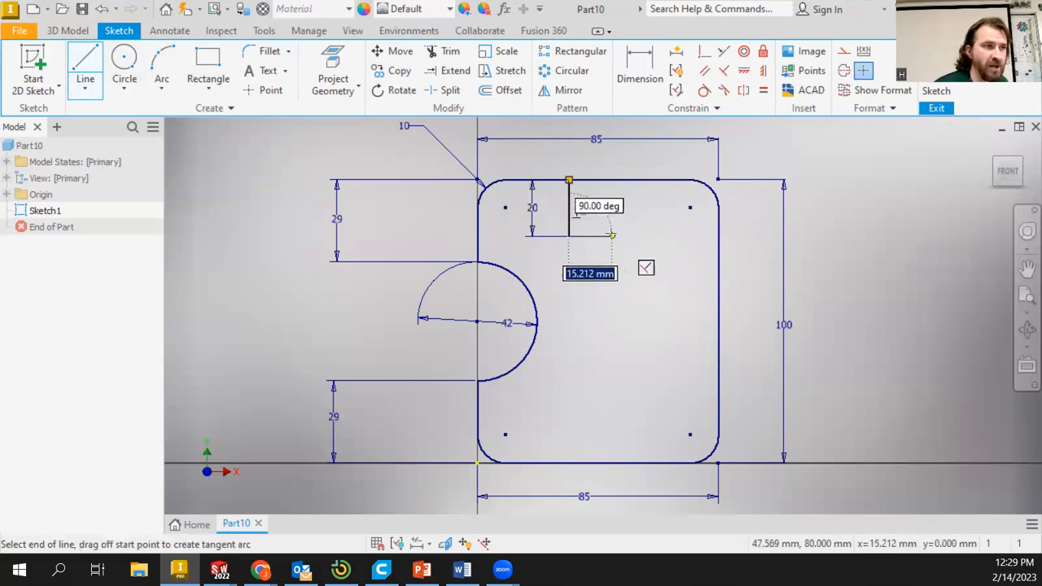
text(20)
key(Return)
key(Return)
right_click(810, 200)
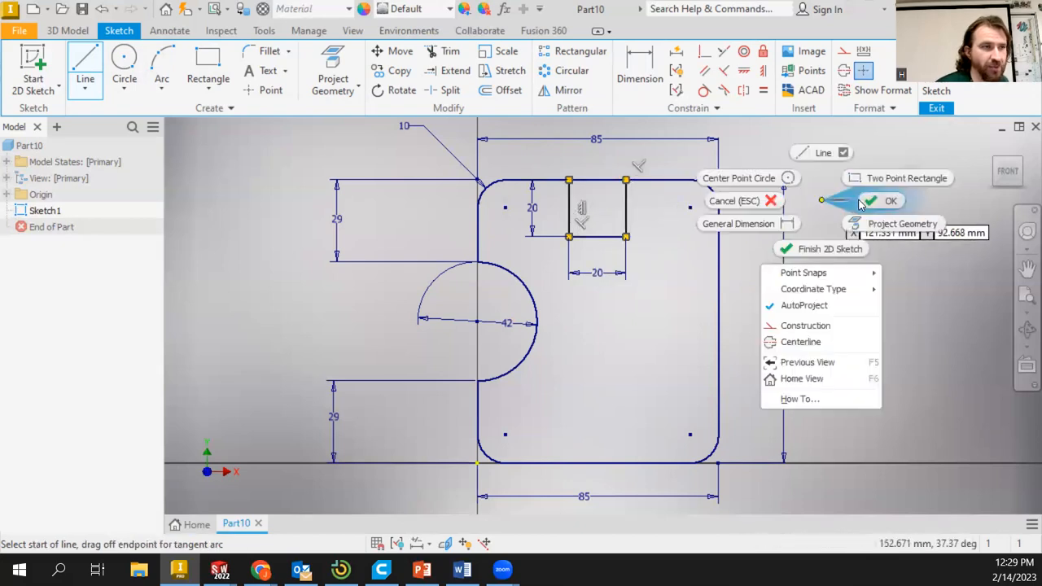
click(875, 201)
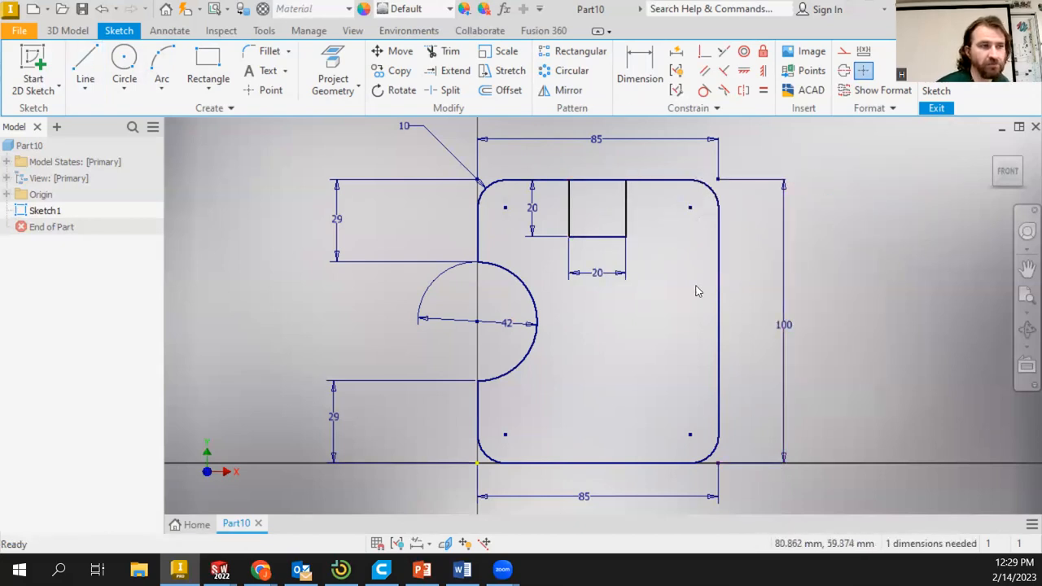
- Try to add a driven depth dimension to the notch's right side, outside the profile
click(639, 69)
click(626, 209)
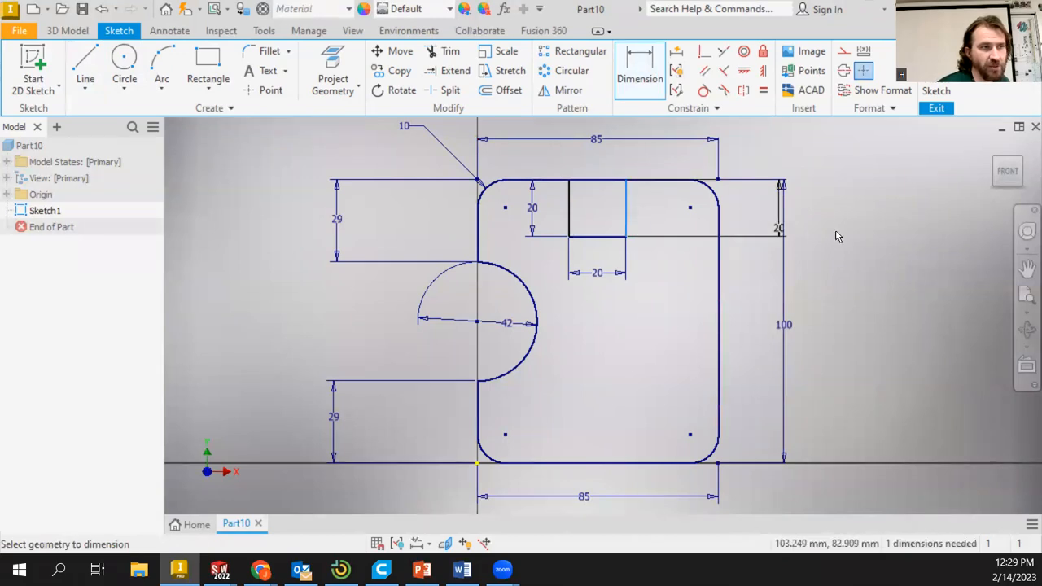
click(943, 455)
click(355, 152)
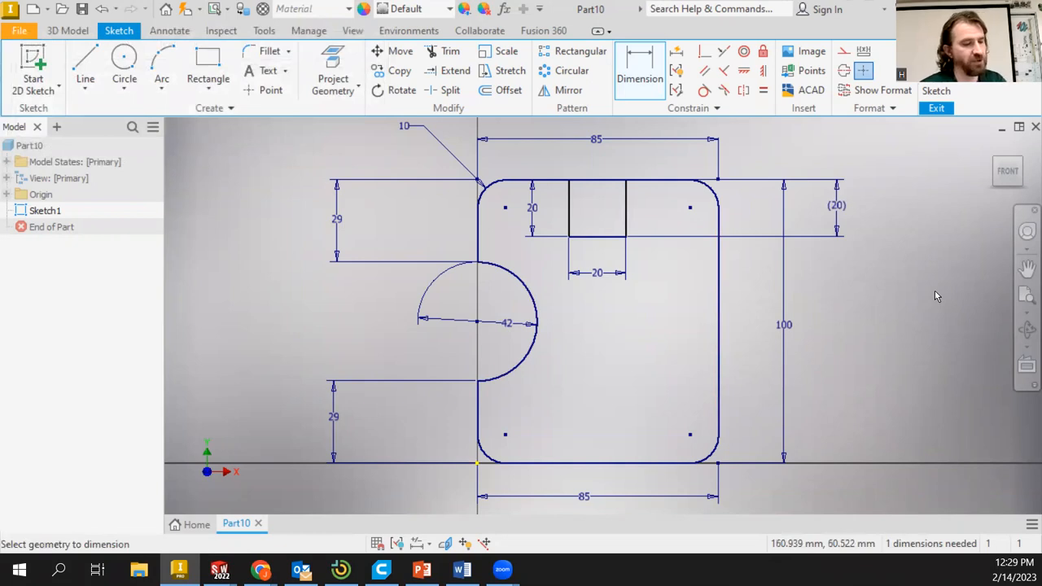
key(ctrl+z)
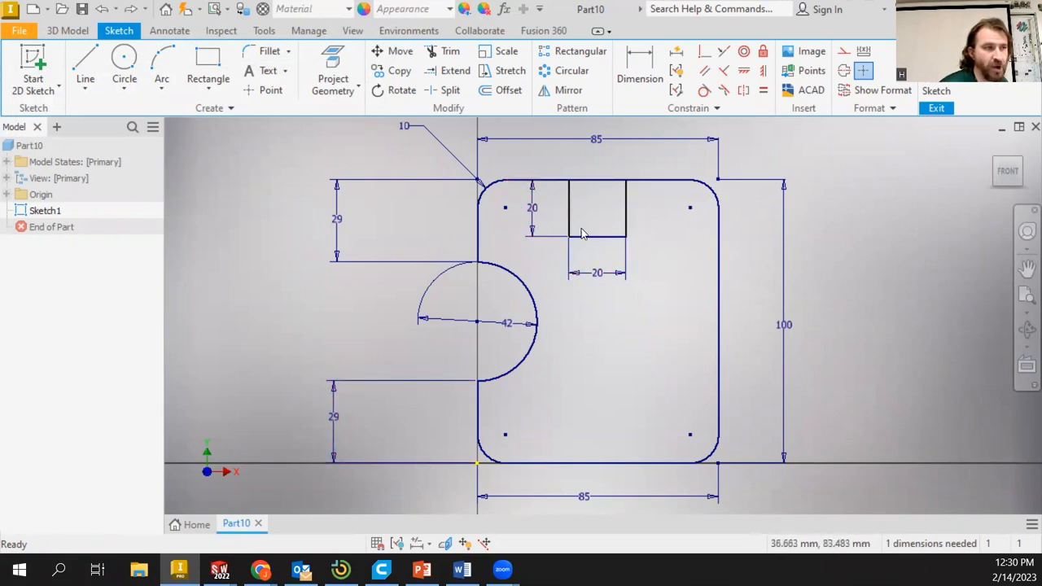
- Shift the notch slightly left and dimension its right side 35 mm from the plate's right edge
mouse_move(570, 220)
mouse_down()
mouse_move(584, 215)
mouse_move(567, 202)
mouse_move(594, 203)
mouse_move(565, 210)
mouse_up()
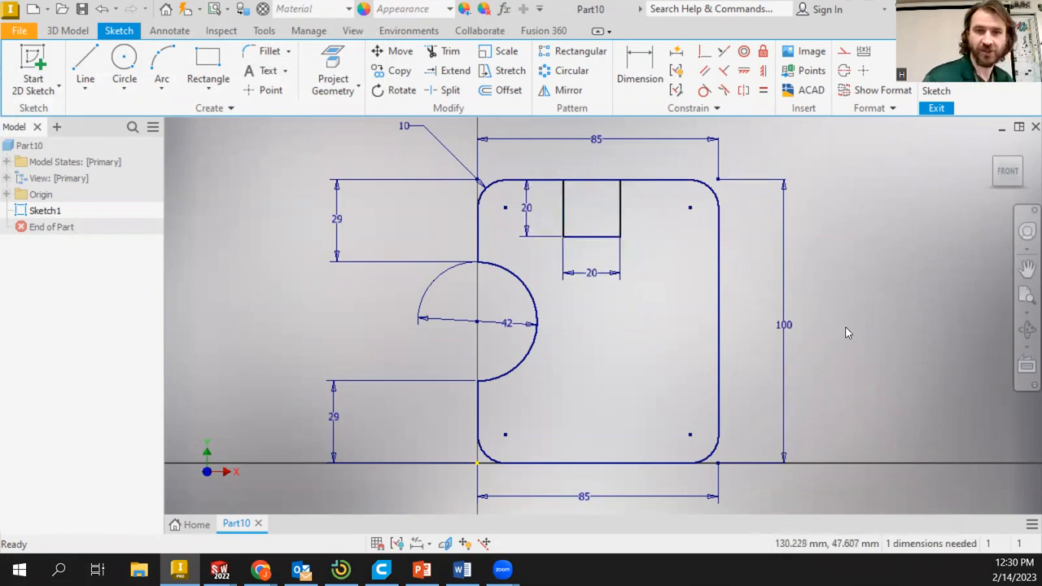
key(d)
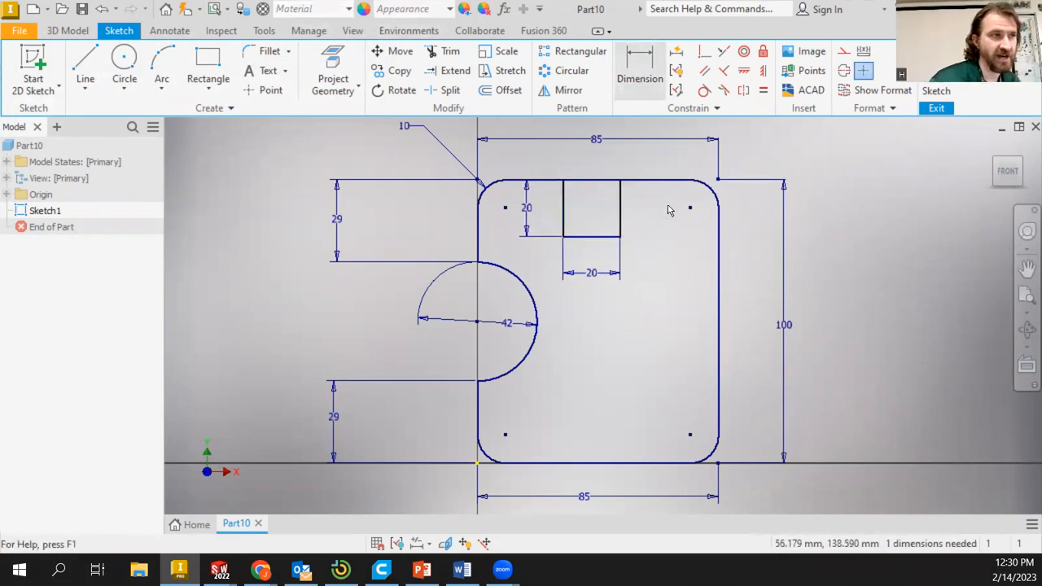
click(621, 205)
click(718, 251)
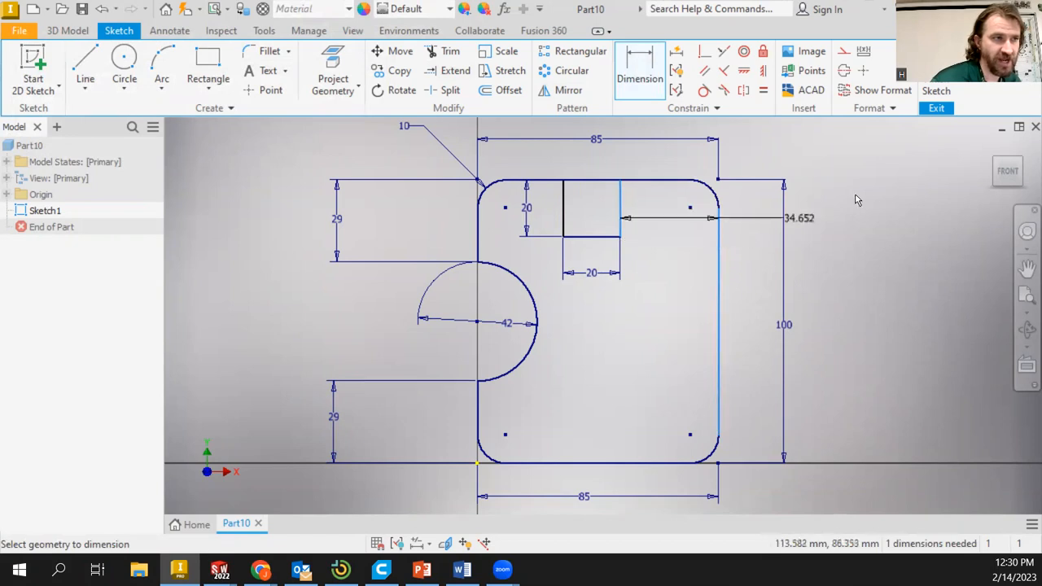
click(879, 177)
text(35)
key(Return)
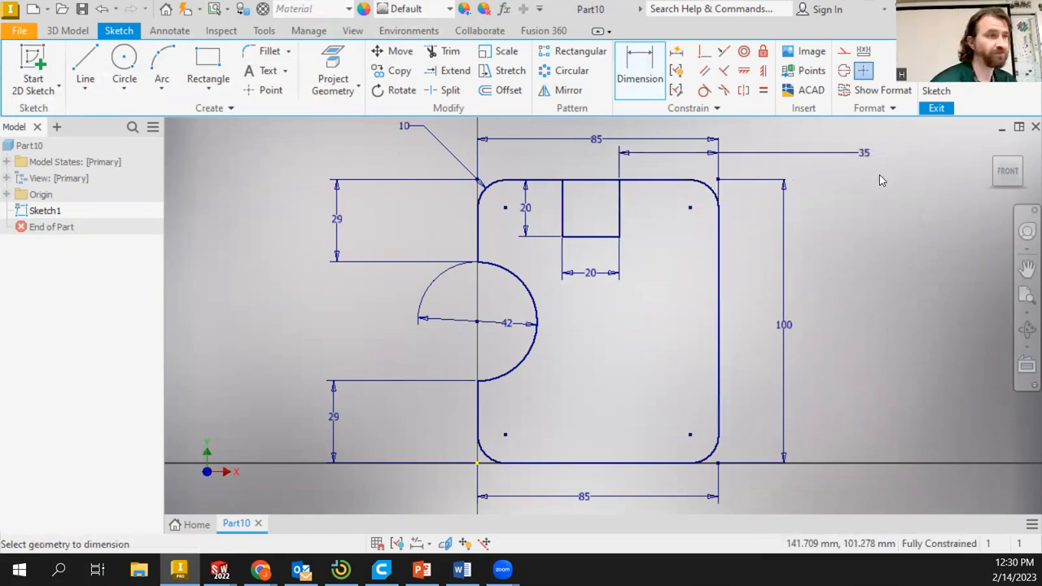
- Try to trim the top edge segment between the notch's two sides
click(446, 50)
click(590, 179)
right_click(609, 175)
click(635, 171)
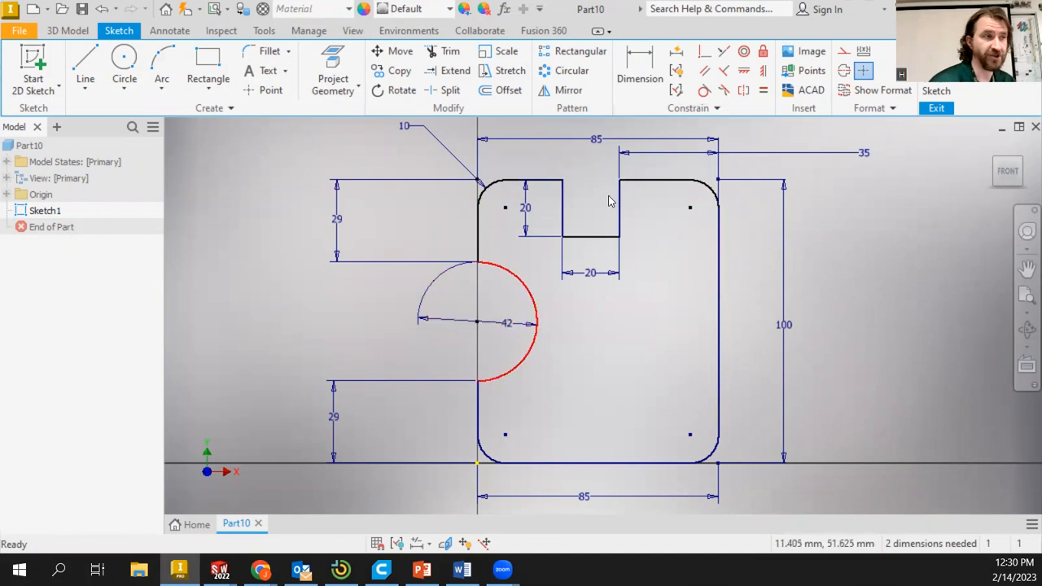
key(ctrl+z)
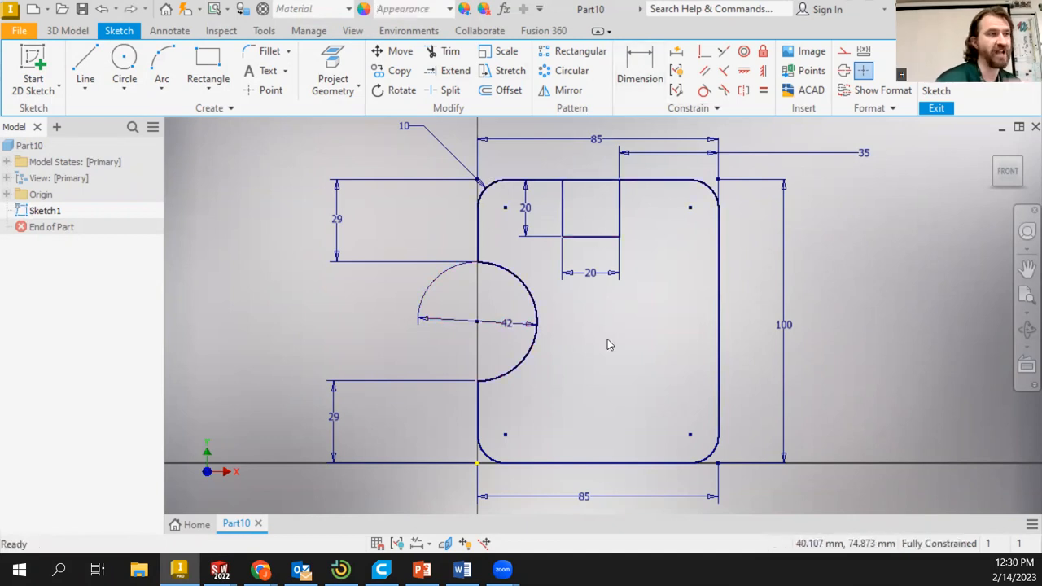
- Trim away the top edge across the notch so that its upper side is open
click(450, 53)
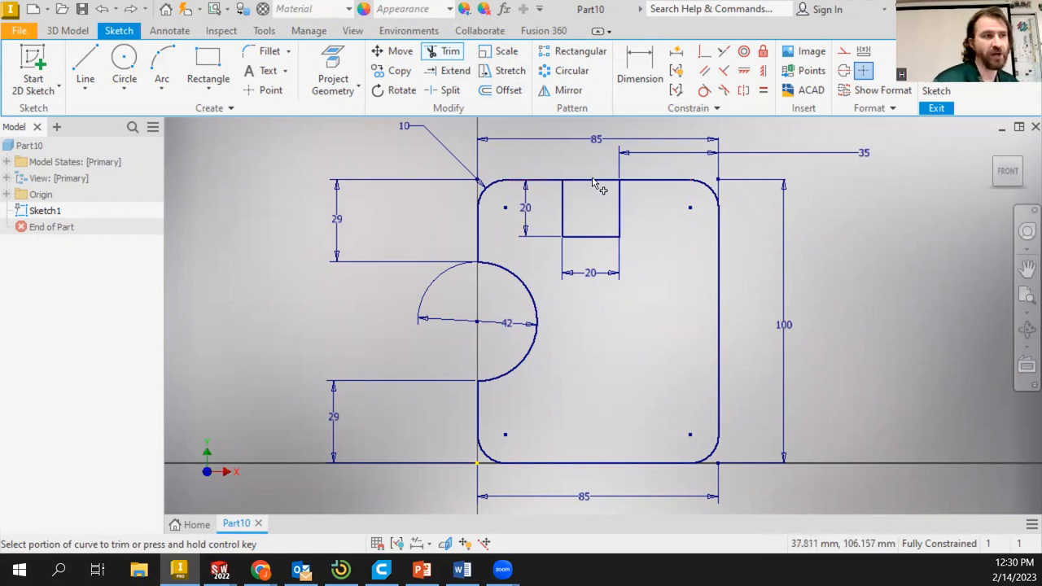
drag(577, 153, 602, 216)
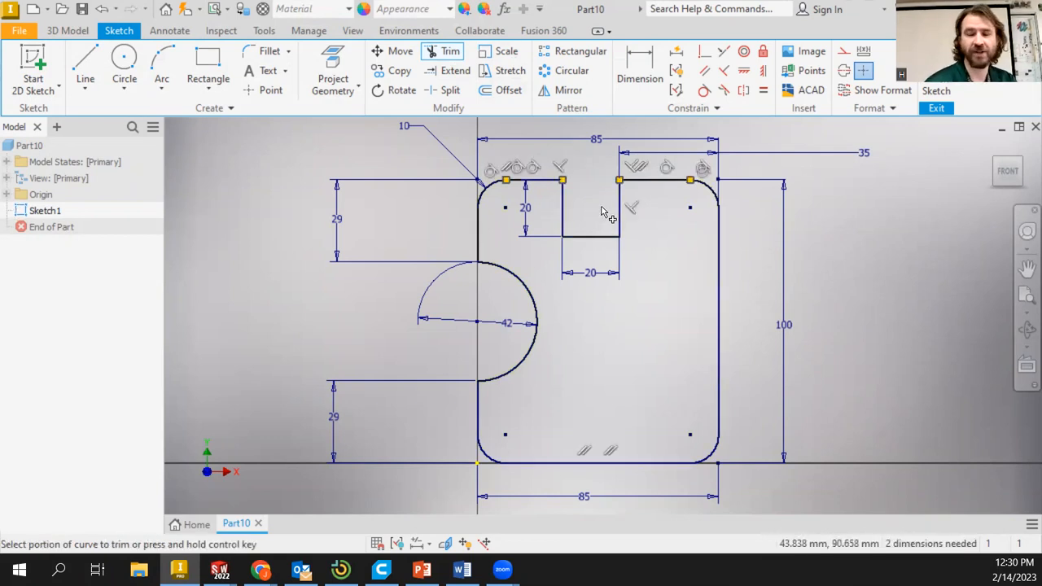
key(Escape)
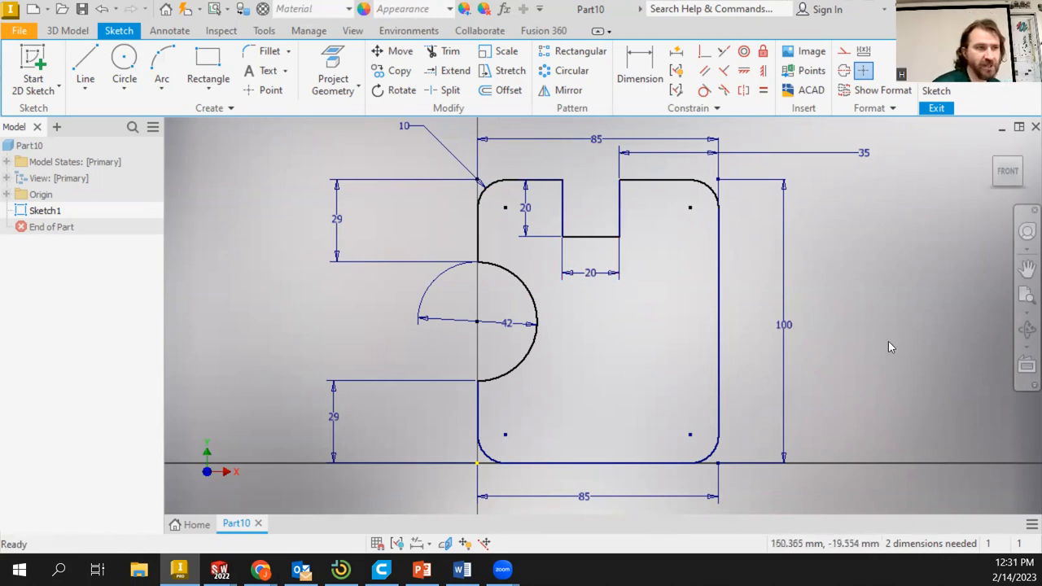
- Add a driven depth dimension just beside the notch's right side
click(640, 67)
click(620, 209)
click(642, 218)
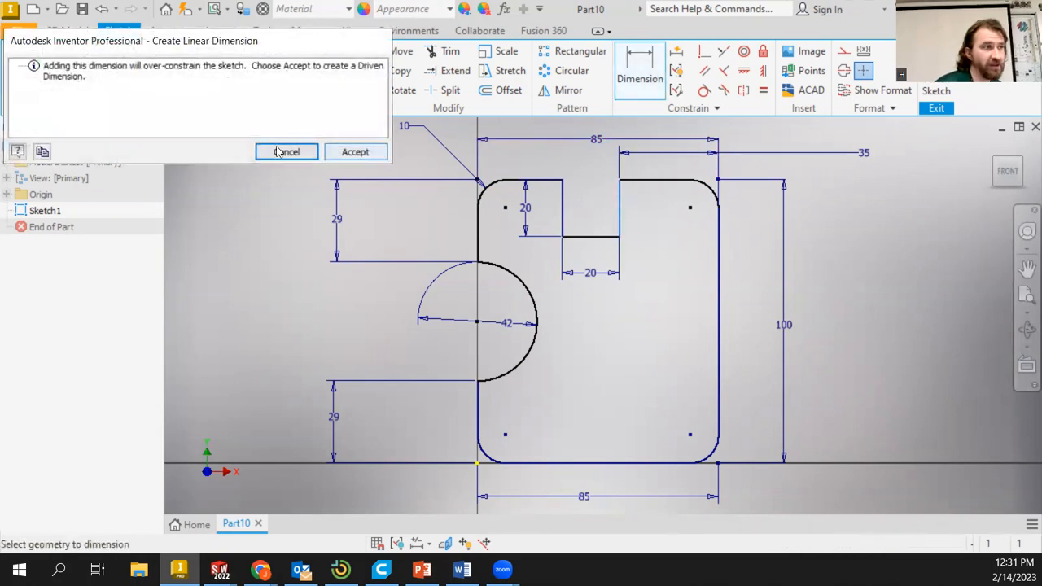
click(350, 150)
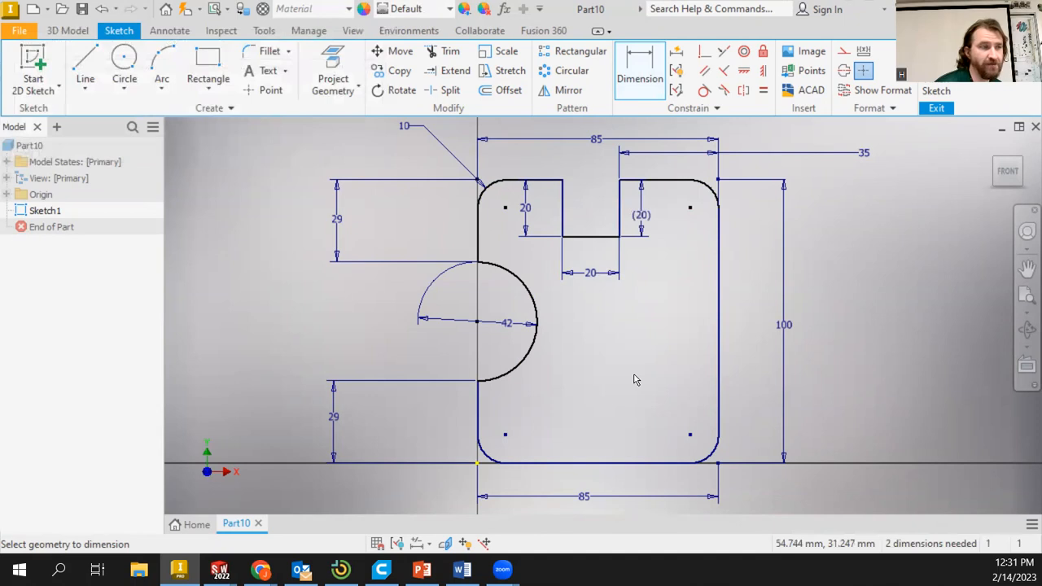
- Dimension the top notch's left side 30 mm from the plate's left edge and finish dimensioning
click(562, 214)
click(482, 230)
click(521, 158)
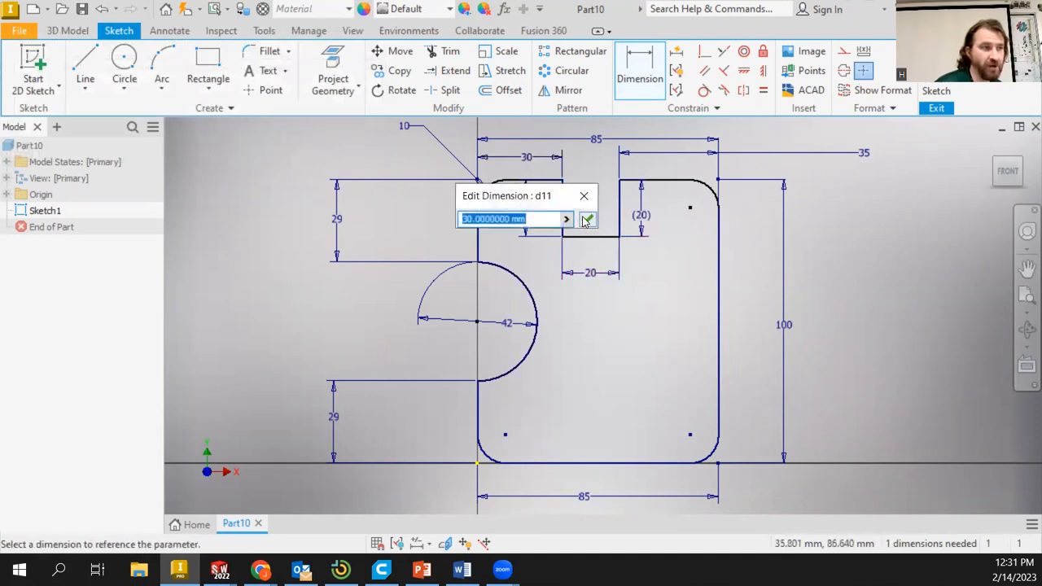
click(587, 220)
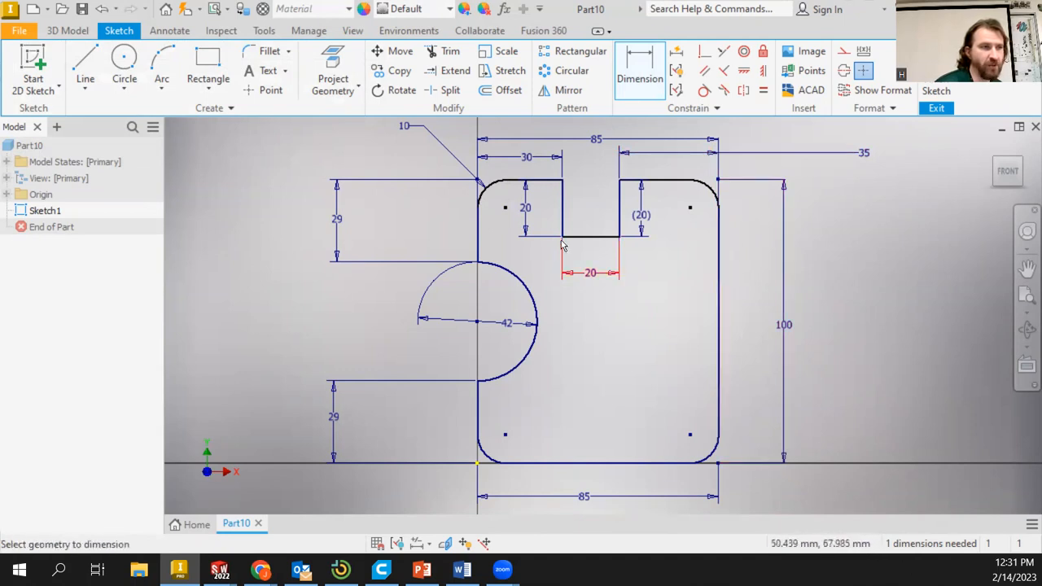
right_click(827, 236)
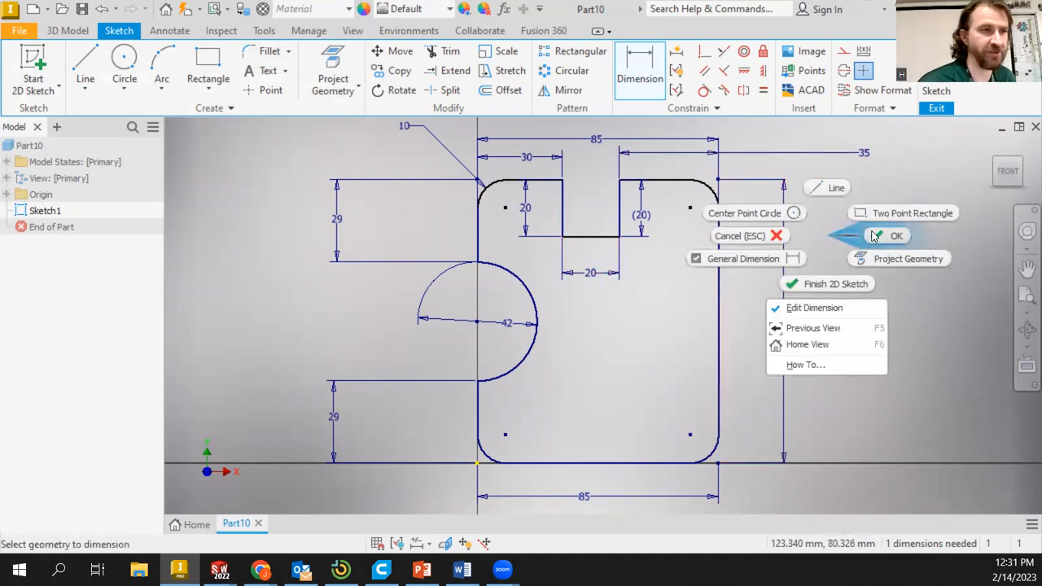
click(863, 235)
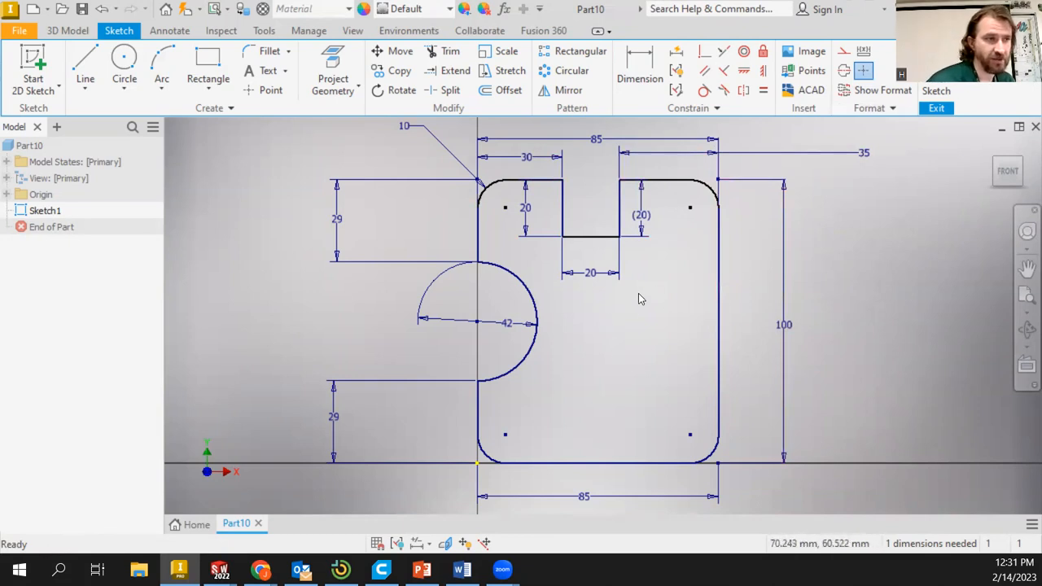
- Sketch a horizontal center-to-center slot across the plate's right edge, about 59 mm between centers and about 17 mm wide
click(208, 88)
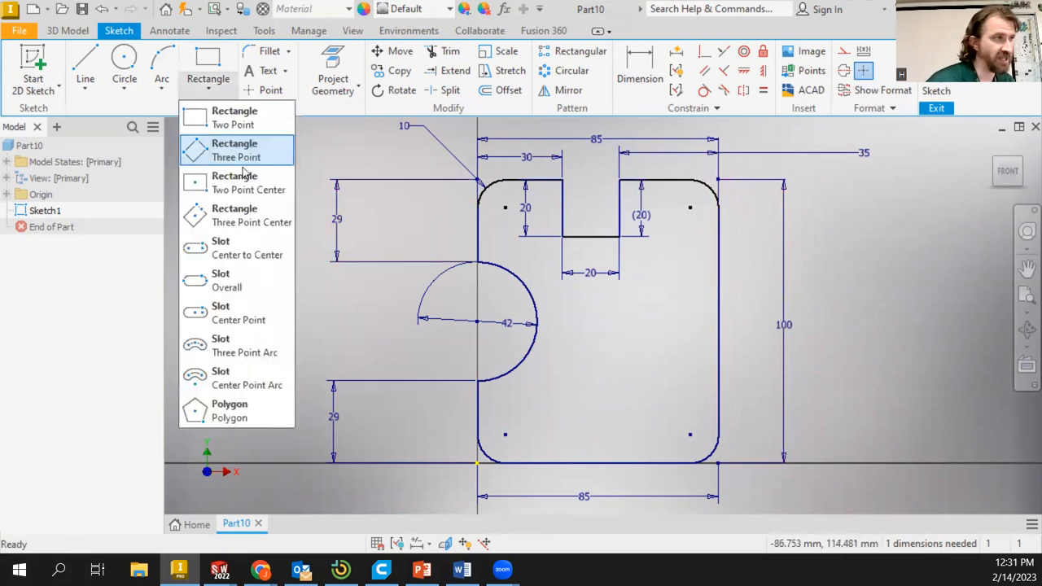
click(244, 247)
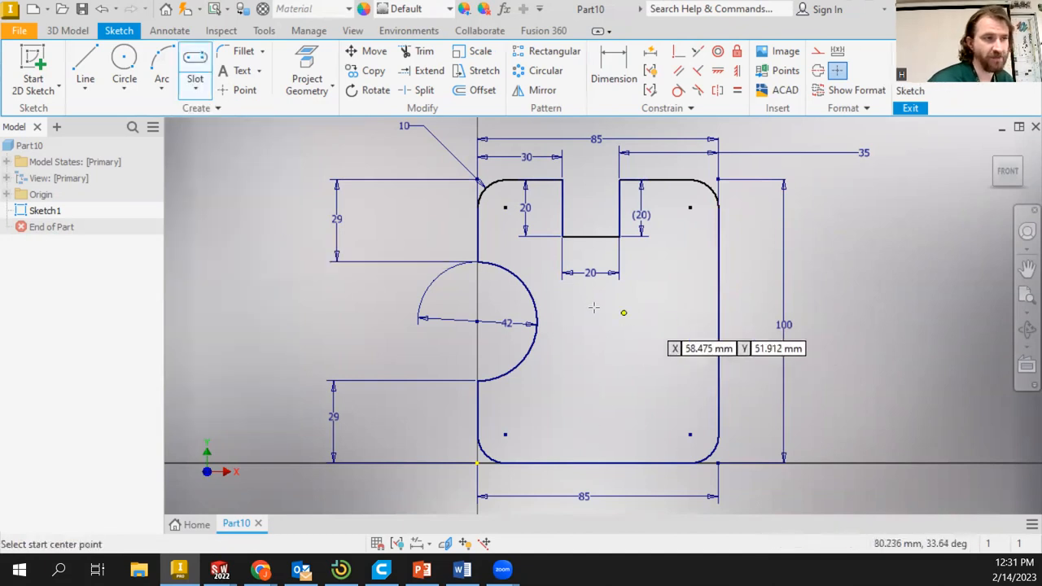
click(647, 332)
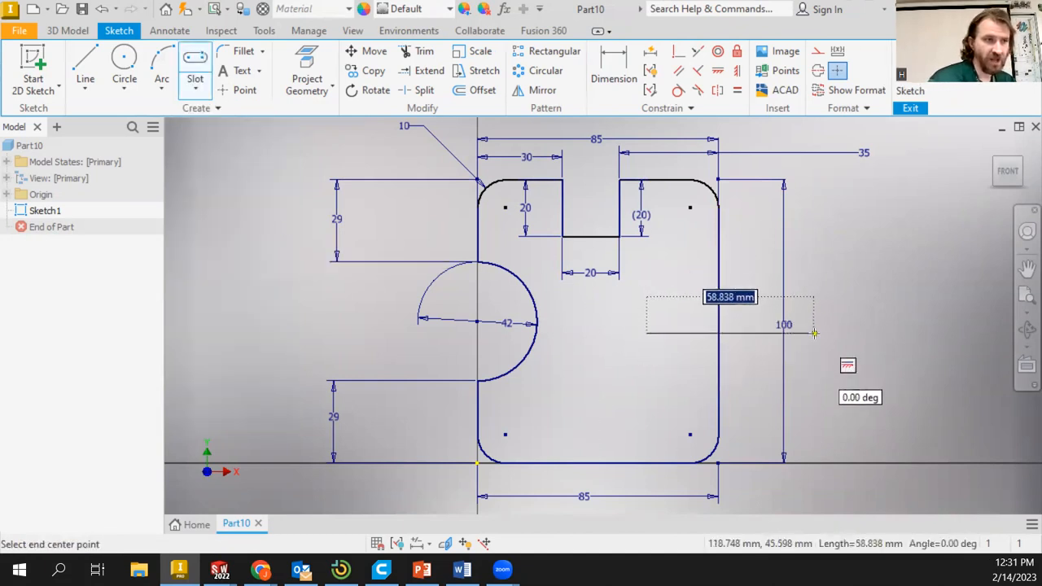
click(815, 333)
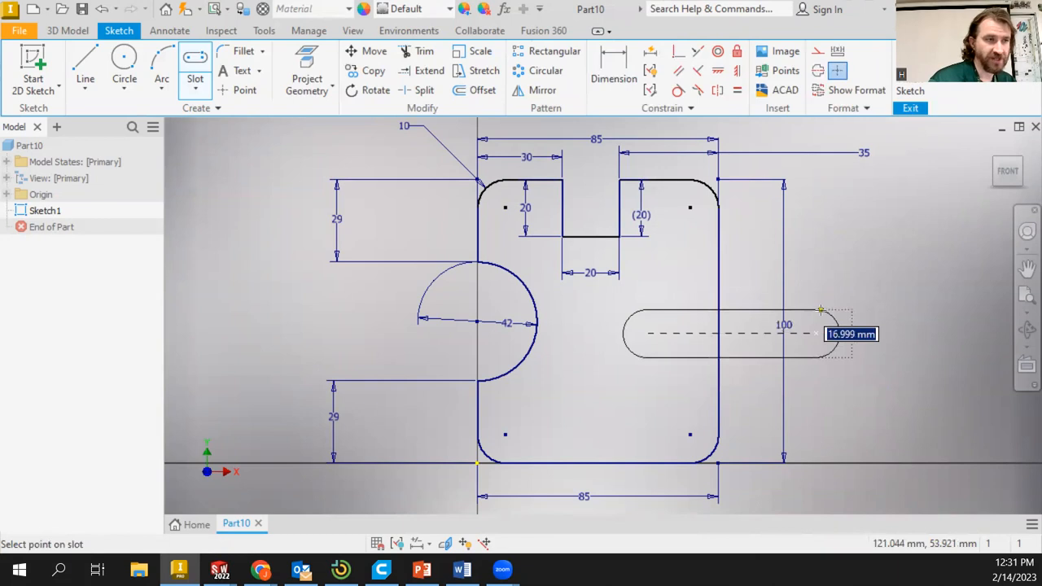
click(820, 309)
right_click(847, 276)
click(913, 269)
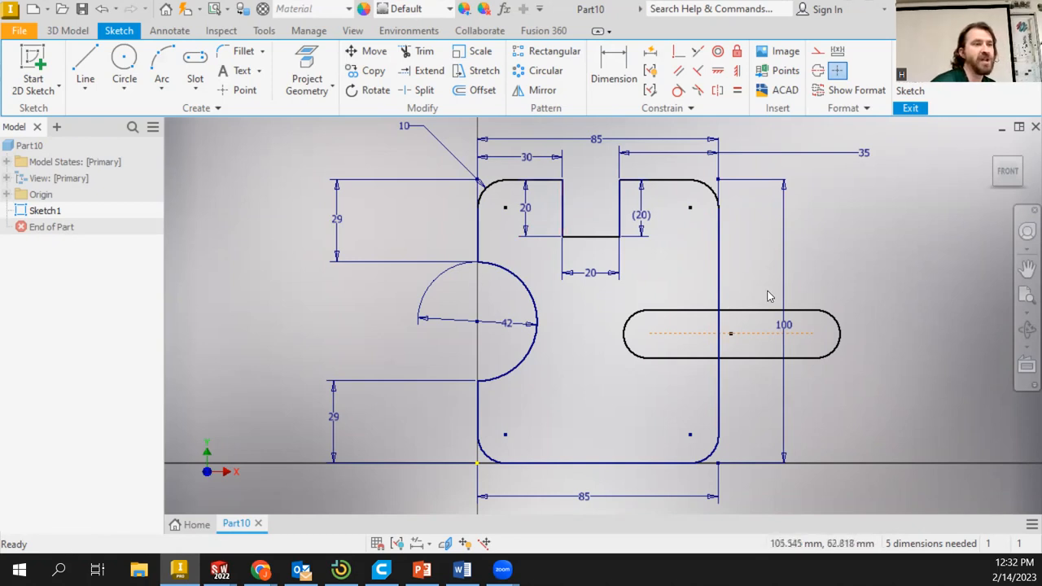
- Dimension the slot's centerline 50 mm above the plate's bottom edge
click(614, 72)
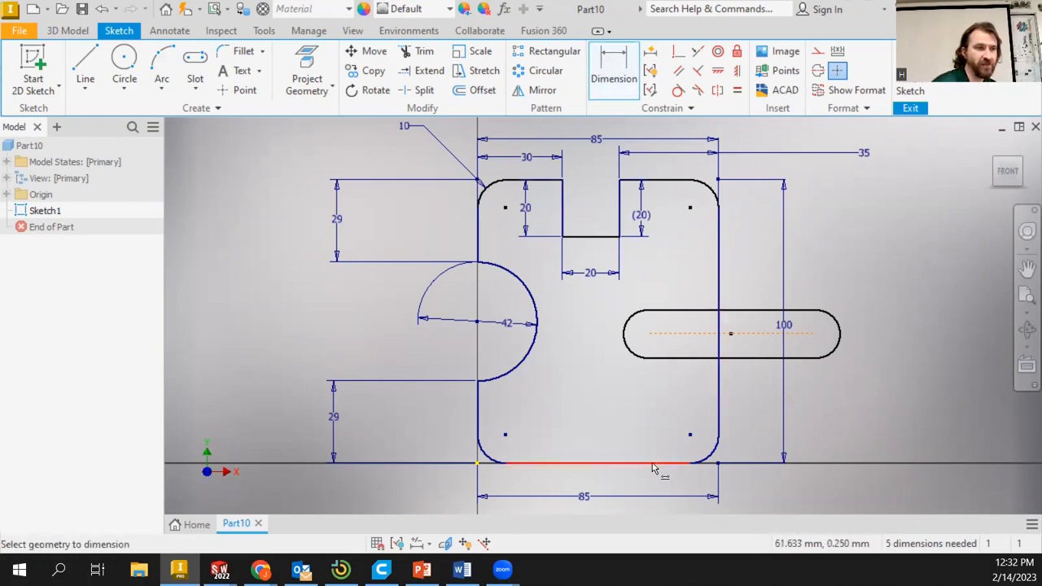
click(685, 334)
click(931, 394)
text(50)
key(Return)
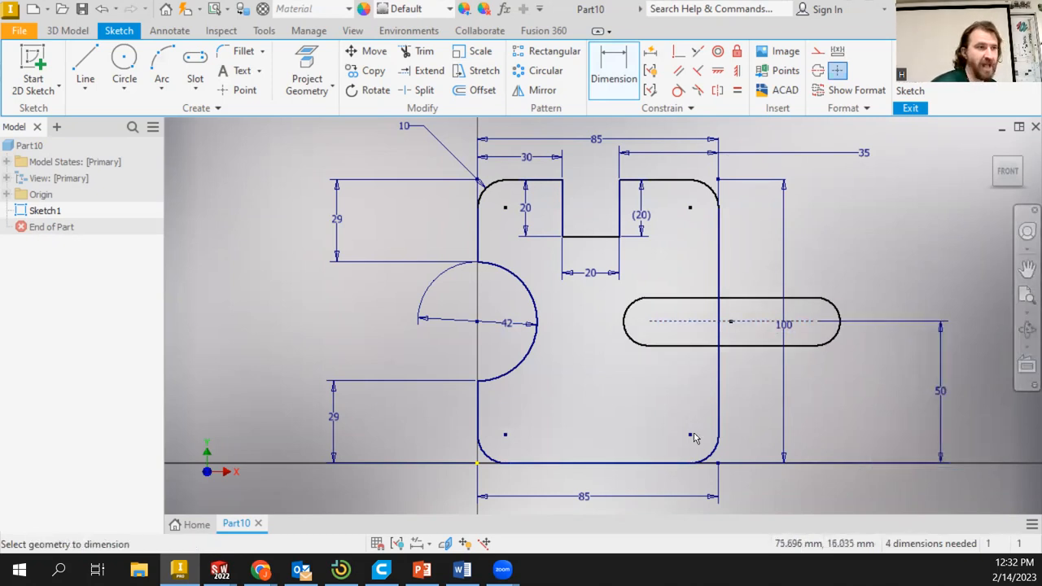
- Dimension the radius of the slot's outer end arc as 10 mm
click(874, 393)
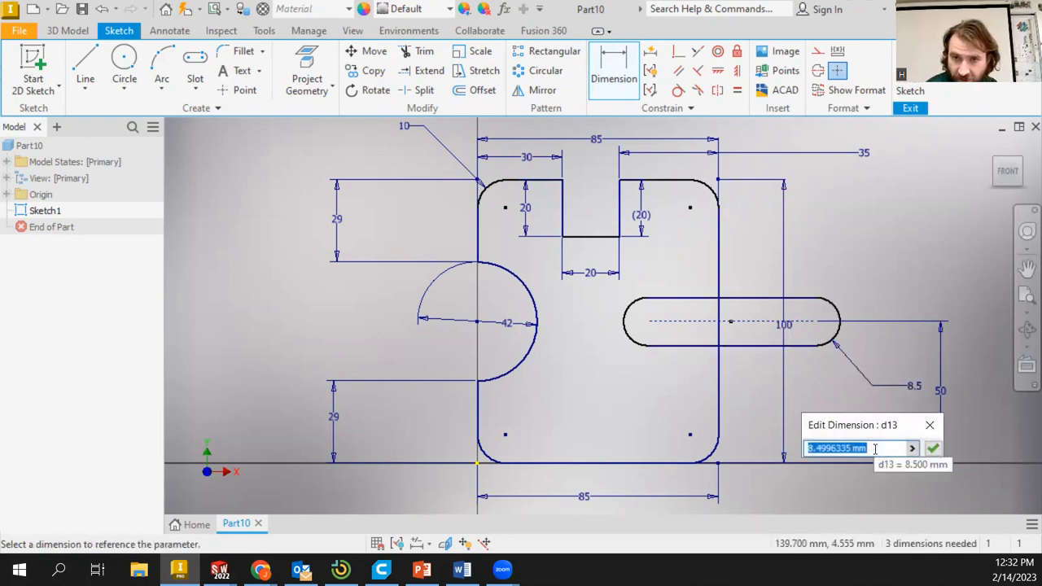
text(10)
key(Return)
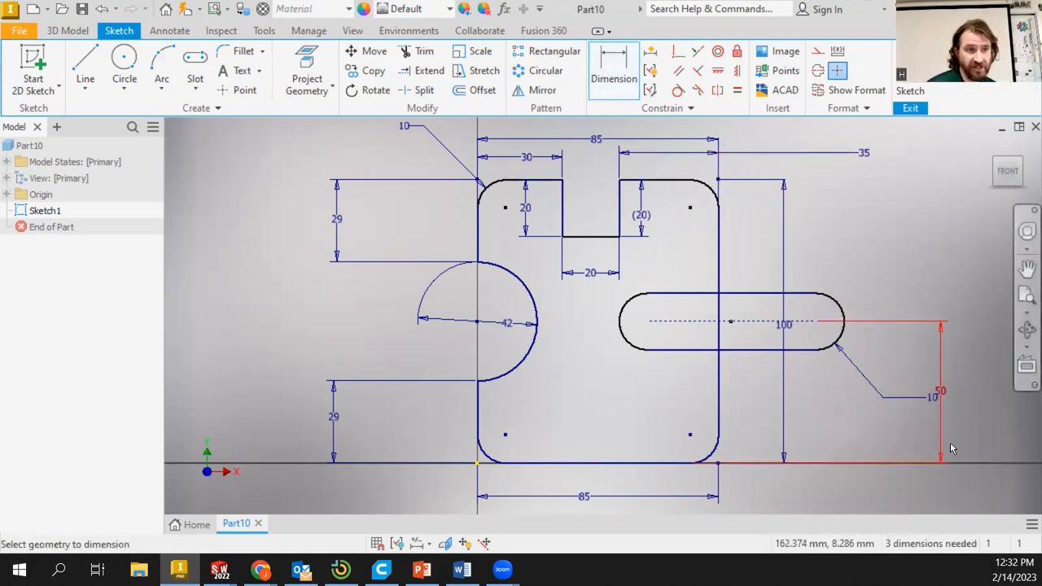
- Add a driven width dimension between the slot's straight sides and delete it again
click(757, 293)
click(768, 350)
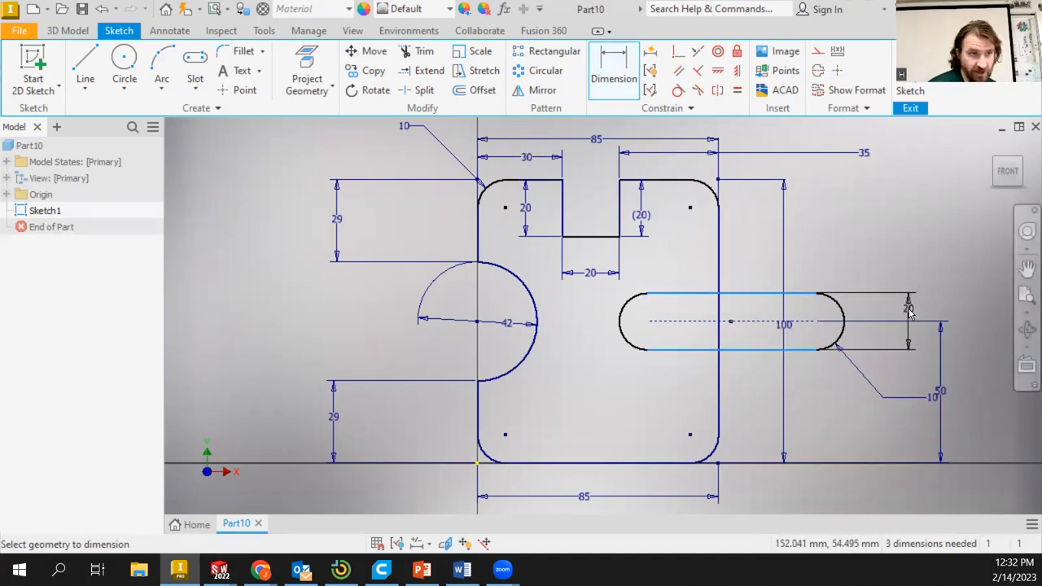
click(354, 151)
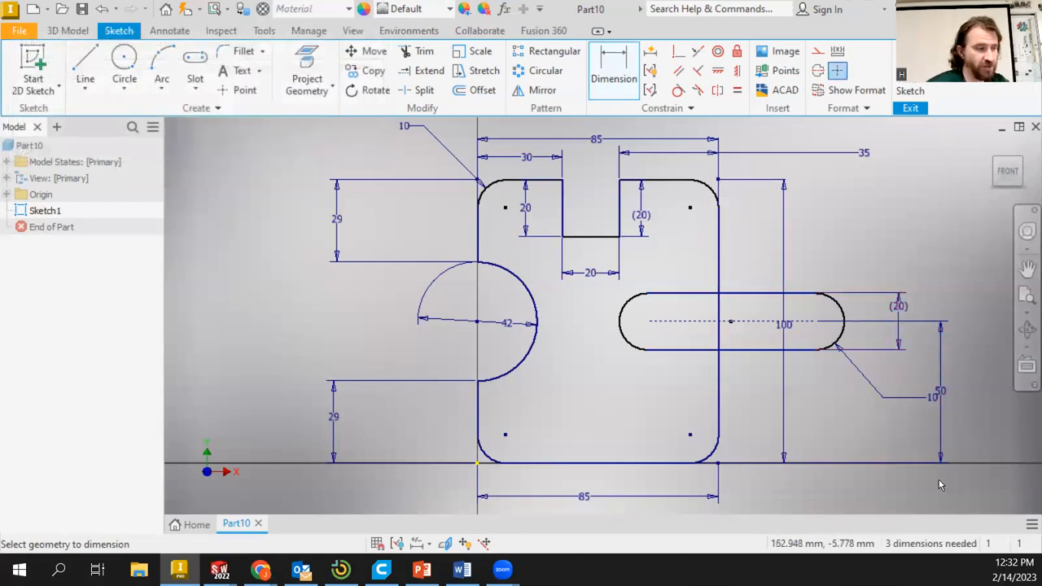
key(Escape)
click(900, 308)
key(Delete)
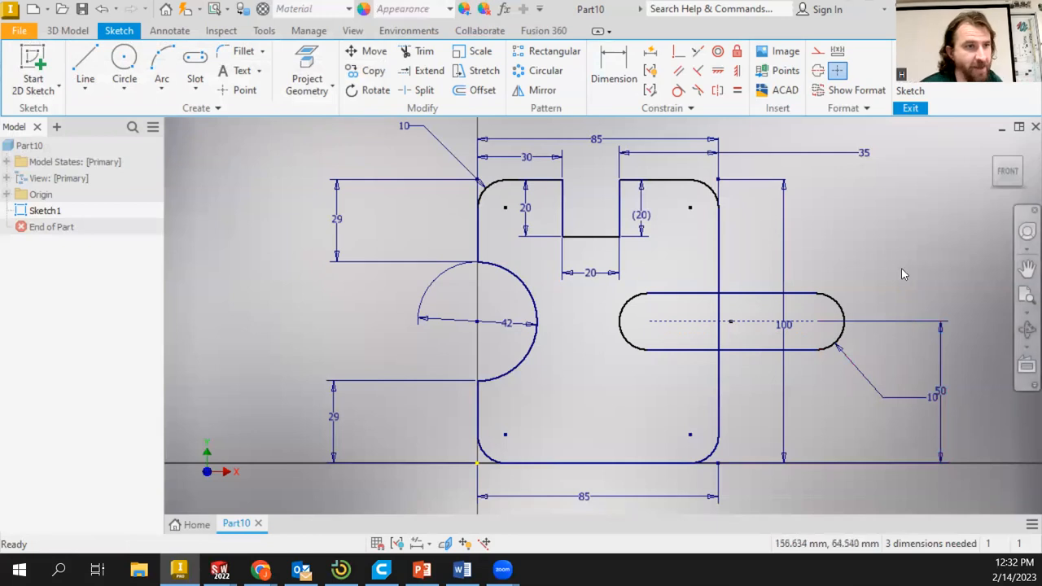
- Shift the slot's radius label slightly down and dimension the inner arc's center 25 mm from the plate's right edge
drag(932, 397, 932, 408)
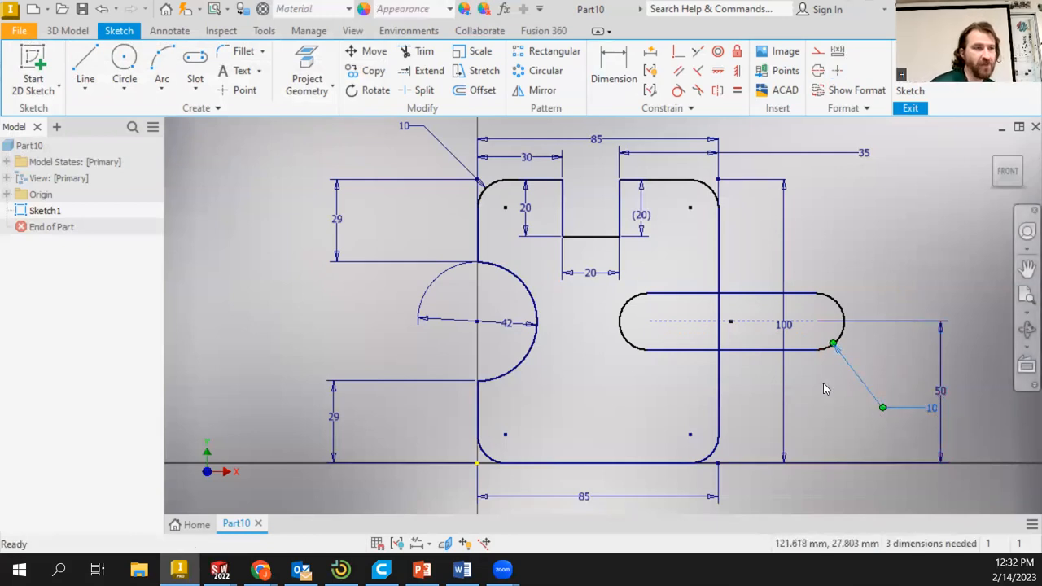
click(823, 383)
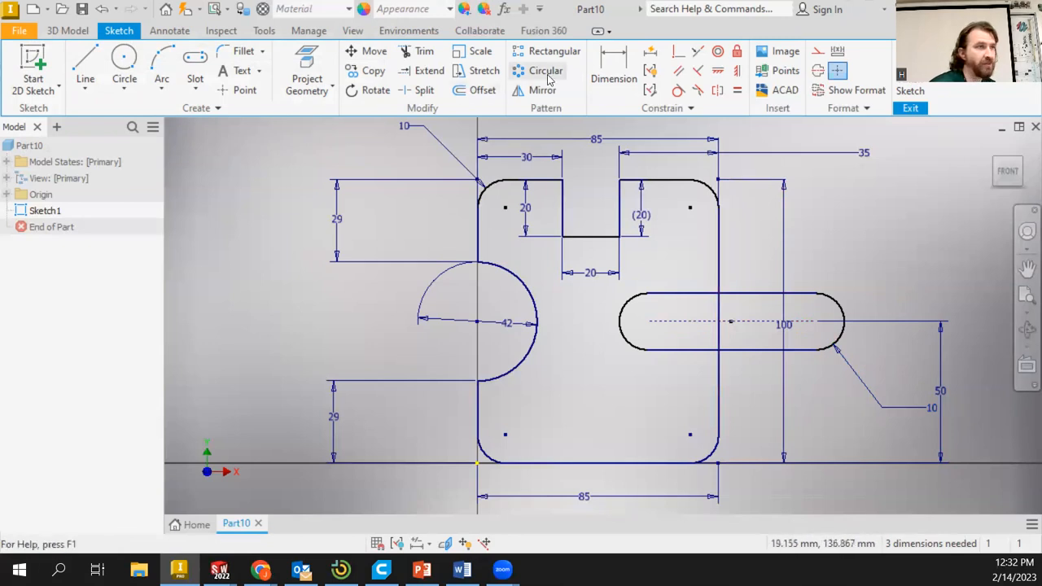
click(613, 70)
click(627, 350)
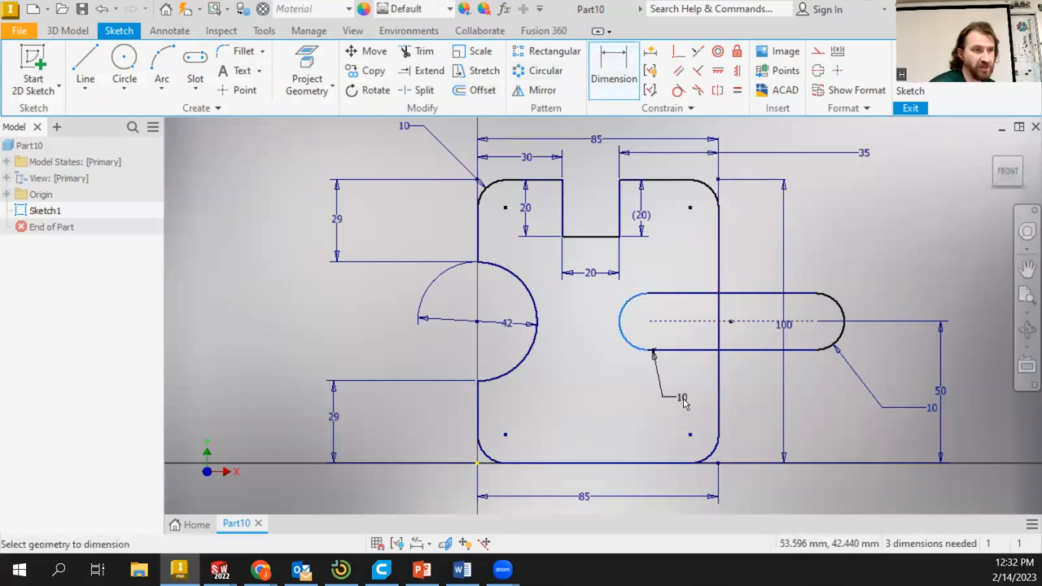
click(719, 384)
click(686, 385)
text(25)
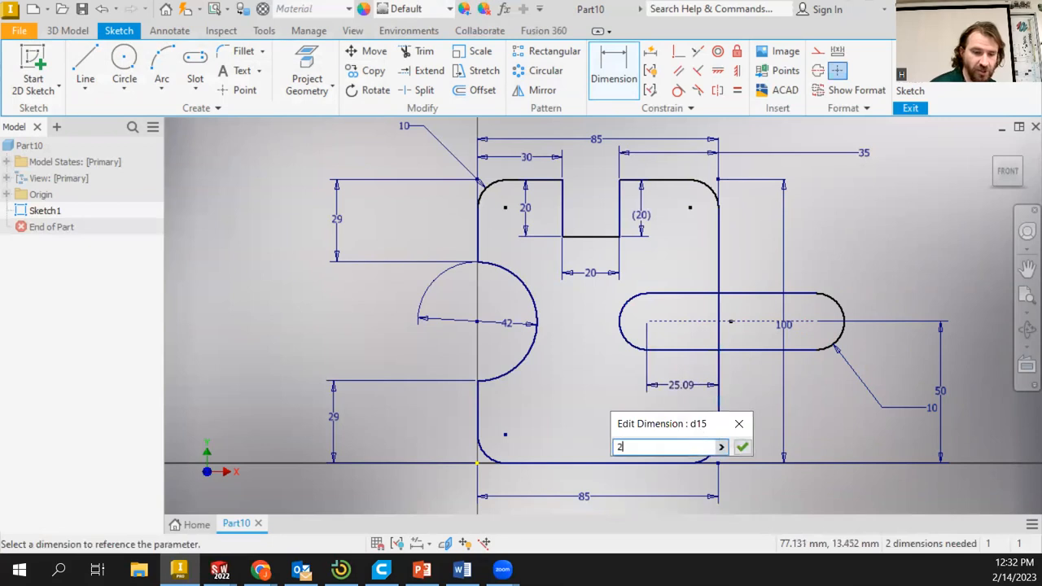
key(Return)
key(Escape)
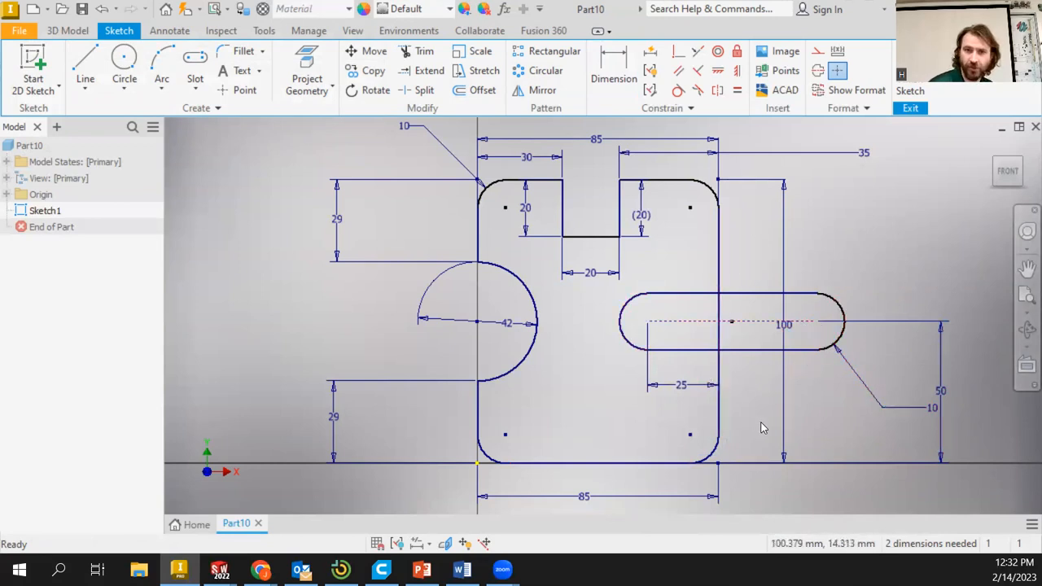
- Trim the part of the slot outside the plate's right edge and delete the radius dimension on its outer arc
key(x)
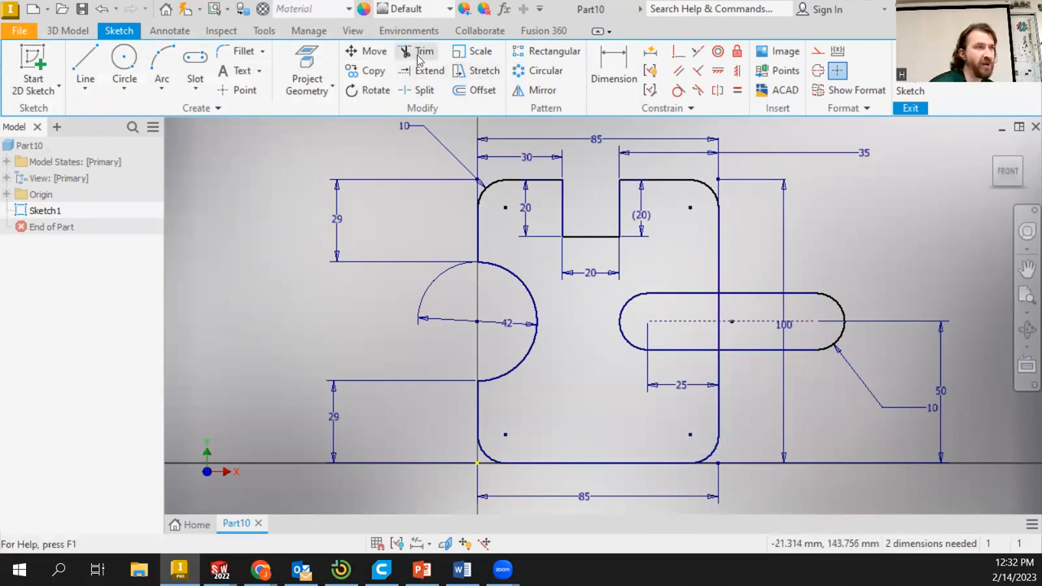
mouse_move(782, 280)
mouse_down()
mouse_move(751, 284)
mouse_move(758, 384)
mouse_move(860, 359)
mouse_move(818, 321)
mouse_move(842, 290)
mouse_move(734, 297)
mouse_up()
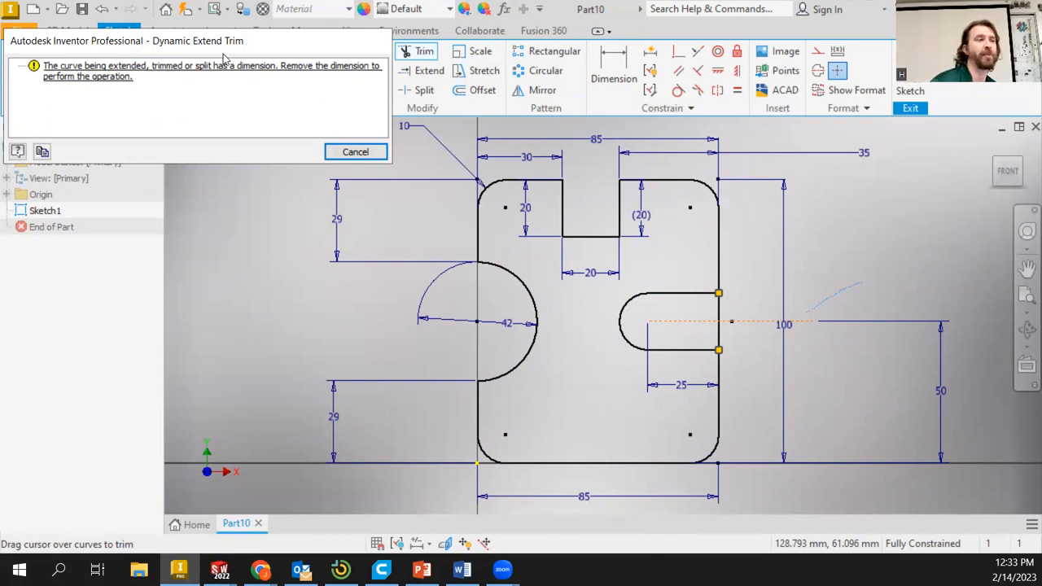
click(355, 152)
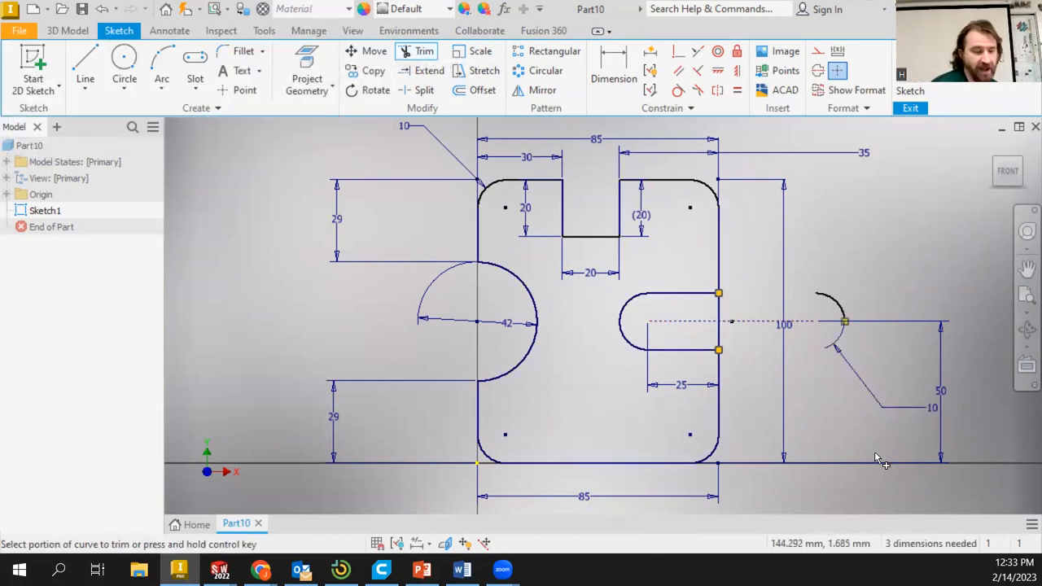
key(Escape)
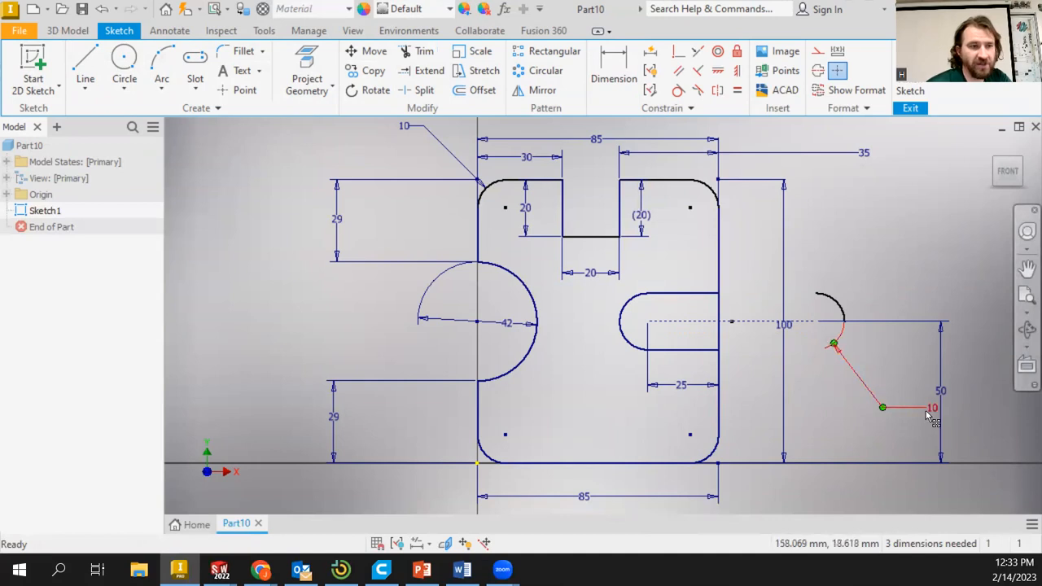
click(929, 410)
key(Delete)
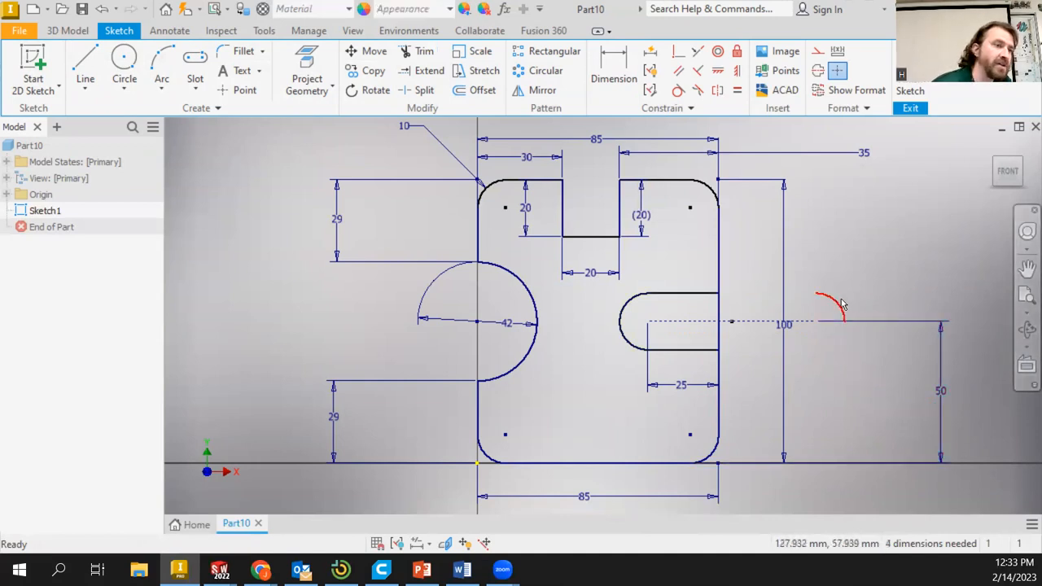
- Dimension the slot's width as 20 mm between its two straight sides, placed outside the plate's right edge
click(614, 69)
click(662, 295)
click(698, 350)
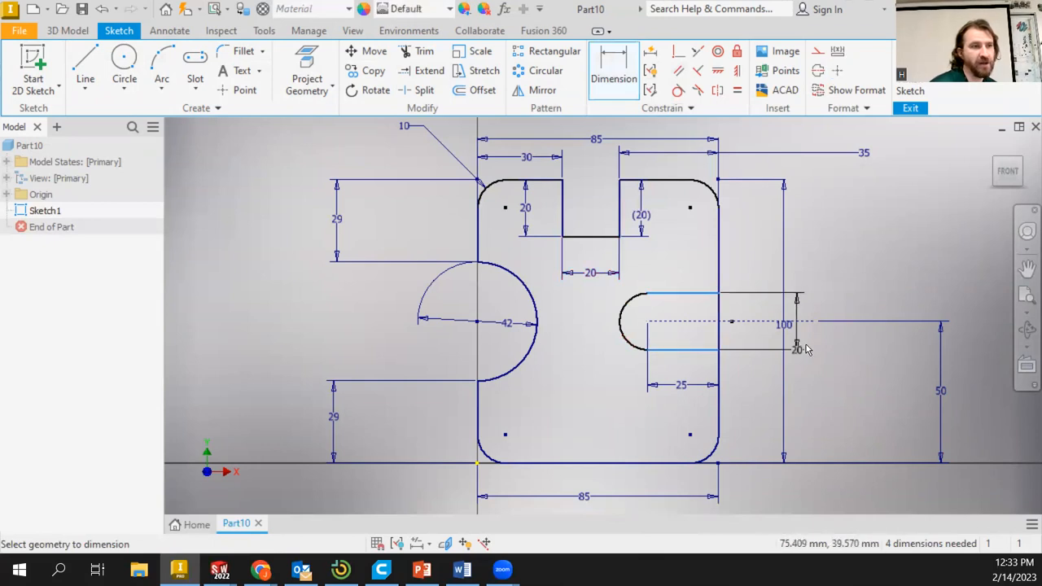
click(910, 368)
click(943, 370)
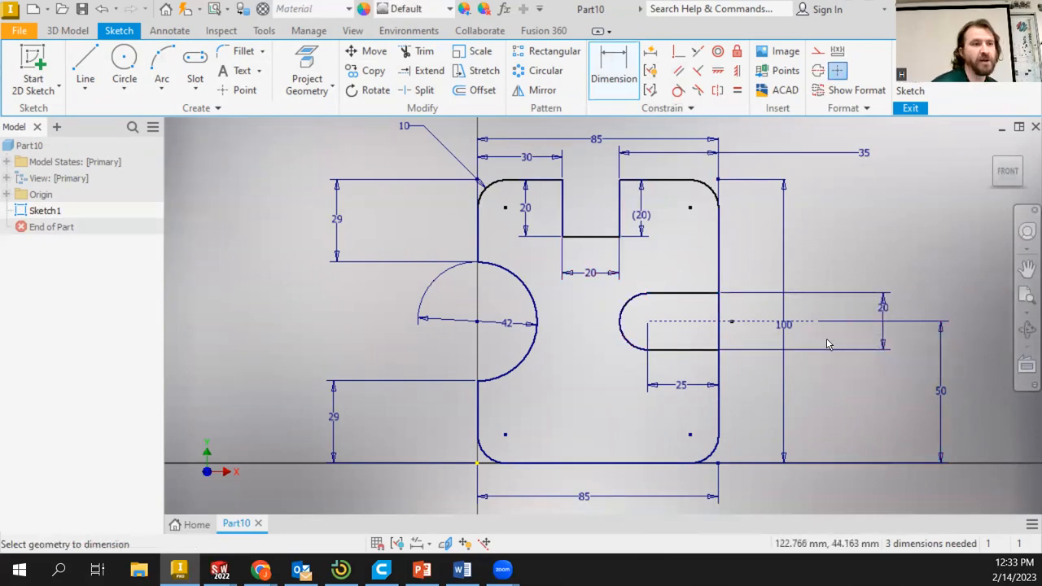
key(Escape)
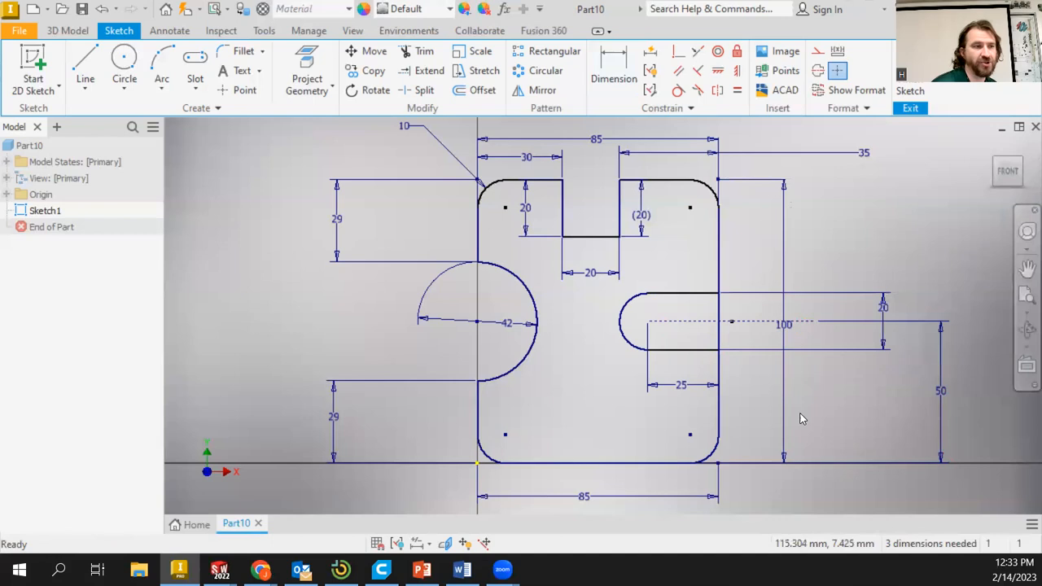
- Move the slot centerline's midpoint onto the plate's right edge and trim away the edge segment across the slot opening
drag(732, 323, 719, 322)
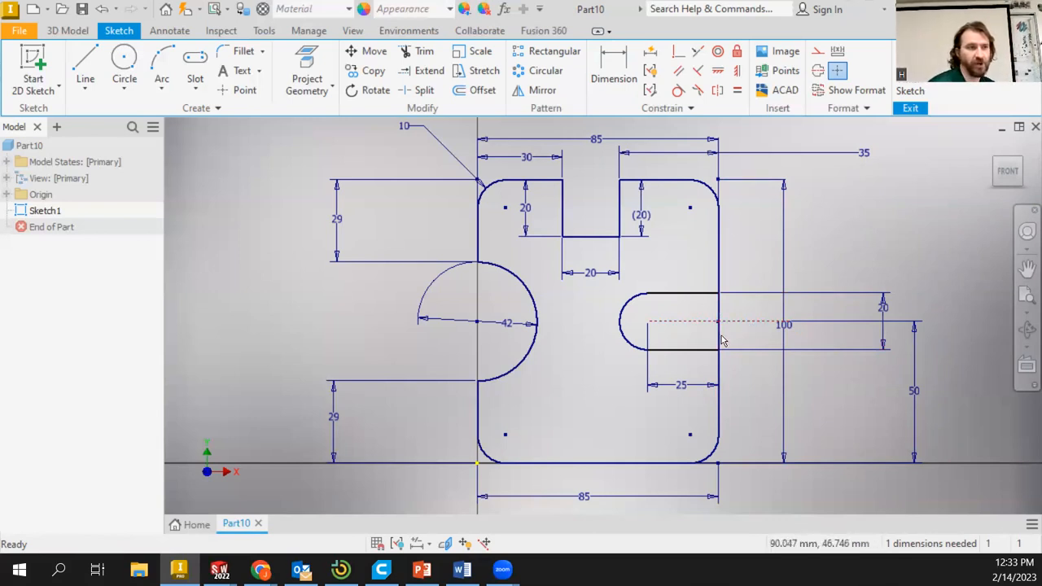
click(418, 51)
click(717, 326)
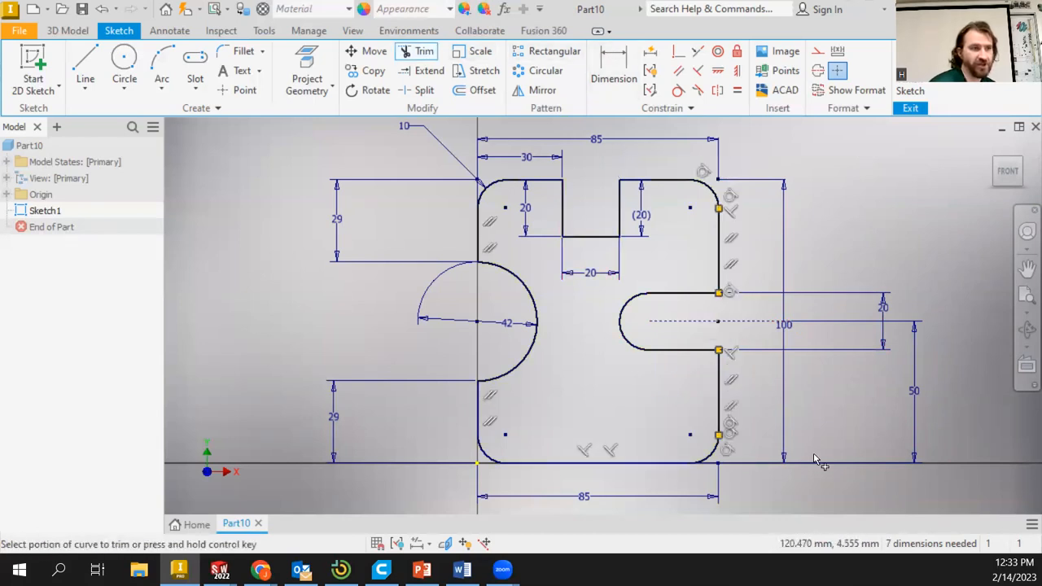
right_click(861, 374)
click(896, 393)
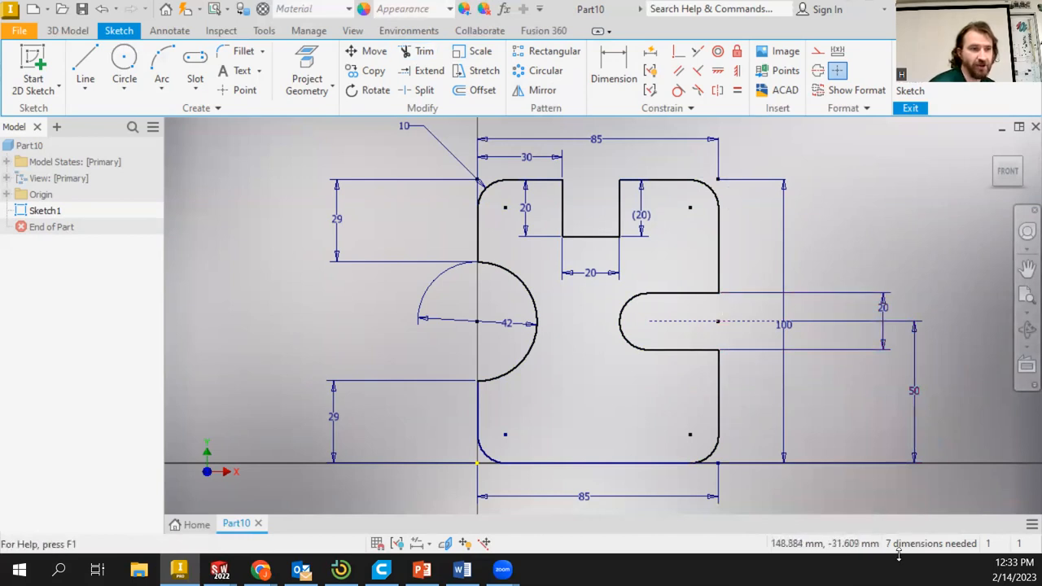
- Dimension the slot's upper side 40 mm below the plate's top edge
click(615, 75)
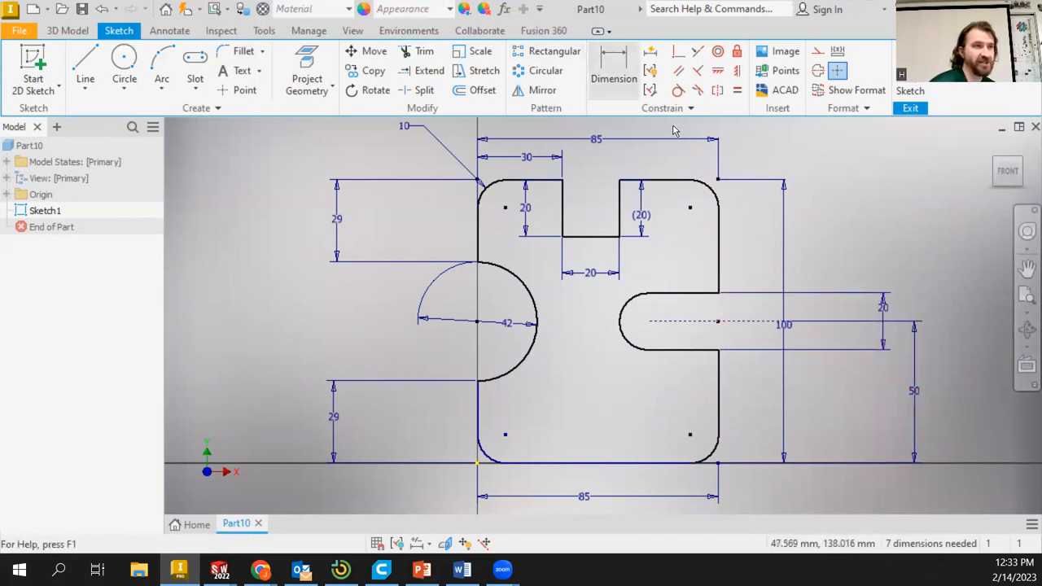
click(680, 179)
click(698, 294)
click(860, 232)
click(922, 294)
- Add a driven dimension between the plate's bottom edge and the slot's lower side
click(685, 465)
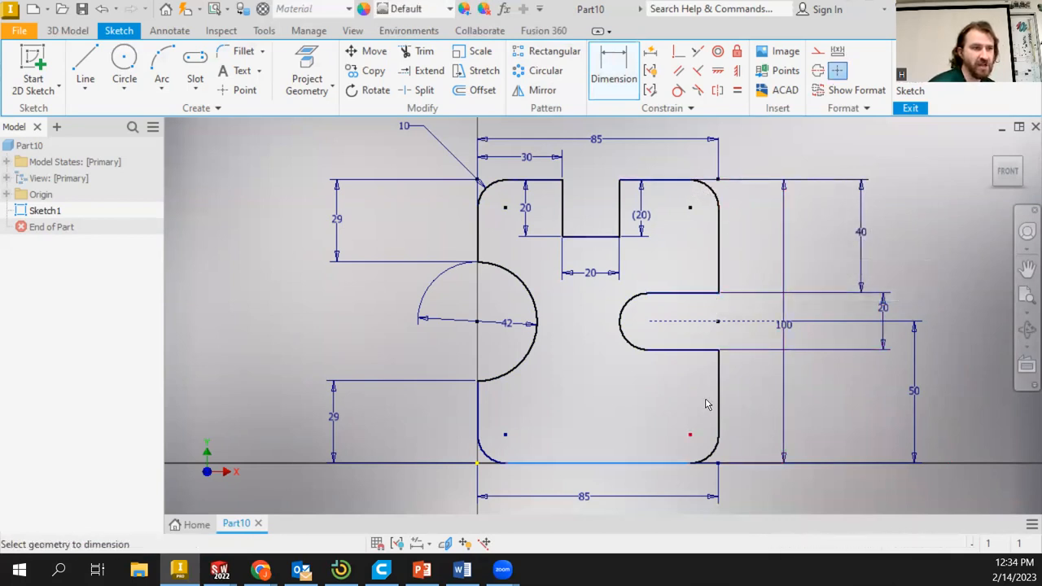
click(705, 350)
click(877, 432)
click(348, 154)
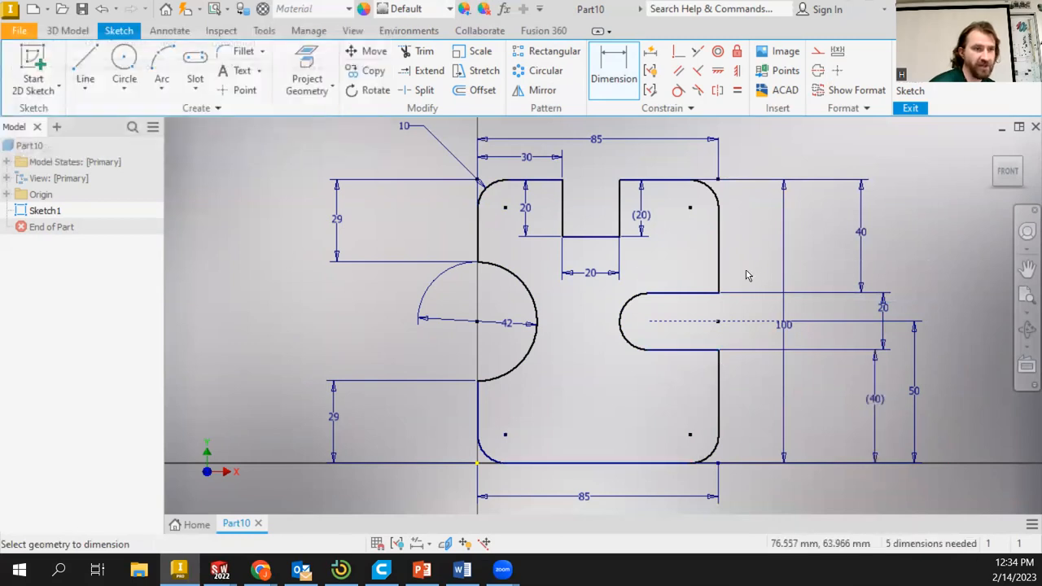
- Dimension the slot's lower straight side as 25 mm and add a driven radius dimension to the slot's rounded end
click(666, 372)
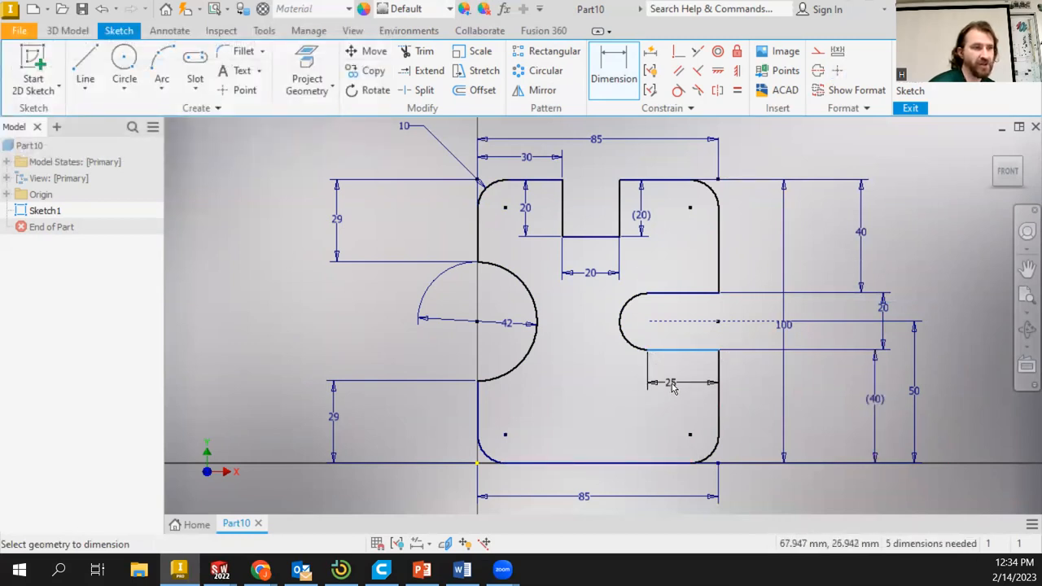
click(674, 383)
click(730, 440)
click(624, 342)
click(569, 353)
click(350, 152)
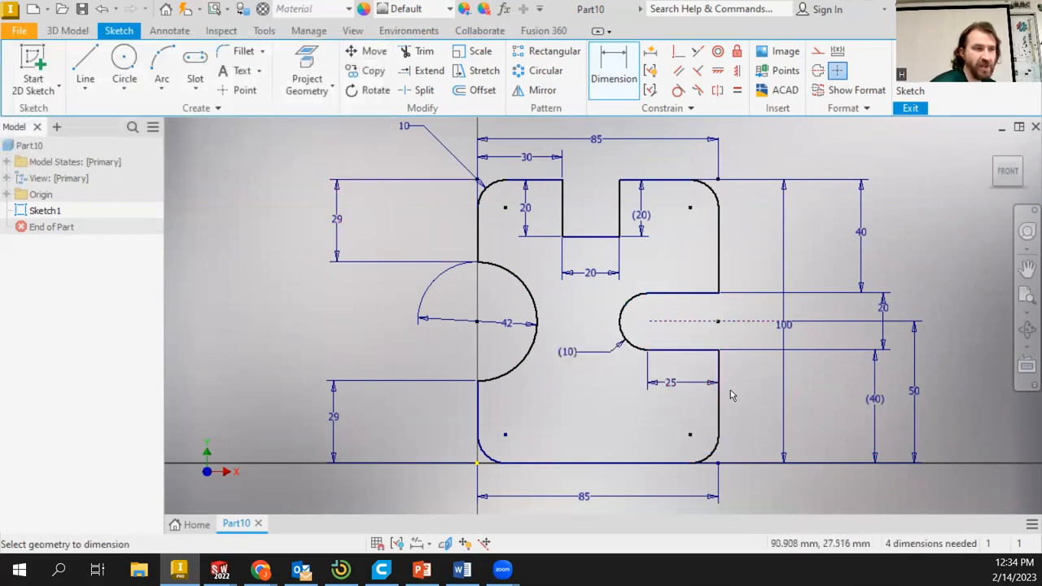
click(690, 324)
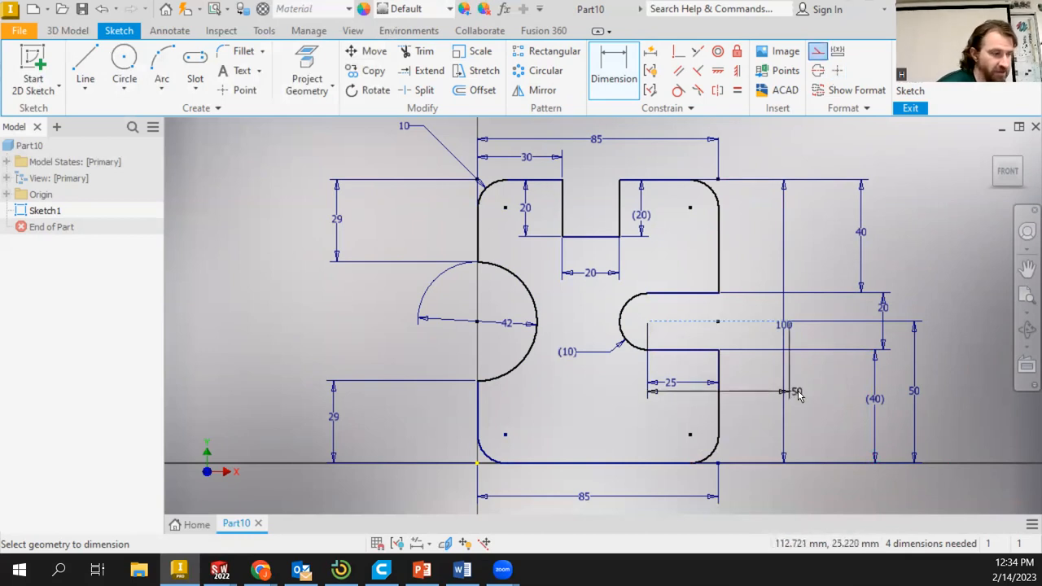
key(Escape)
key(Escape)
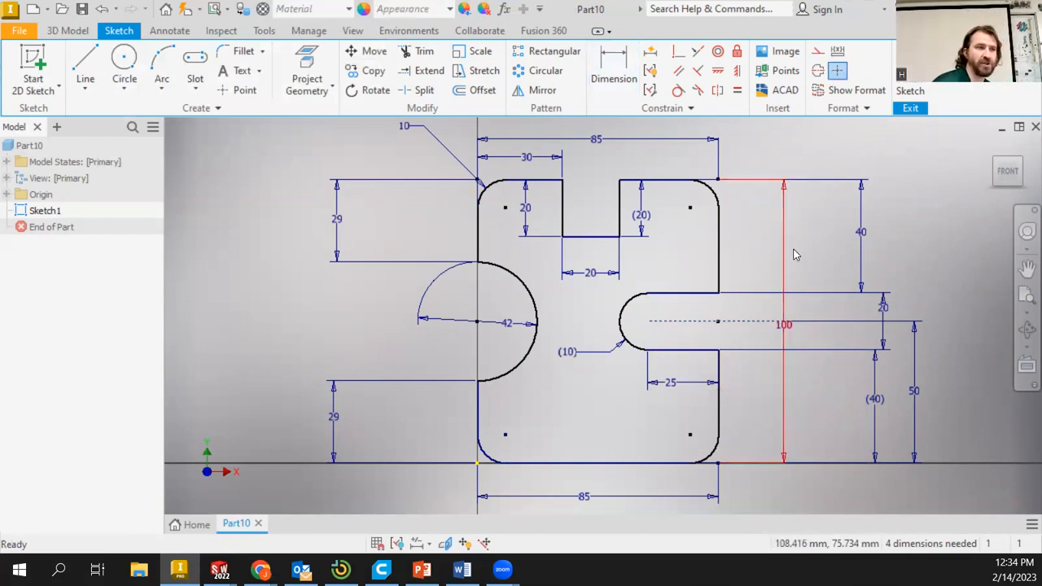
- Dimension 85 mm between the plate's upper left edge segment and upper right edge segment, placed above the plate
mouse_move(618, 322)
mouse_down()
mouse_move(628, 340)
mouse_move(650, 334)
mouse_move(625, 333)
mouse_up()
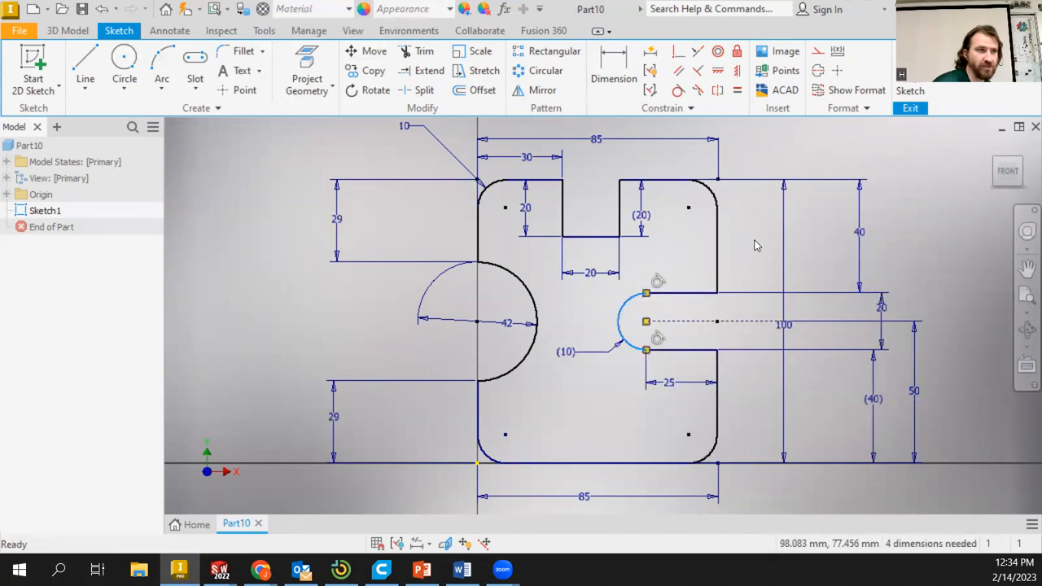
click(613, 69)
click(478, 234)
click(690, 128)
text(85)
key(Return)
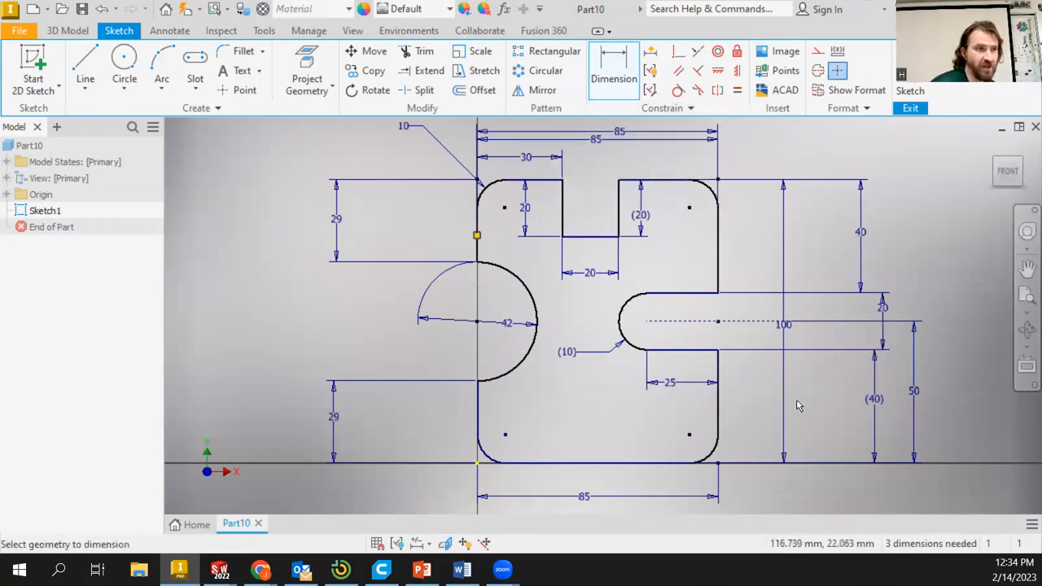
- Dimension 85 mm between the plate's lower left and lower right edge segments, placed below the plate
click(477, 407)
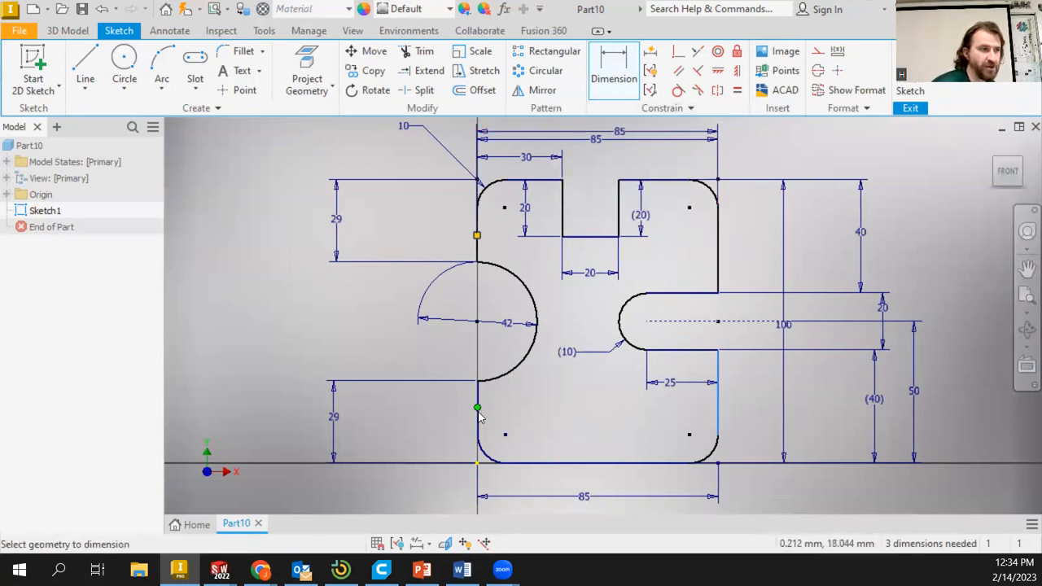
click(641, 487)
text(85)
key(Return)
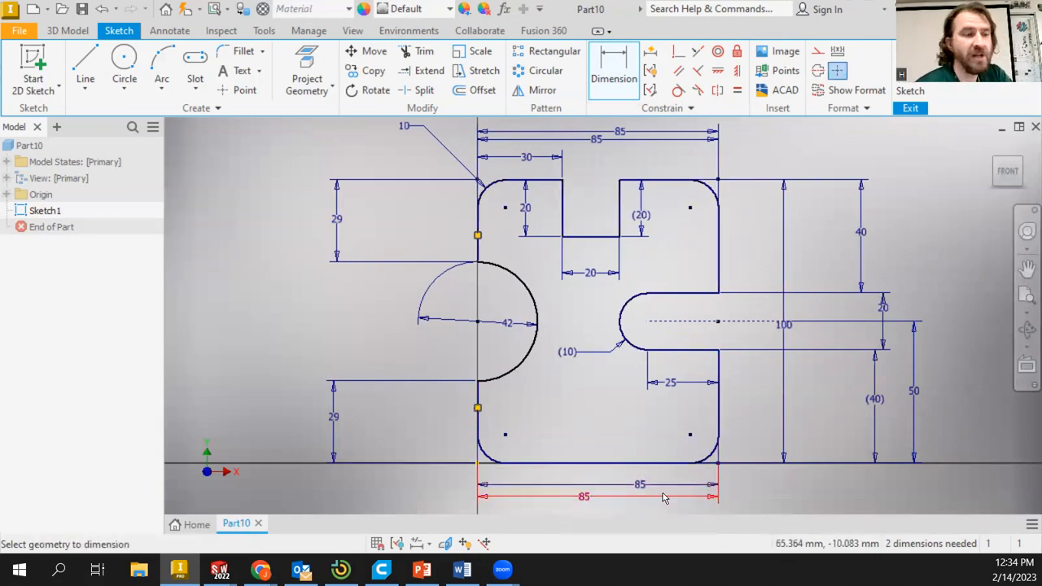
key(Escape)
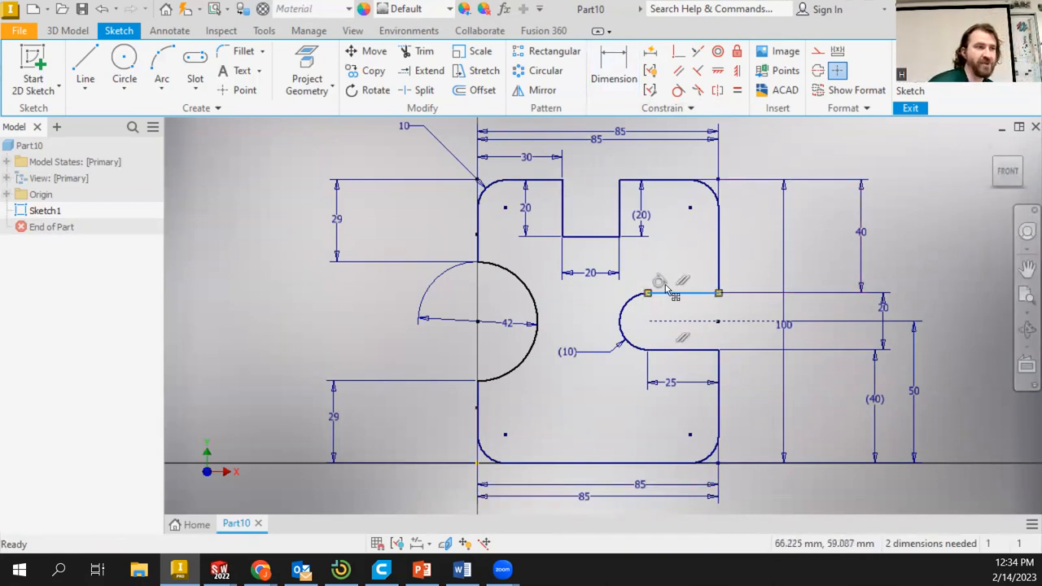
- Shift the 42 mm arc inward off the plate's left edge to test its remaining freedom of movement
click(624, 309)
click(629, 270)
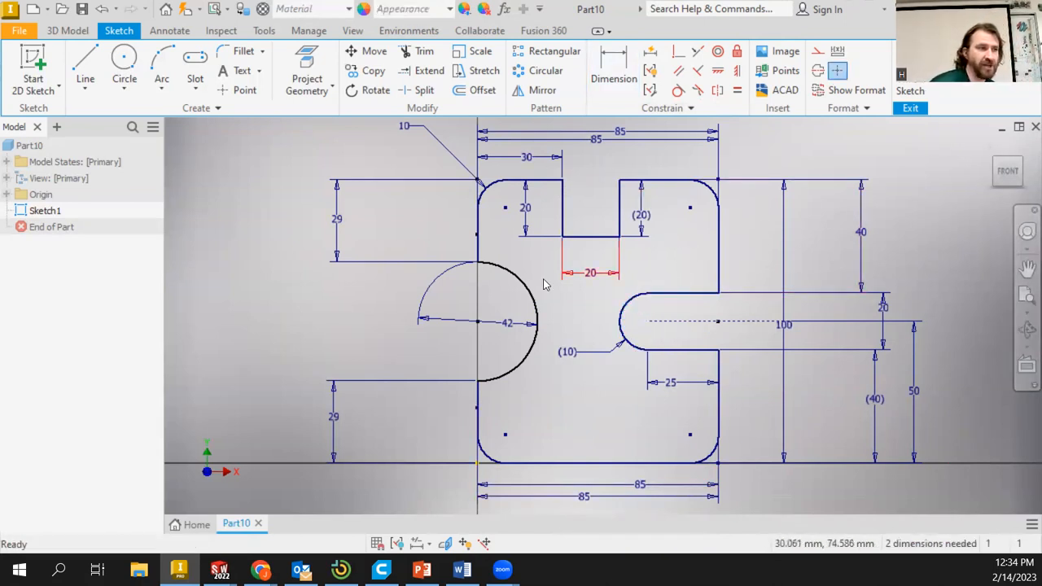
drag(534, 300, 549, 320)
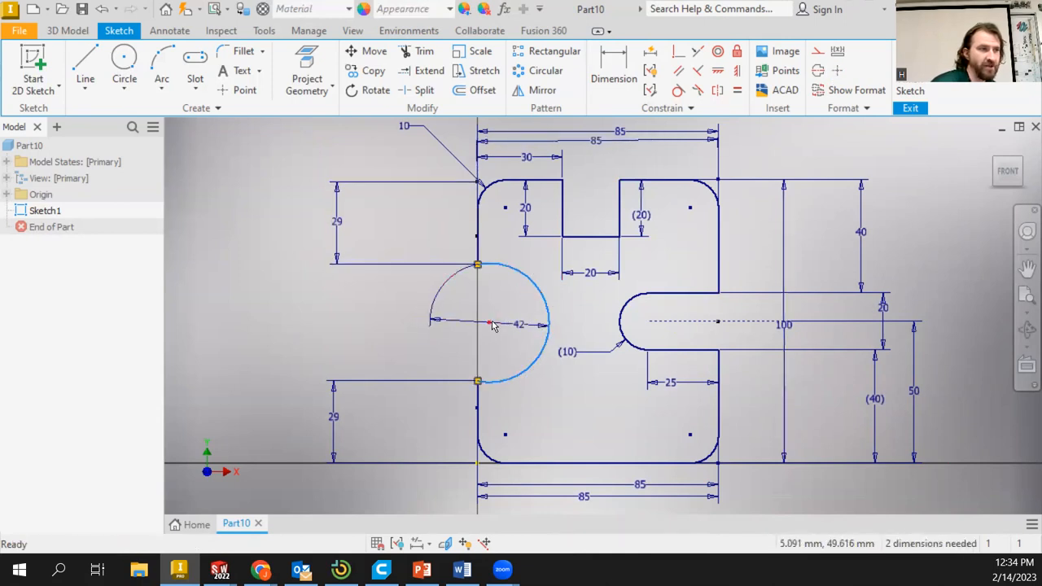
click(489, 390)
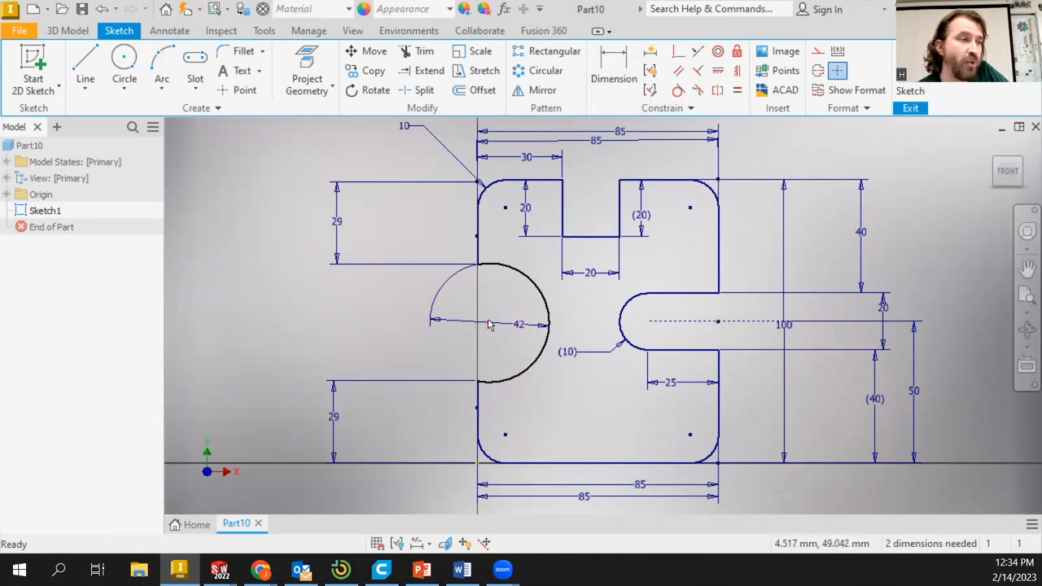
- Dimension the 42 mm arc's center 50 mm above the plate's bottom edge, placed outside the left edge
key(d)
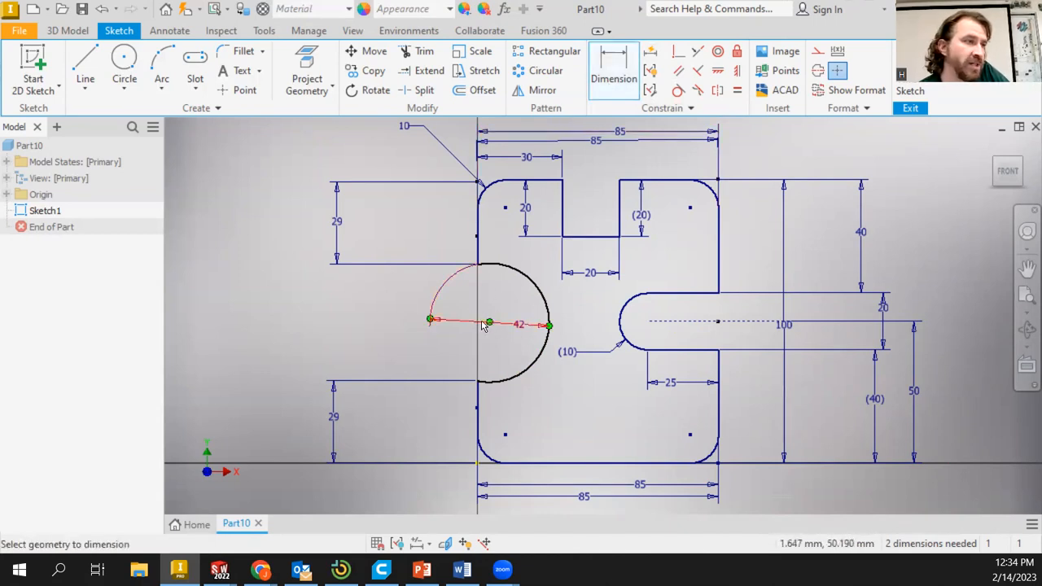
click(521, 470)
click(513, 376)
click(291, 390)
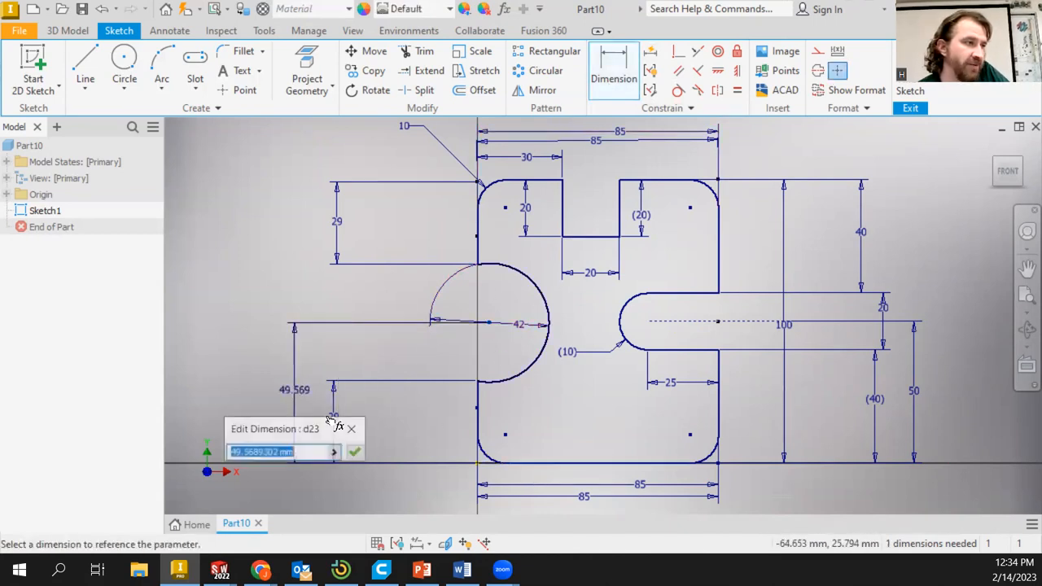
text(50)
key(Return)
right_click(305, 275)
click(374, 276)
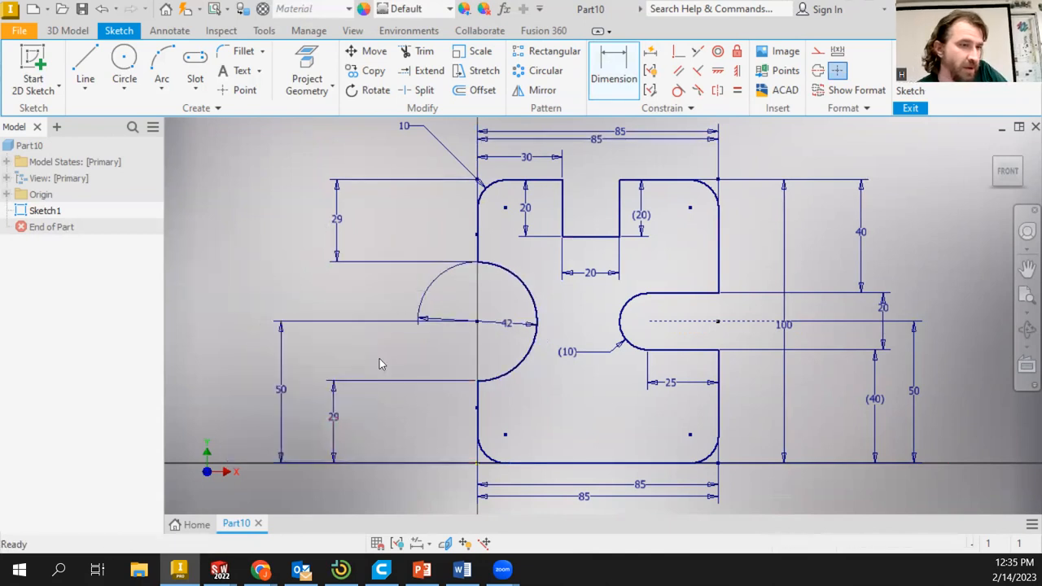
- Check the arc, top notch, slot and outer plate edges for geometry that is still unconstrained
click(531, 295)
click(591, 237)
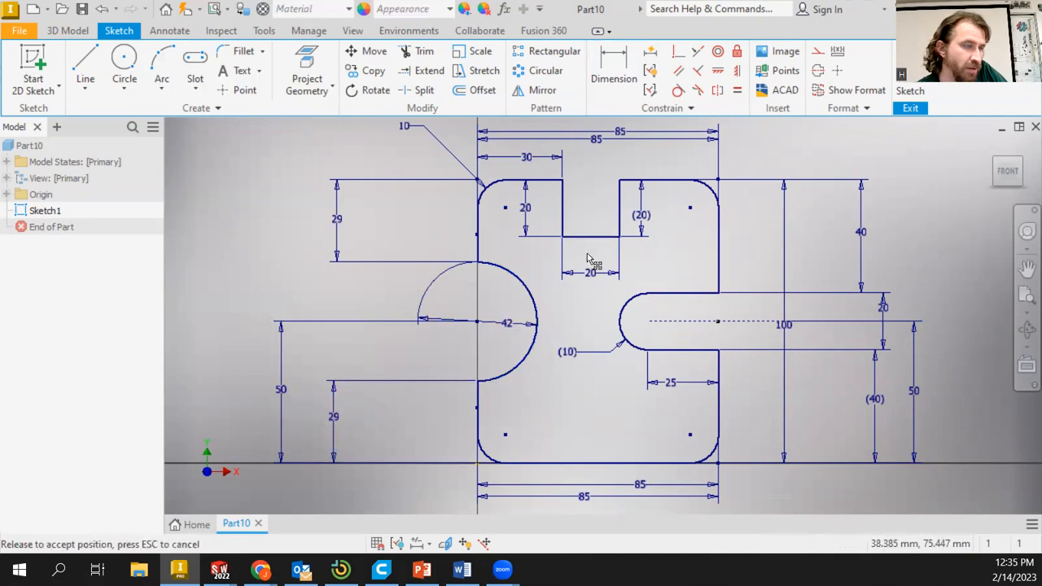
click(660, 183)
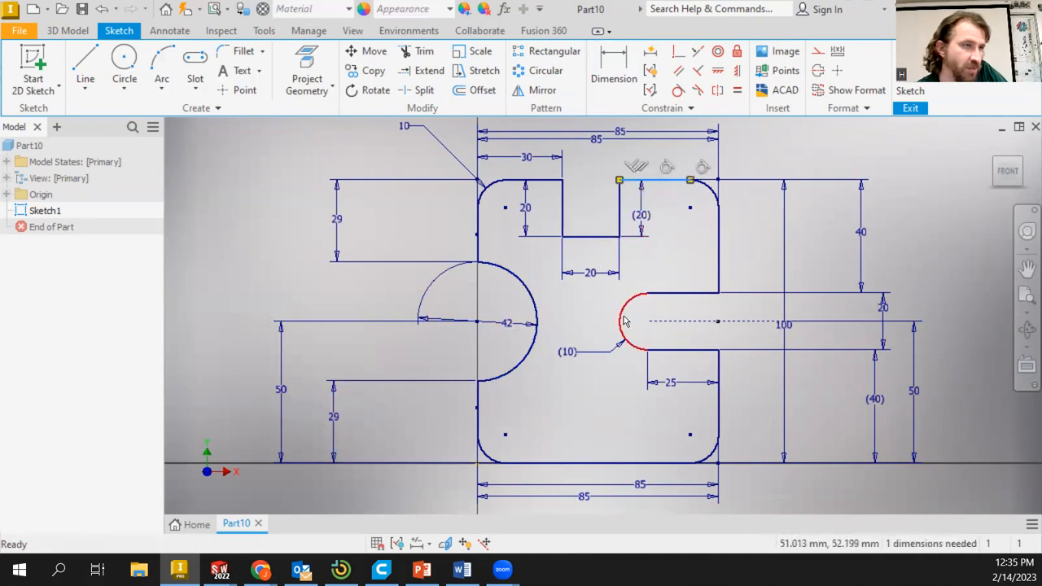
click(623, 317)
click(690, 257)
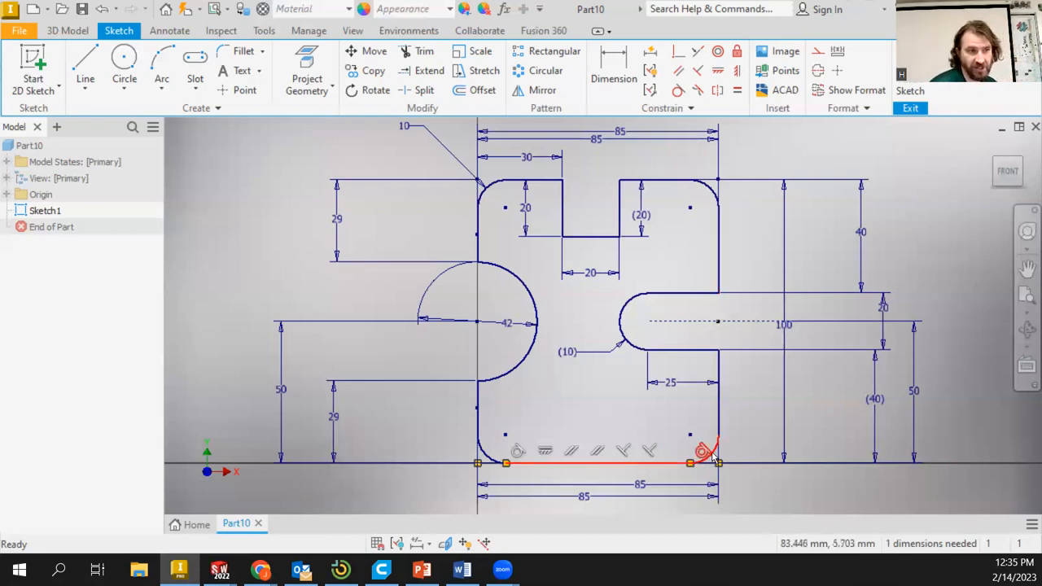
click(724, 244)
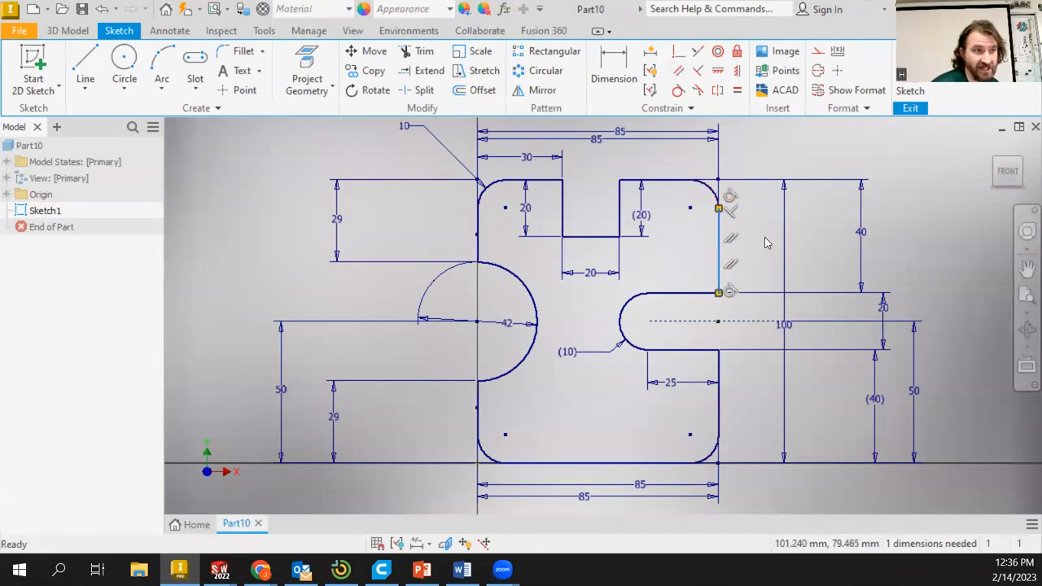
click(665, 295)
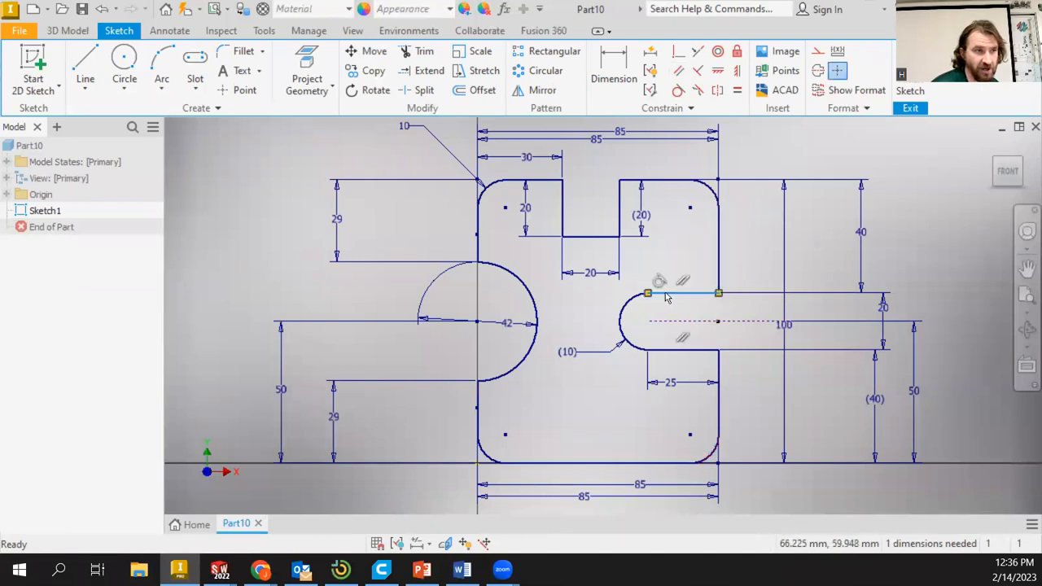
click(765, 253)
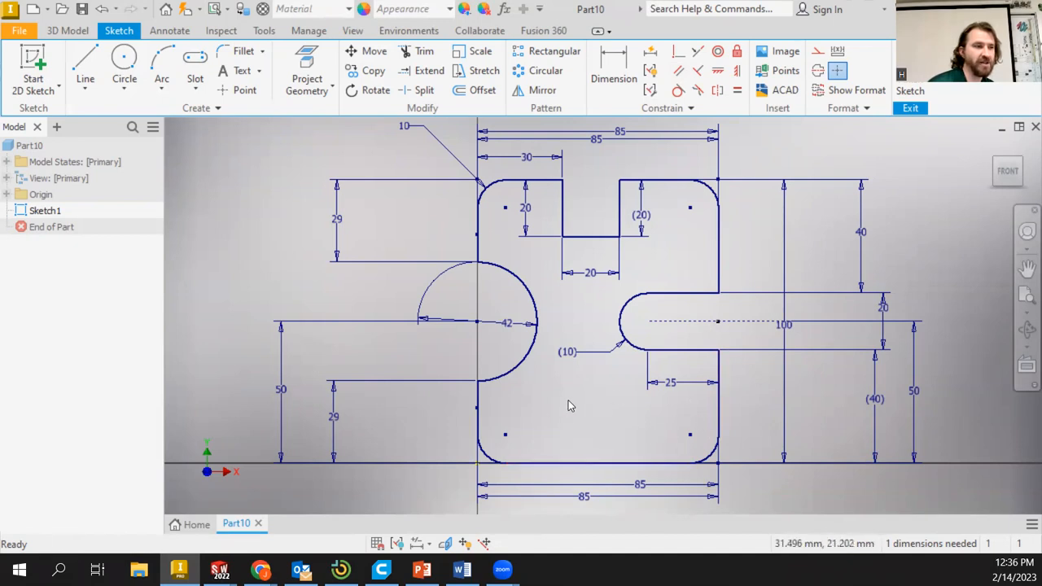
- Draw a notch outline with lines from the plate's bottom edge, 20 mm high and 20 mm wide, ending back on that edge
key(l)
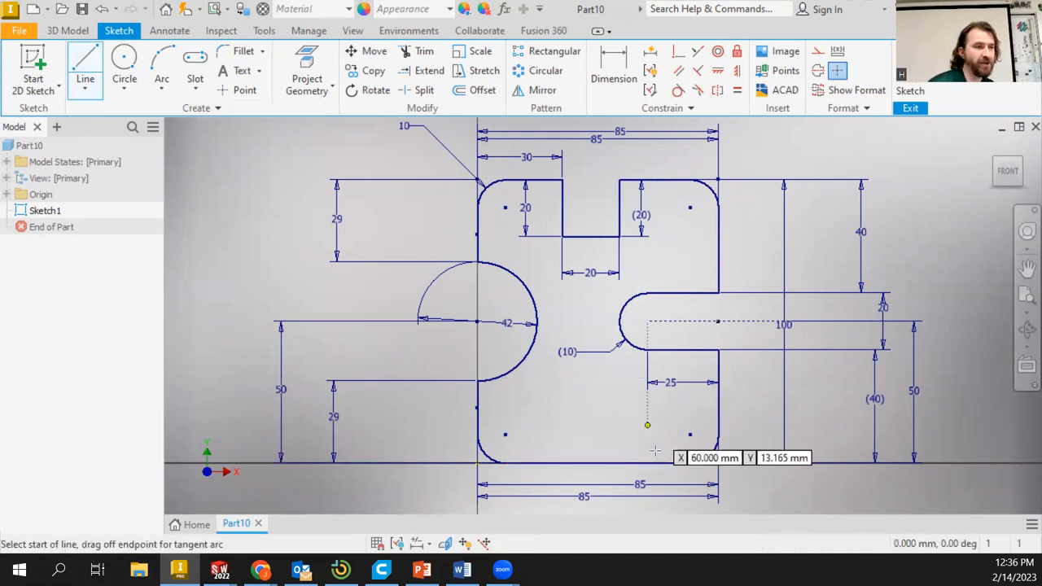
click(561, 462)
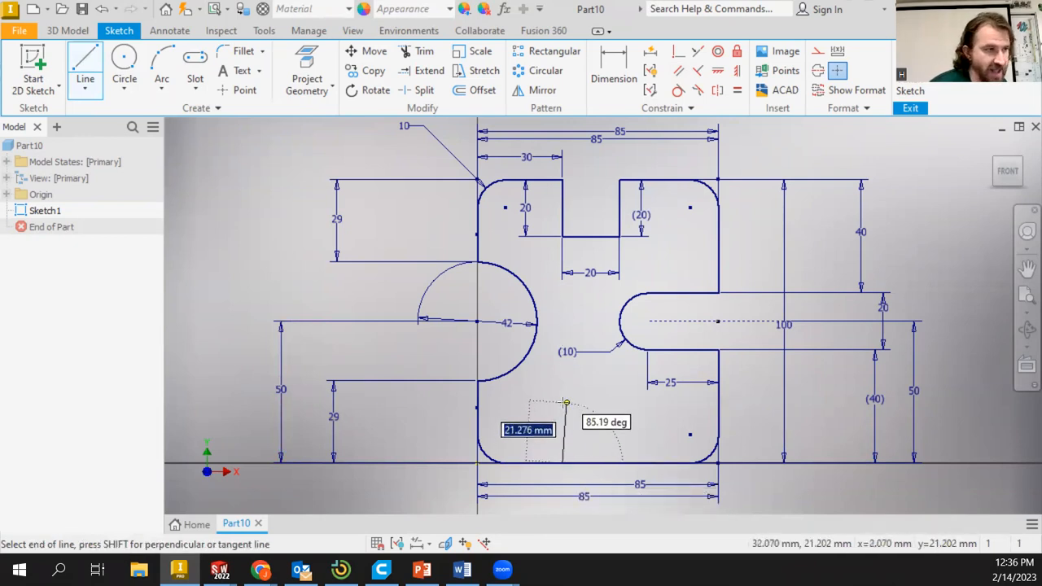
text(20)
key(Return)
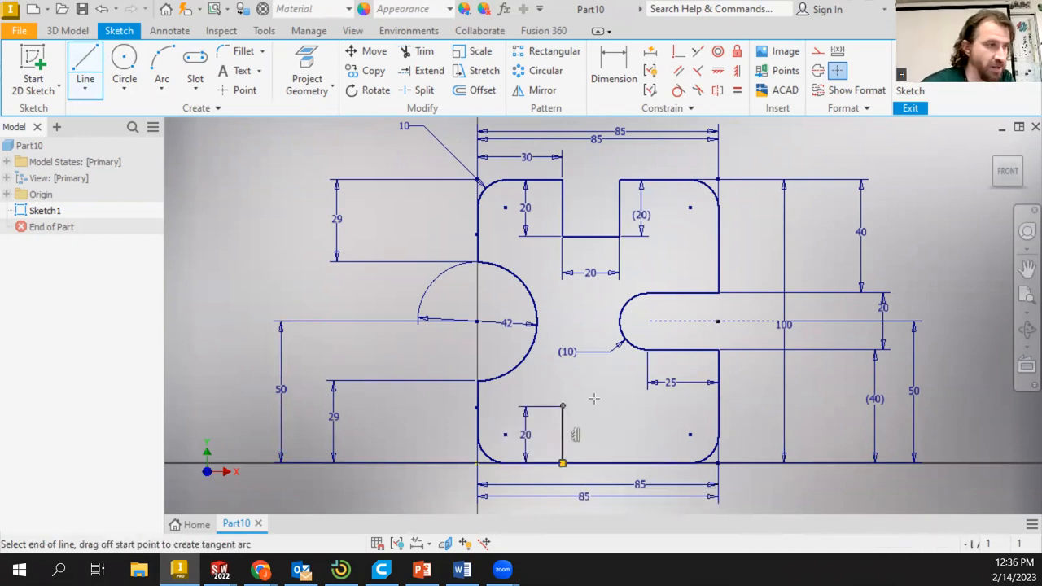
text(20.)
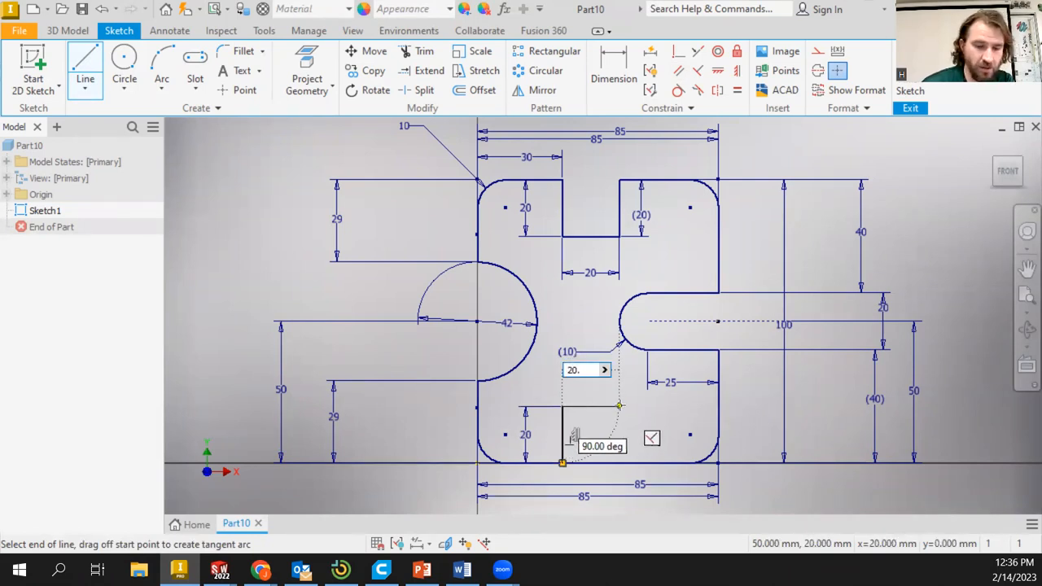
key(Return)
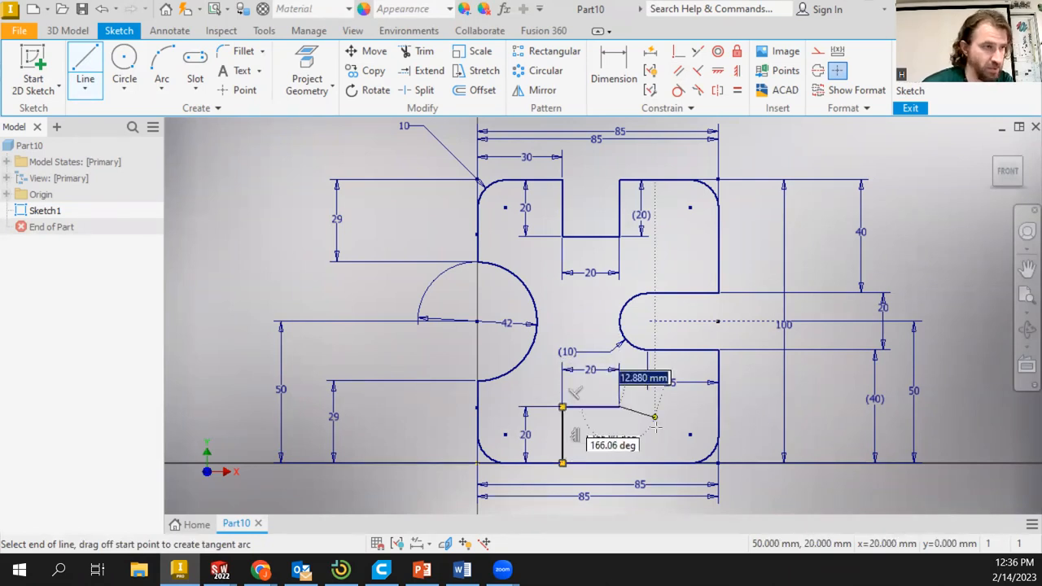
double_click(619, 462)
right_click(787, 402)
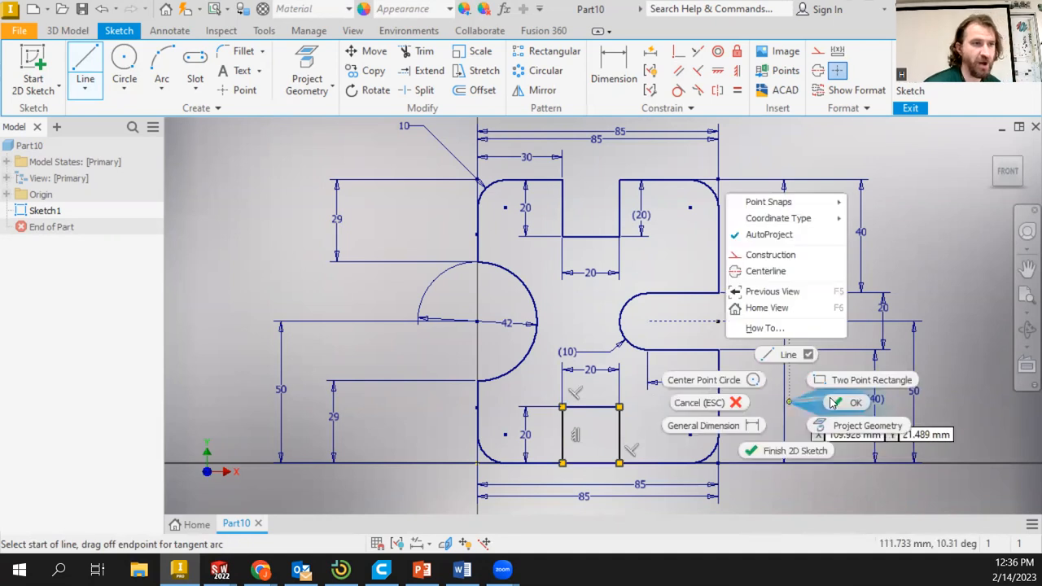
click(851, 400)
- Dimension the bottom notch's right side 35 mm from the plate's right edge, placed below the plate
click(614, 70)
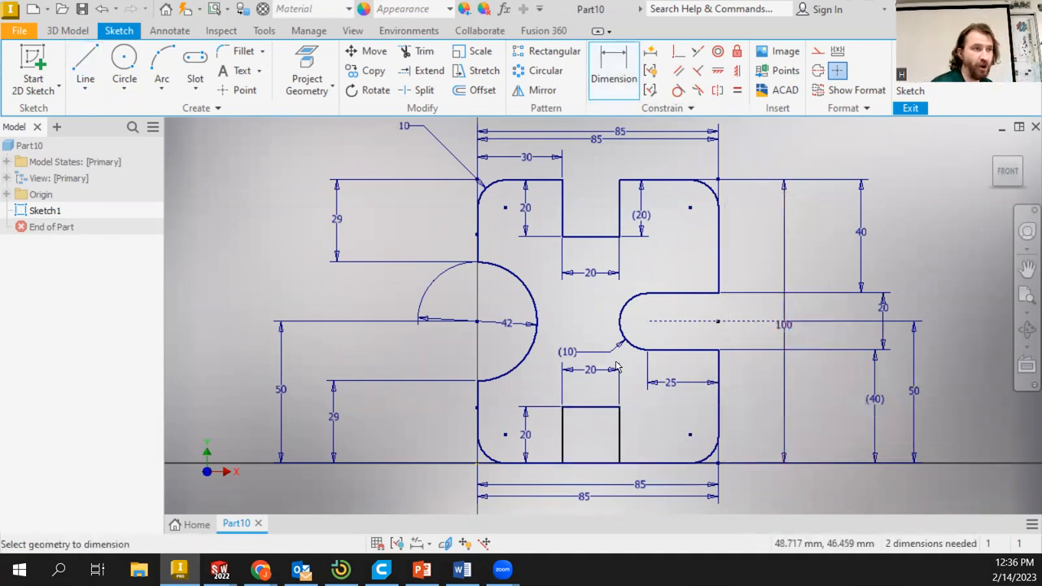
click(620, 427)
click(720, 419)
click(698, 506)
text(35)
key(Return)
key(Escape)
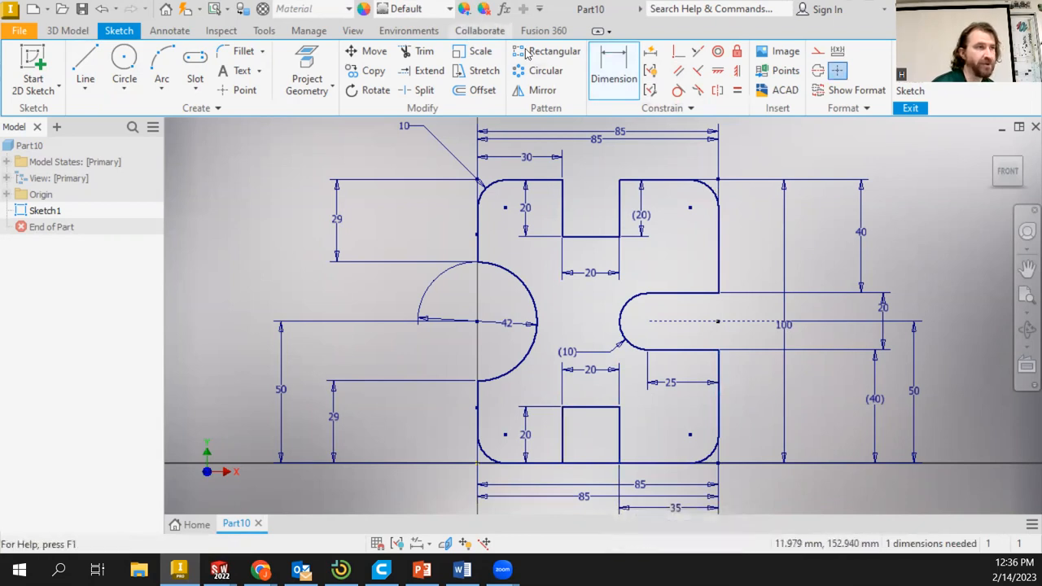
- Trim away the plate's bottom edge segment across the new notch opening
click(418, 50)
drag(594, 483, 594, 488)
right_click(889, 389)
click(932, 390)
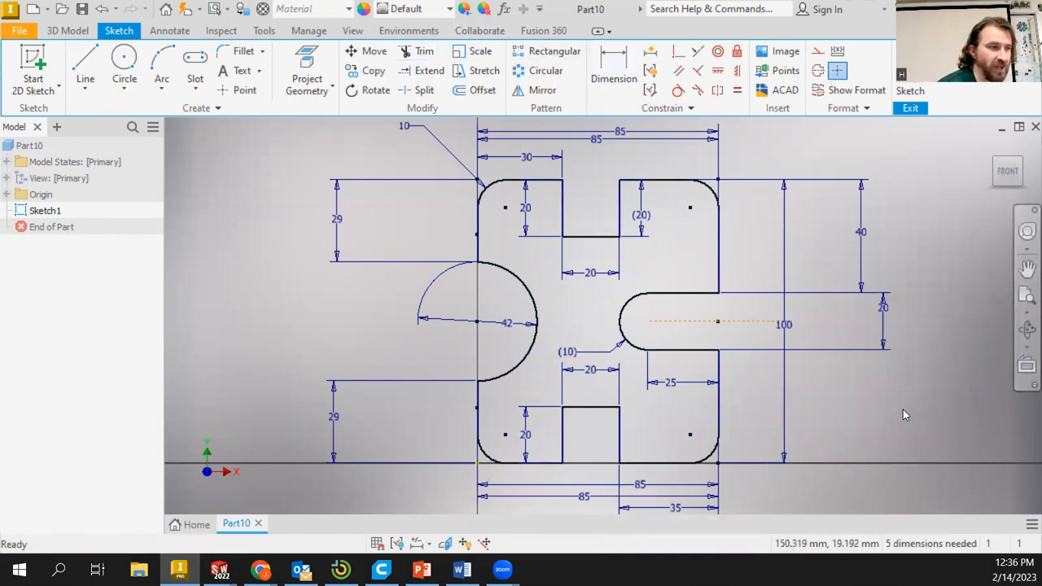
- Add a driven dimension between the plate's left edge and the bottom notch's left side
click(614, 69)
click(479, 436)
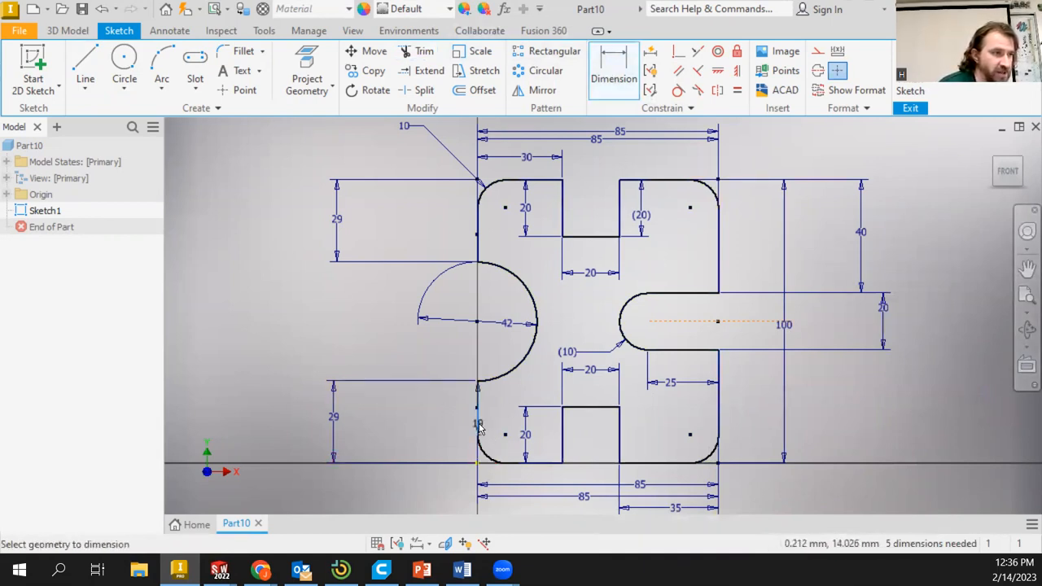
click(563, 432)
click(525, 507)
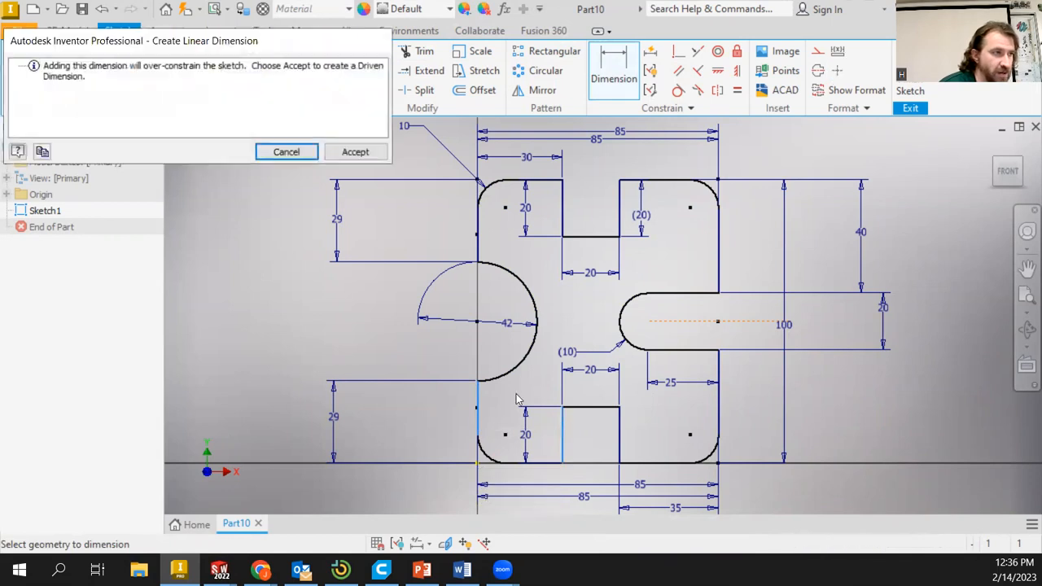
click(356, 152)
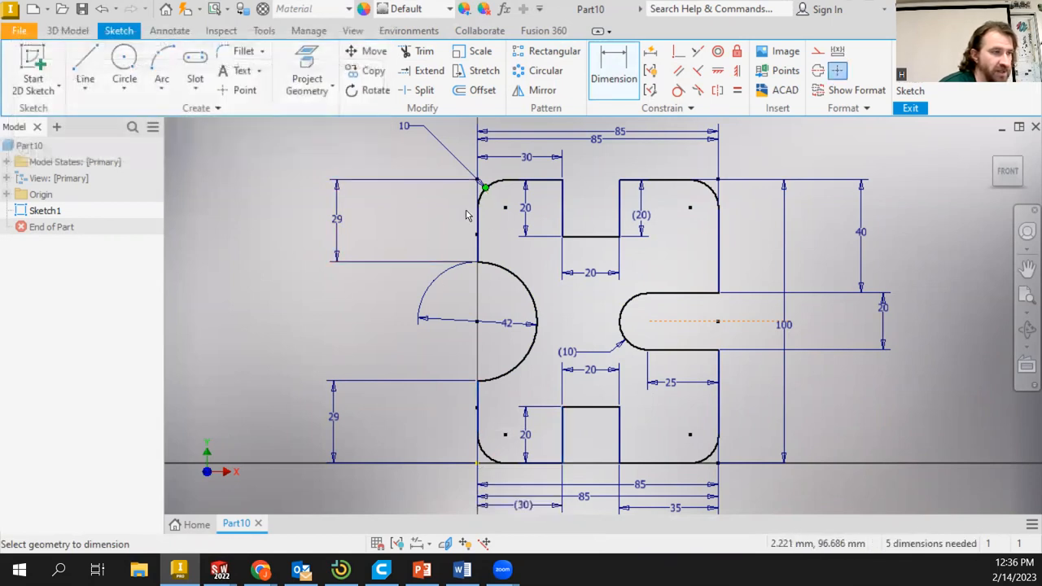
- Add a driven height dimension to the bottom notch's right side and finish dimensioning
scroll(630, 438, up, 3)
click(626, 427)
click(641, 429)
click(356, 152)
scroll(787, 421, down, 3)
scroll(648, 351, up, 3)
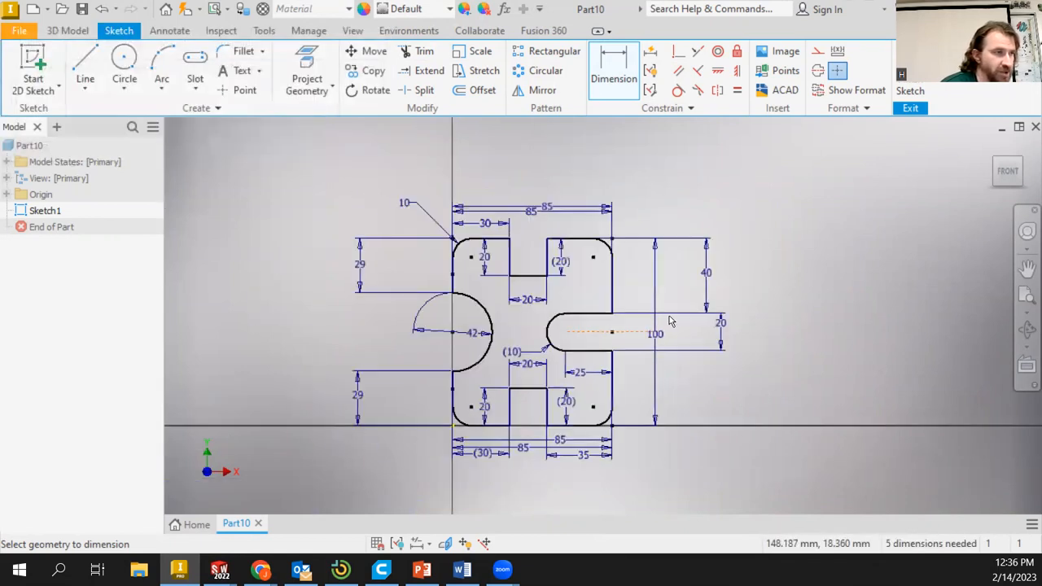
right_click(781, 234)
click(861, 236)
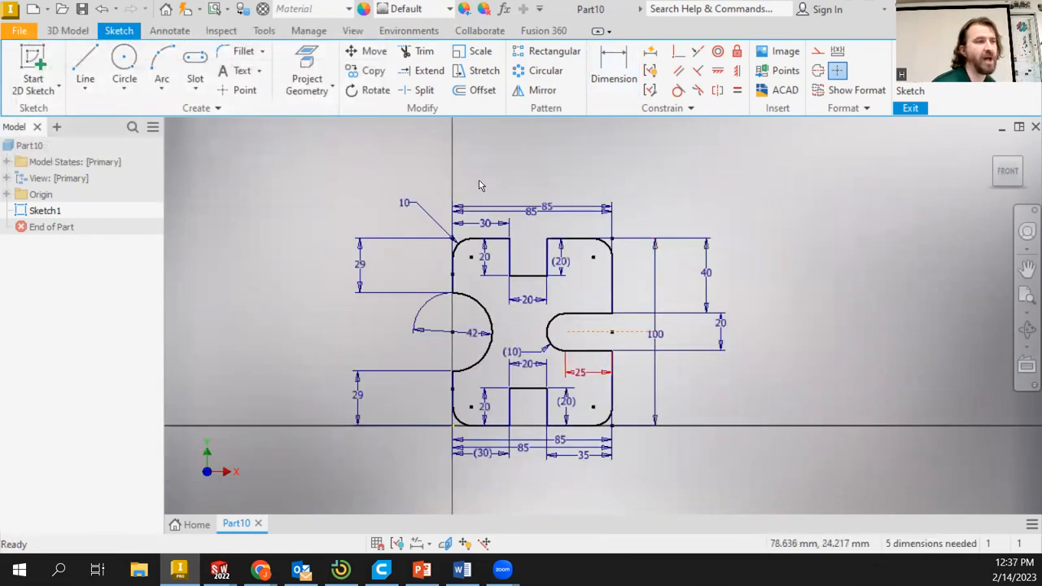
- Reposition the bottom notch's driven height and 100 mm height outside the plate, the 25 mm dimension into the slot, and the notch width below the notch
drag(567, 400, 685, 400)
drag(661, 346, 747, 346)
drag(587, 373, 593, 340)
drag(534, 389, 529, 416)
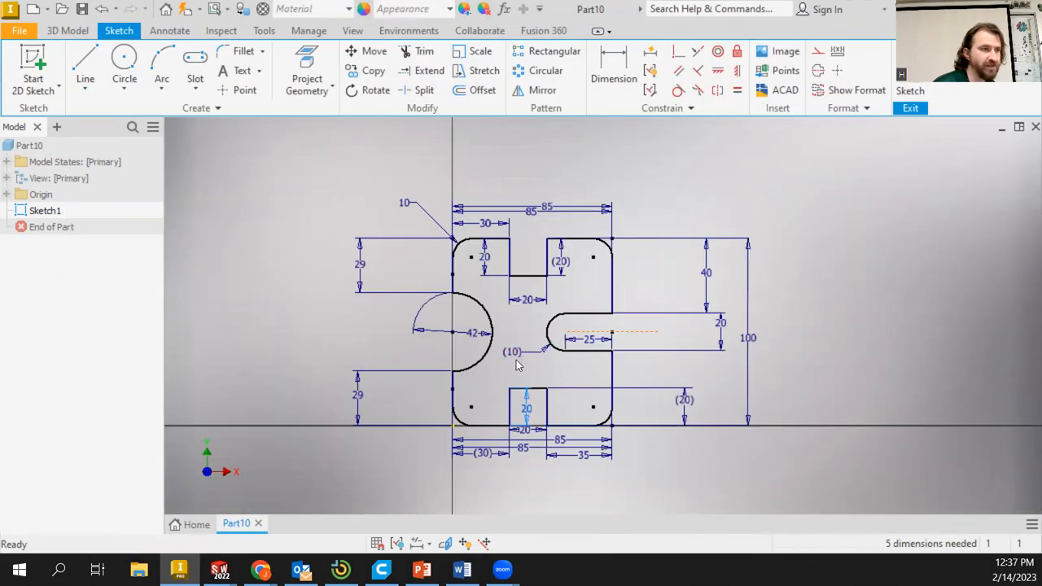
- Reposition the top notch's width dimension into the notch opening and its two height dimensions outside the plate's left and right edges
scroll(543, 354, up, 3)
drag(518, 254, 524, 163)
scroll(586, 232, down, 3)
drag(586, 201, 682, 199)
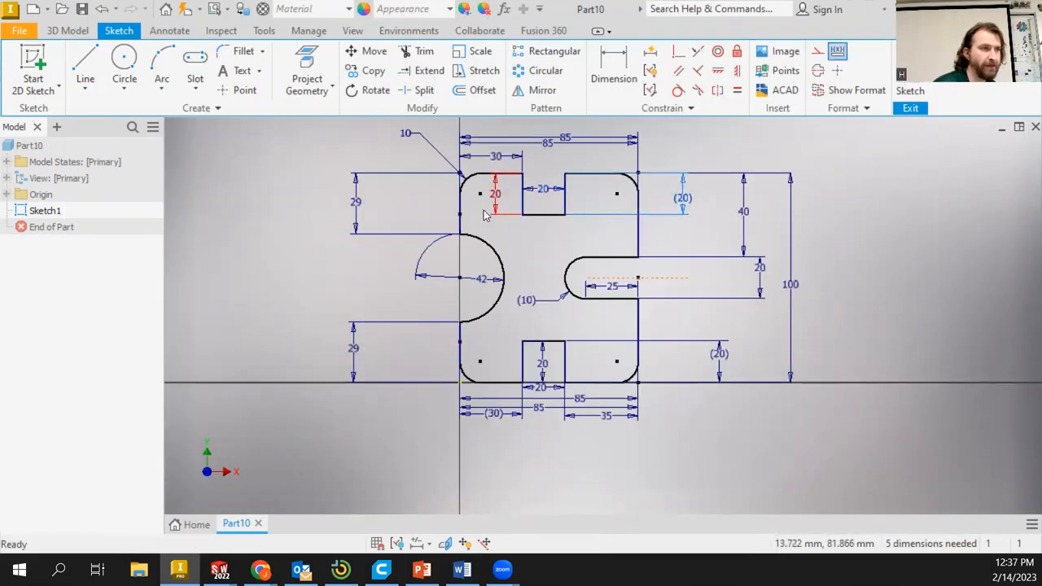
drag(495, 199, 412, 203)
click(756, 426)
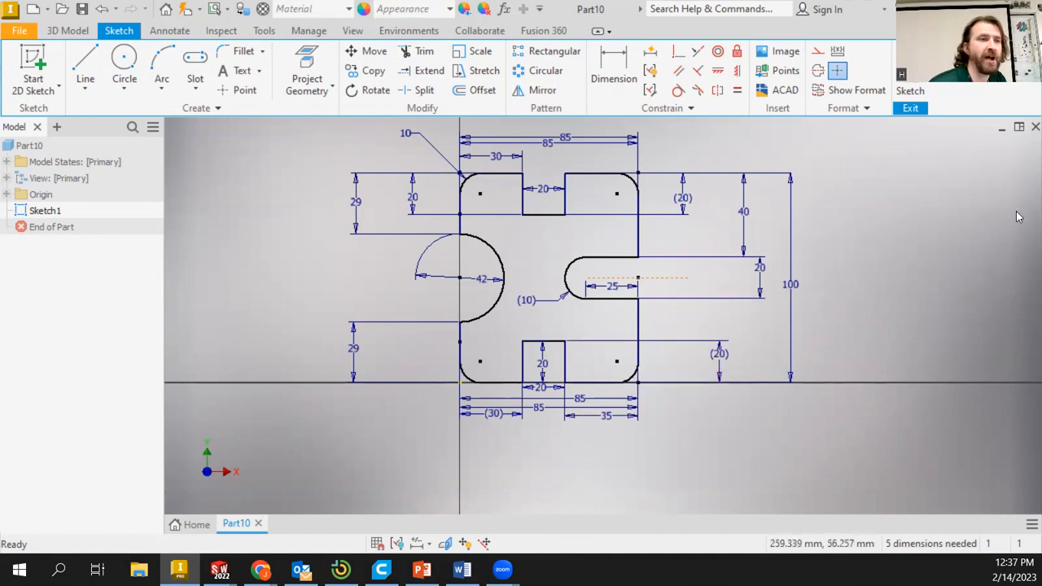
scroll(681, 202, up, 2)
scroll(681, 203, down, 3)
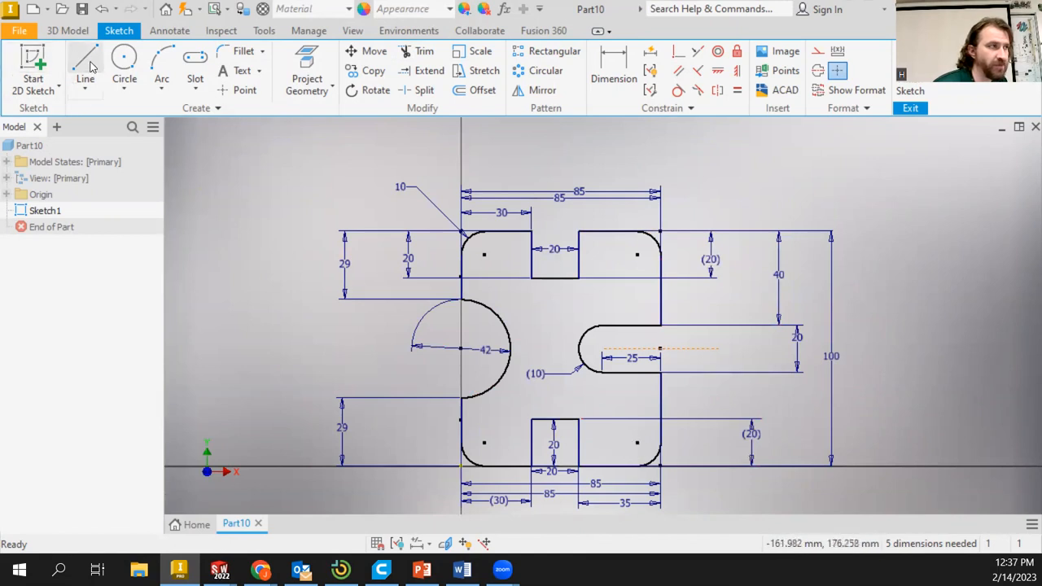
- Draw two 12 mm diameter circles centred on the plate's lower-right and upper-right corner fillet centres
click(124, 78)
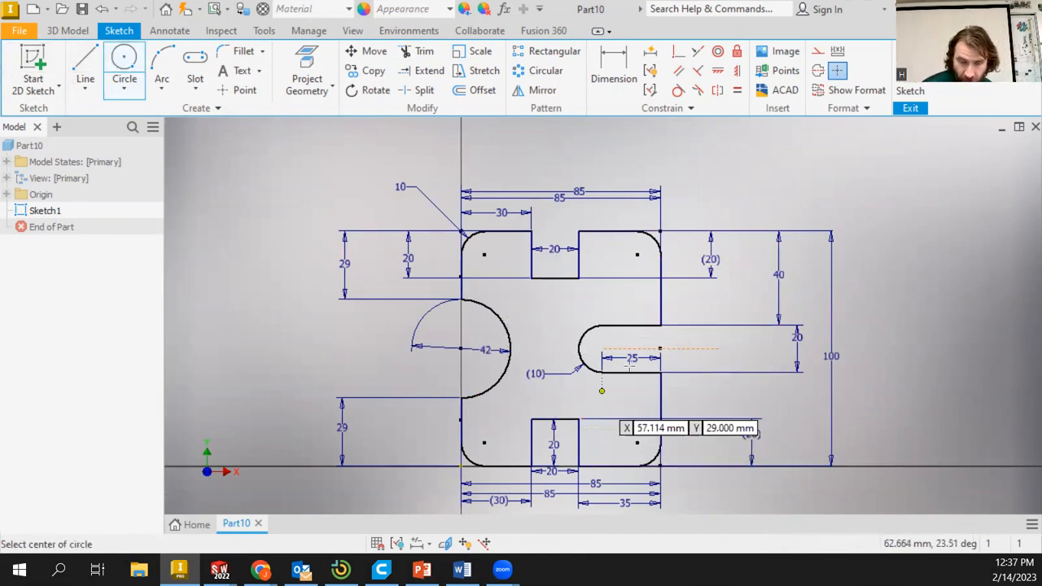
click(636, 442)
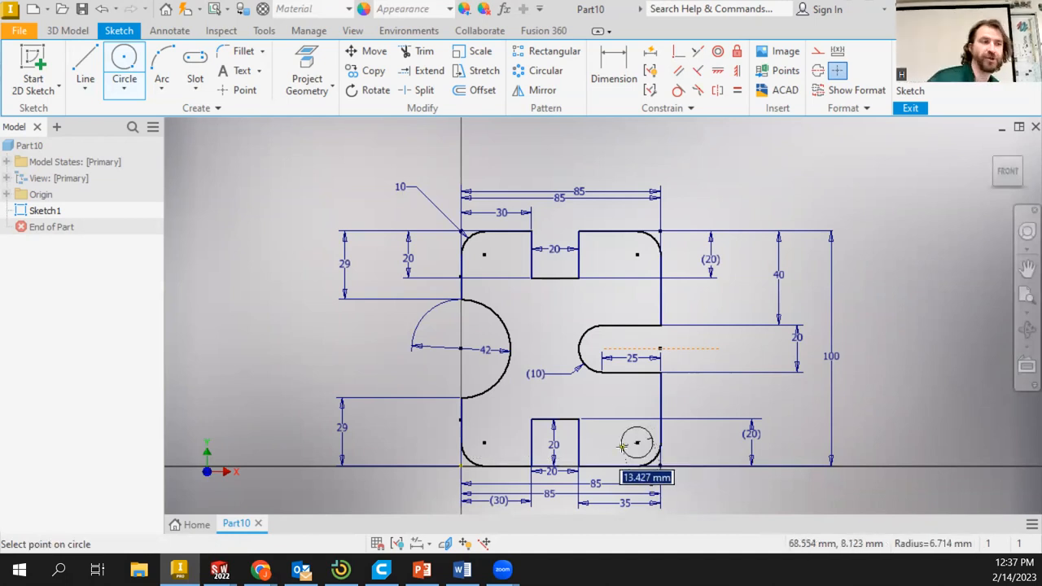
text(12)
key(Return)
click(638, 254)
text(12)
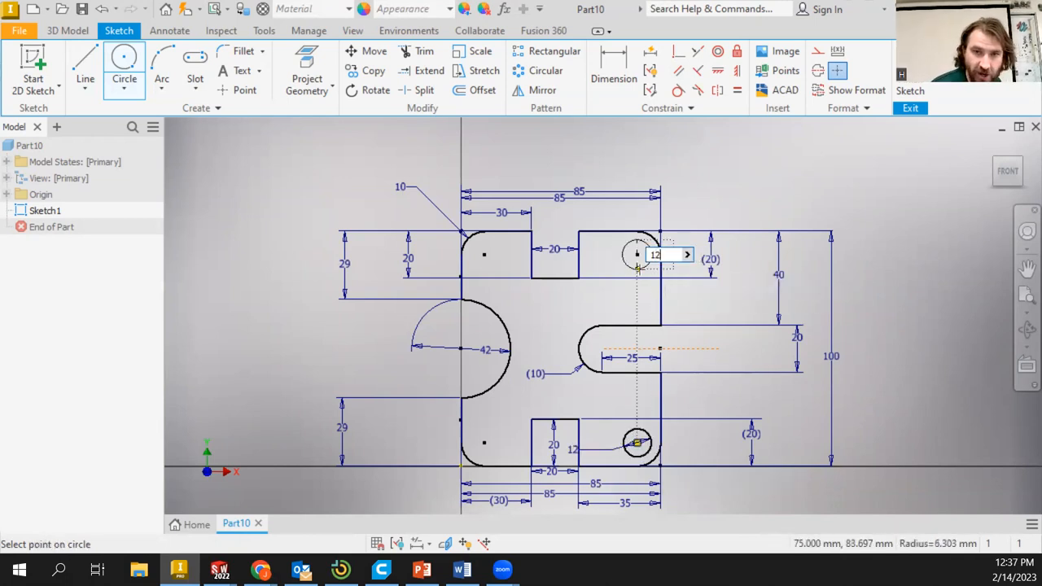
key(Return)
right_click(818, 188)
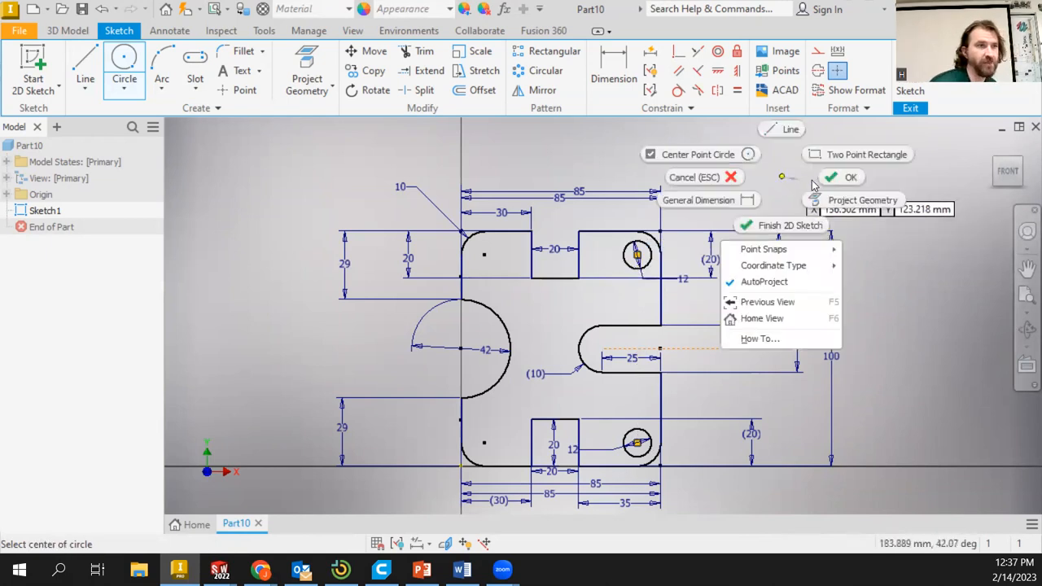
key(Escape)
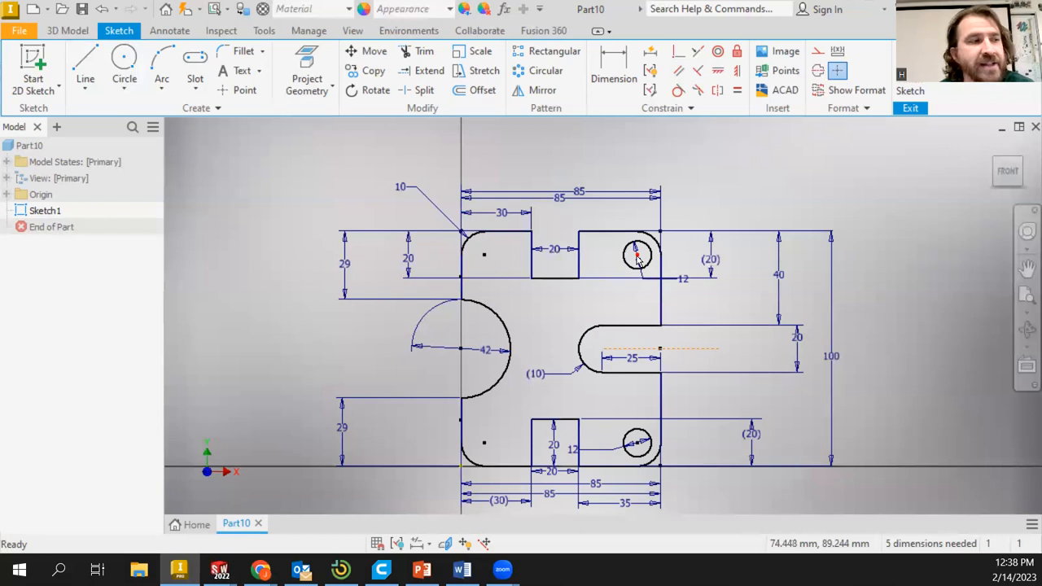
- Finish the sketch and extrude the plate profile 5 mm, leaving the two circles as holes
mouse_move(664, 288)
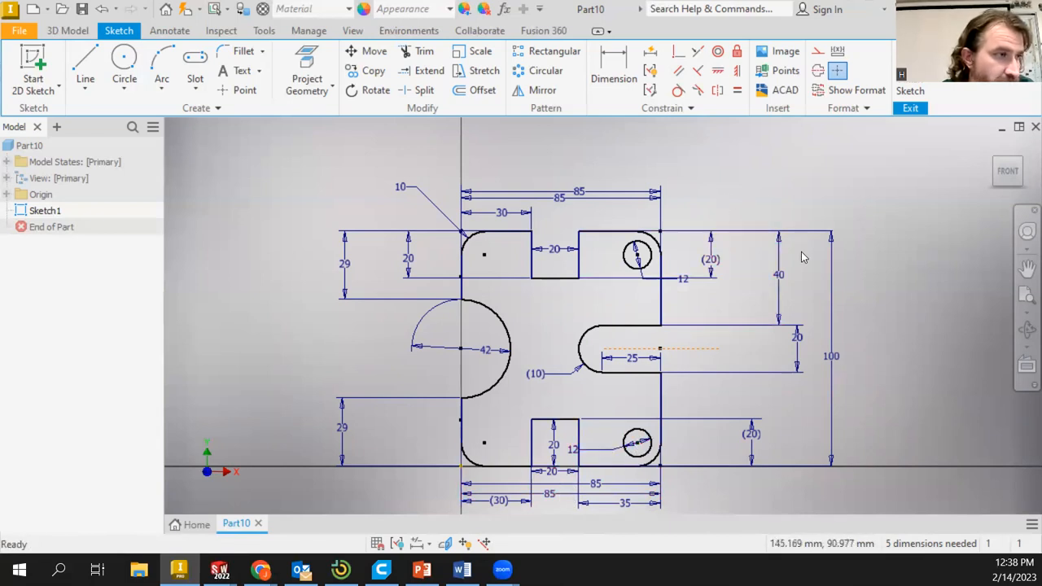
click(910, 102)
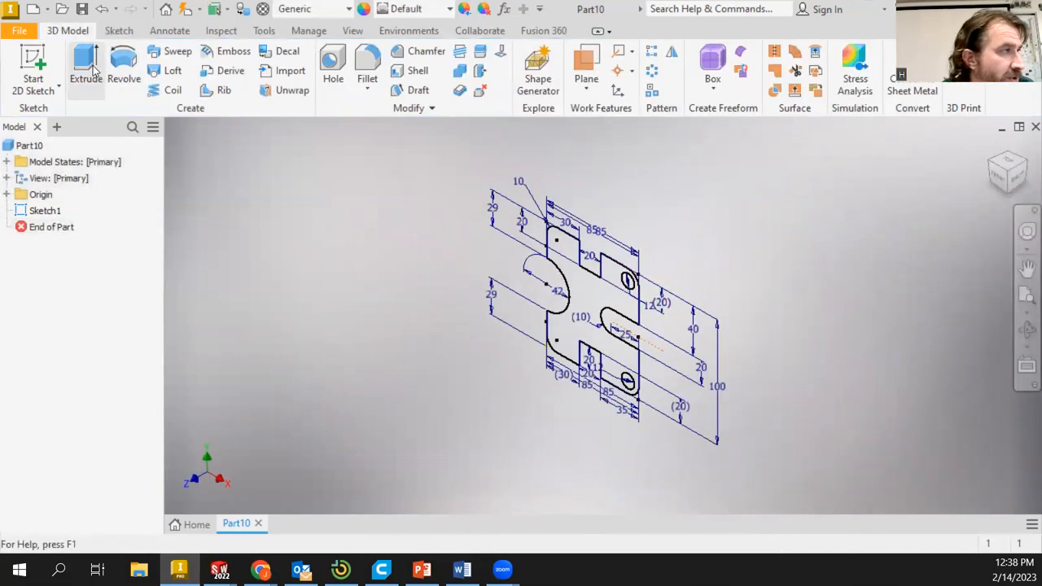
click(86, 72)
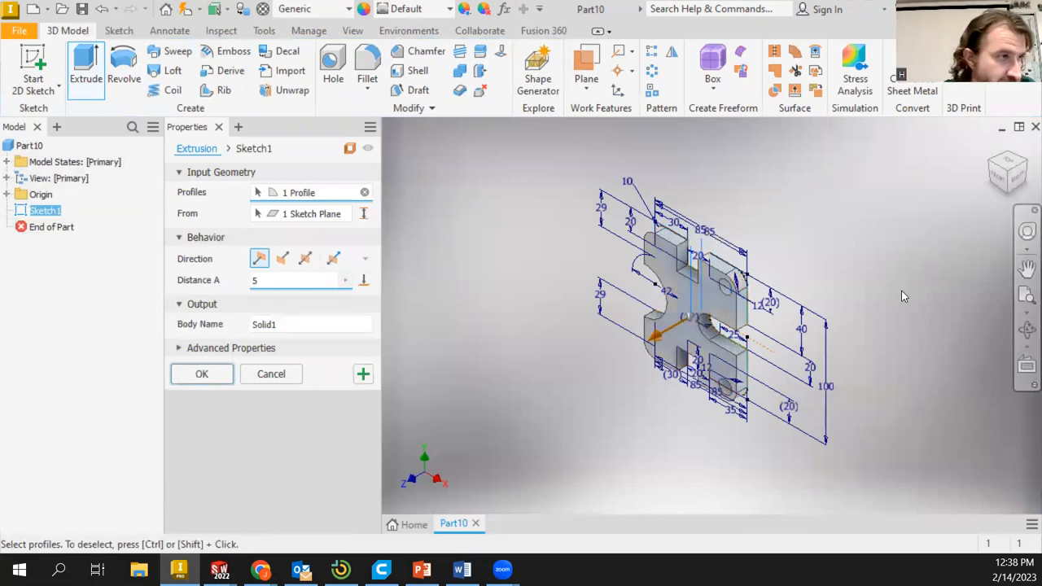
key(Return)
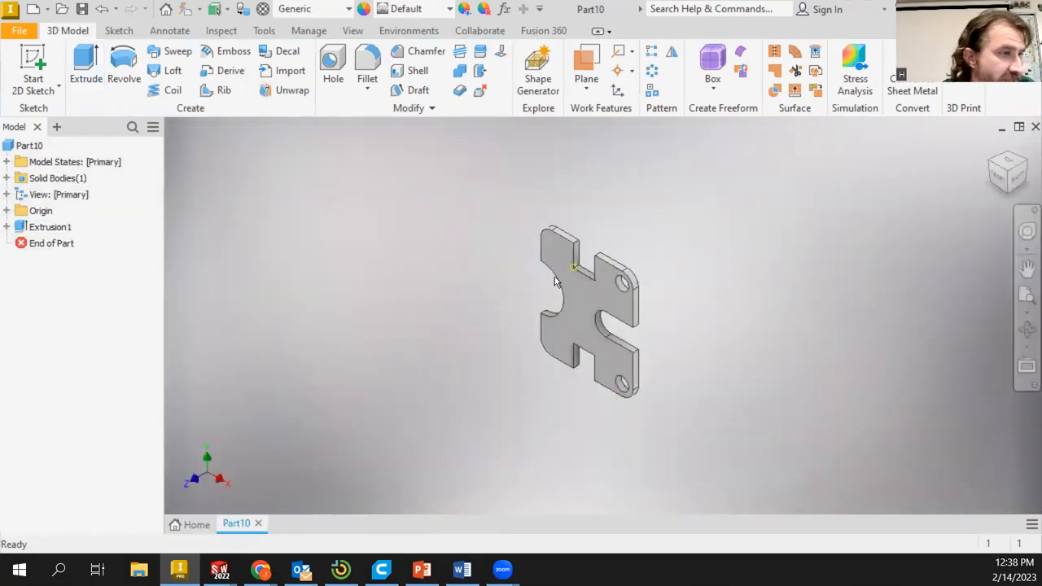
- Update the part's physical properties in iProperties, check its mass, area and volume, and close the dialog
scroll(562, 278, down, 3)
scroll(700, 294, up, 3)
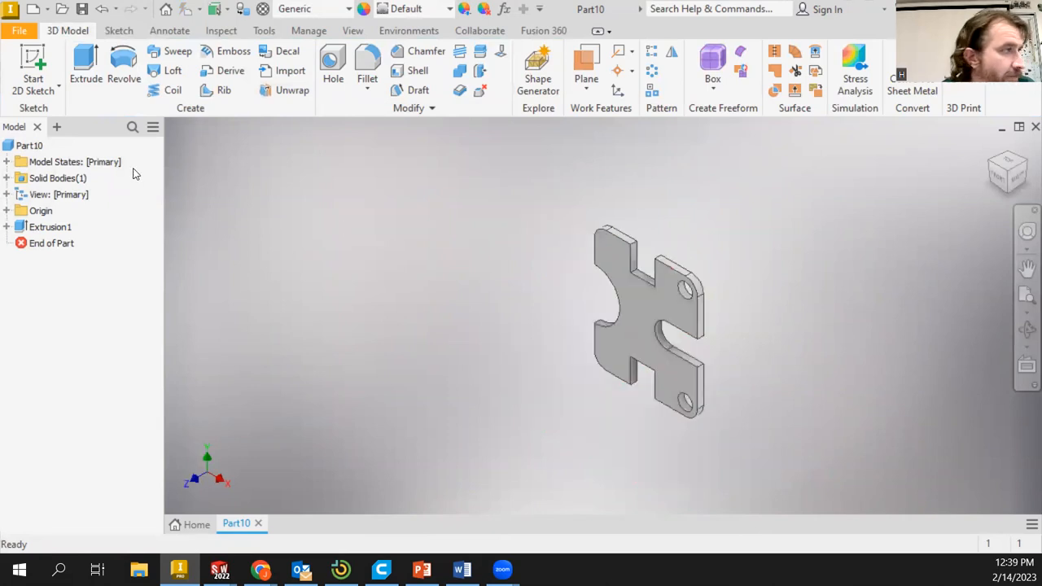
right_click(30, 145)
click(83, 341)
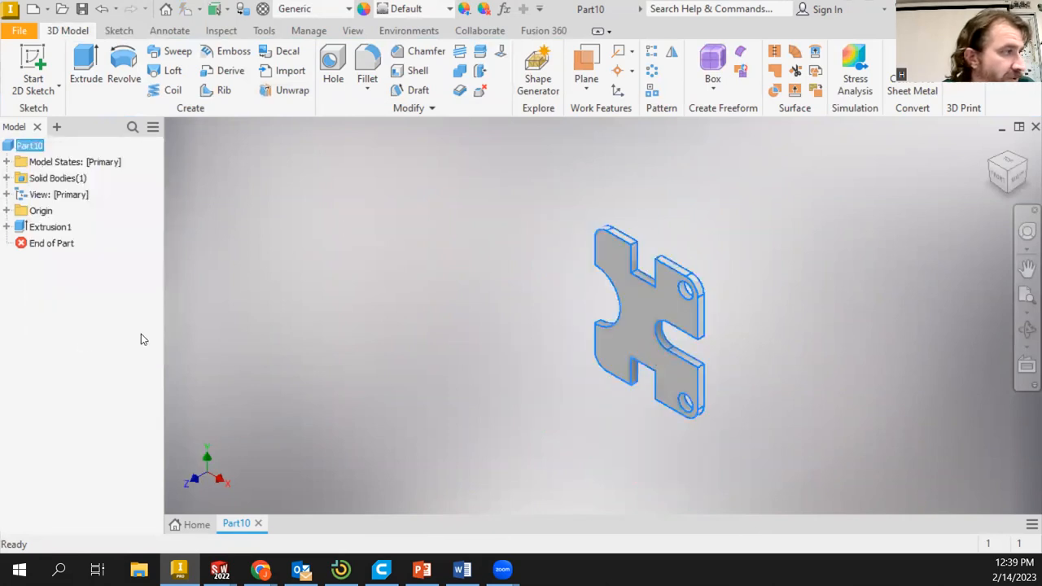
click(450, 55)
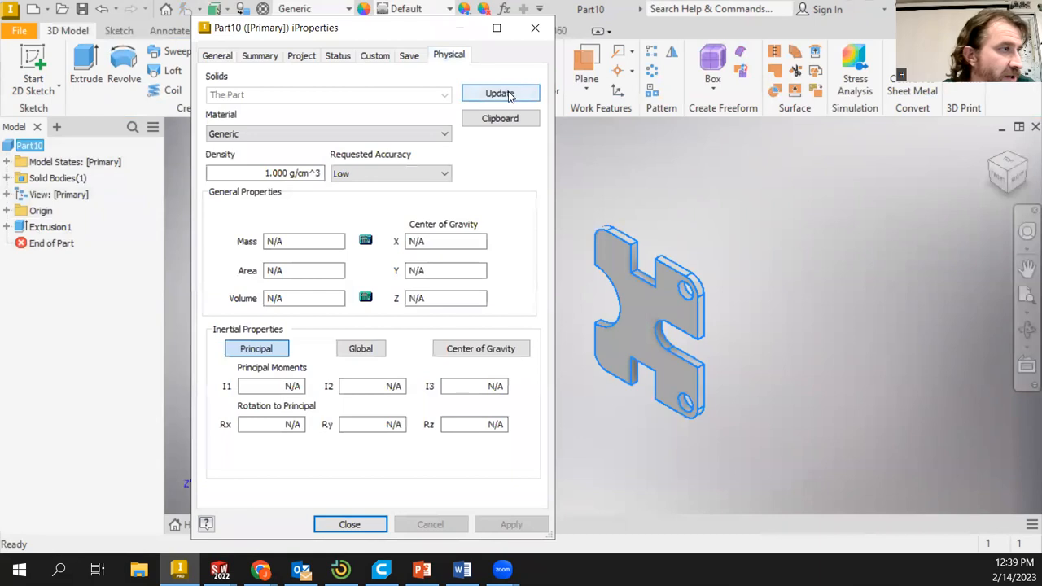
click(507, 94)
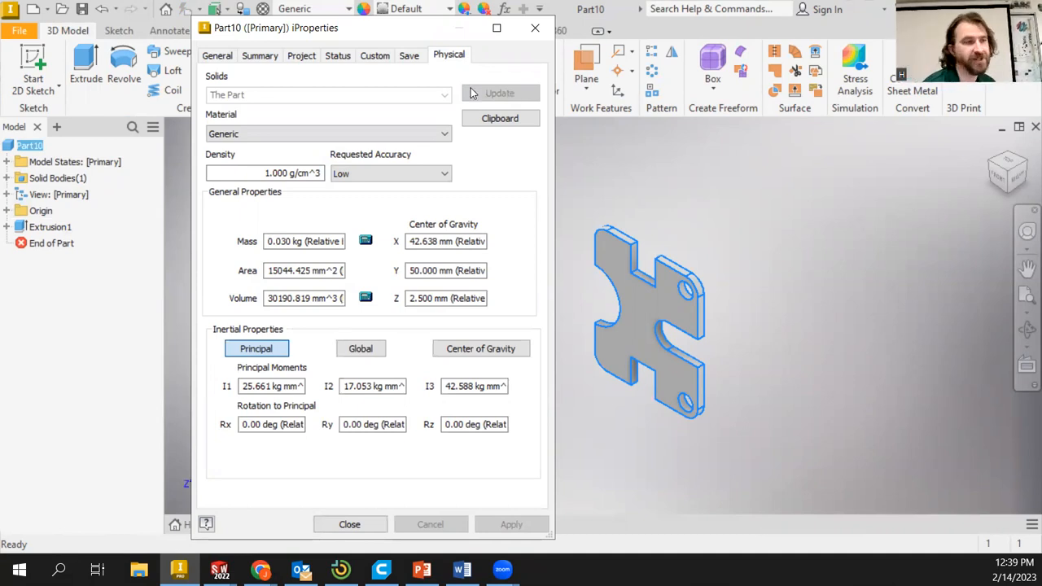
click(535, 31)
scroll(709, 344, up, 2)
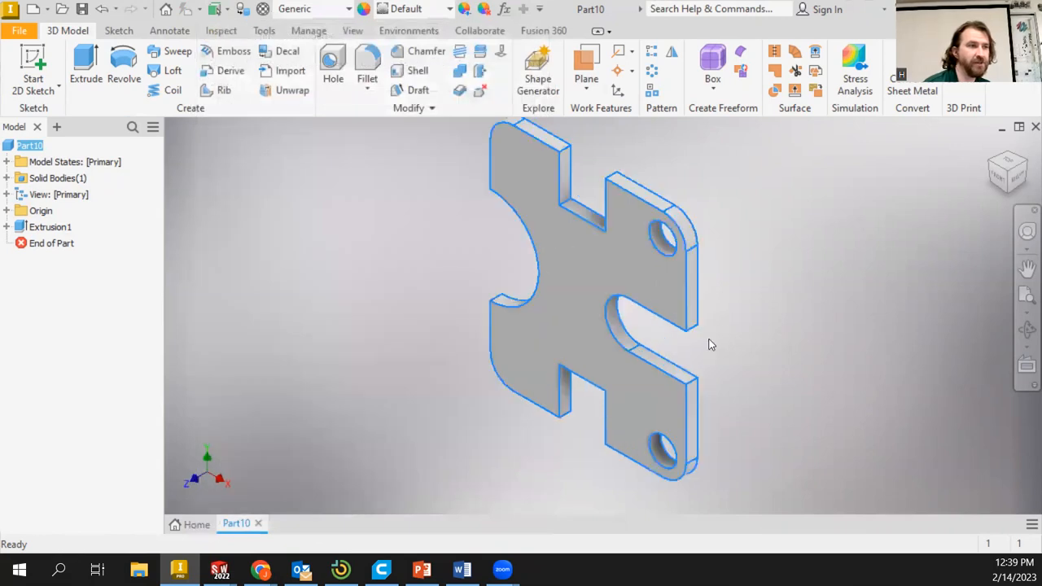